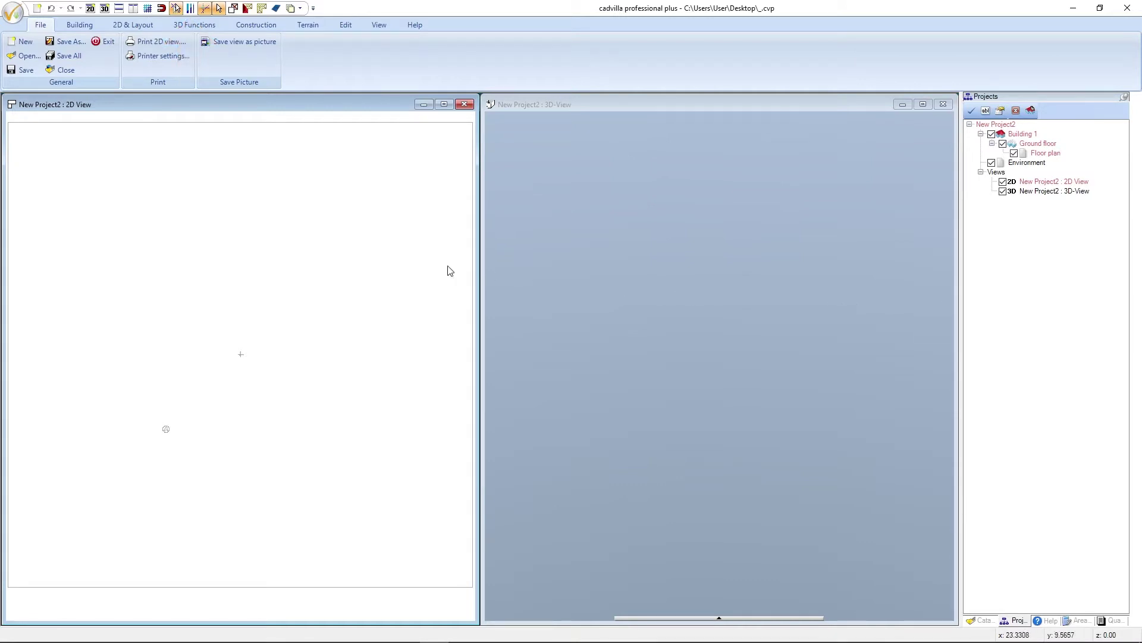
click(91, 27)
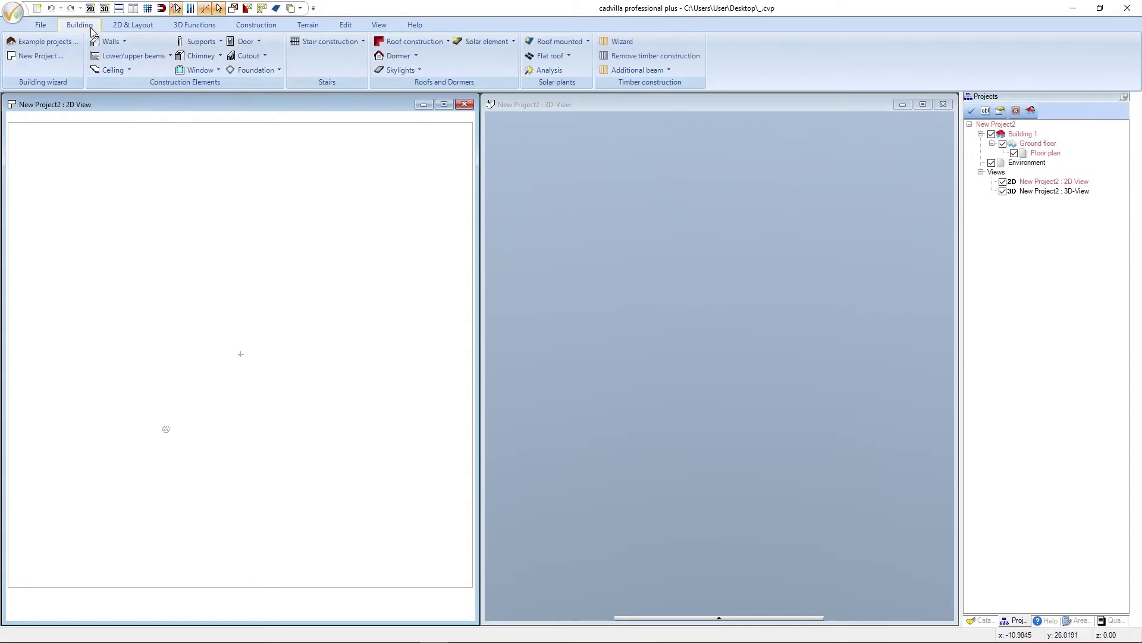
click(108, 42)
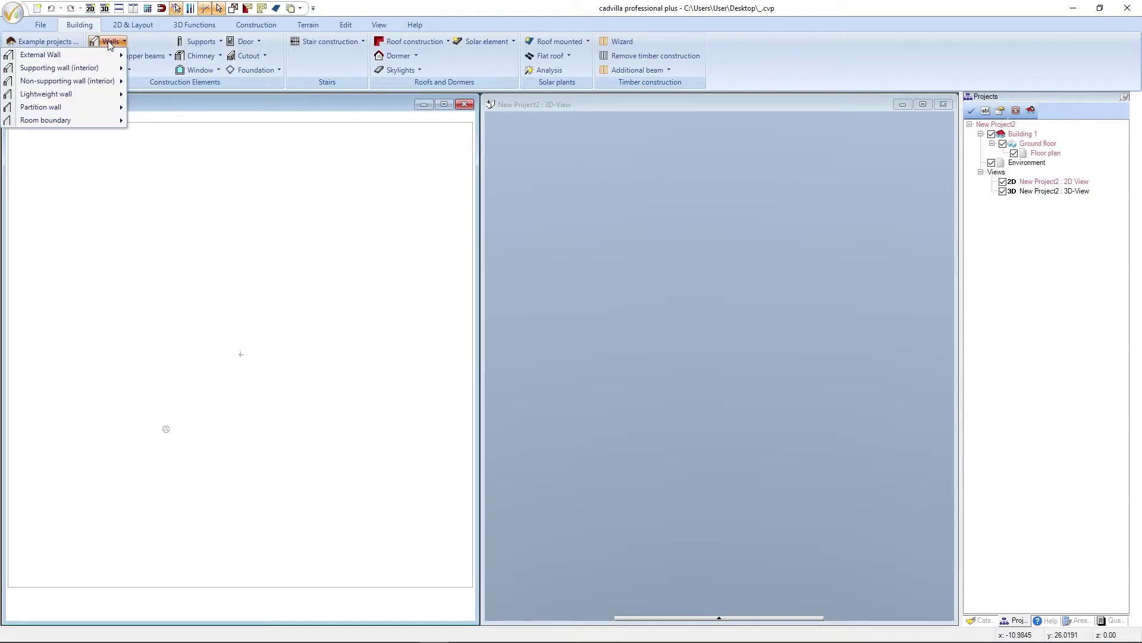
mouse_move(107, 58)
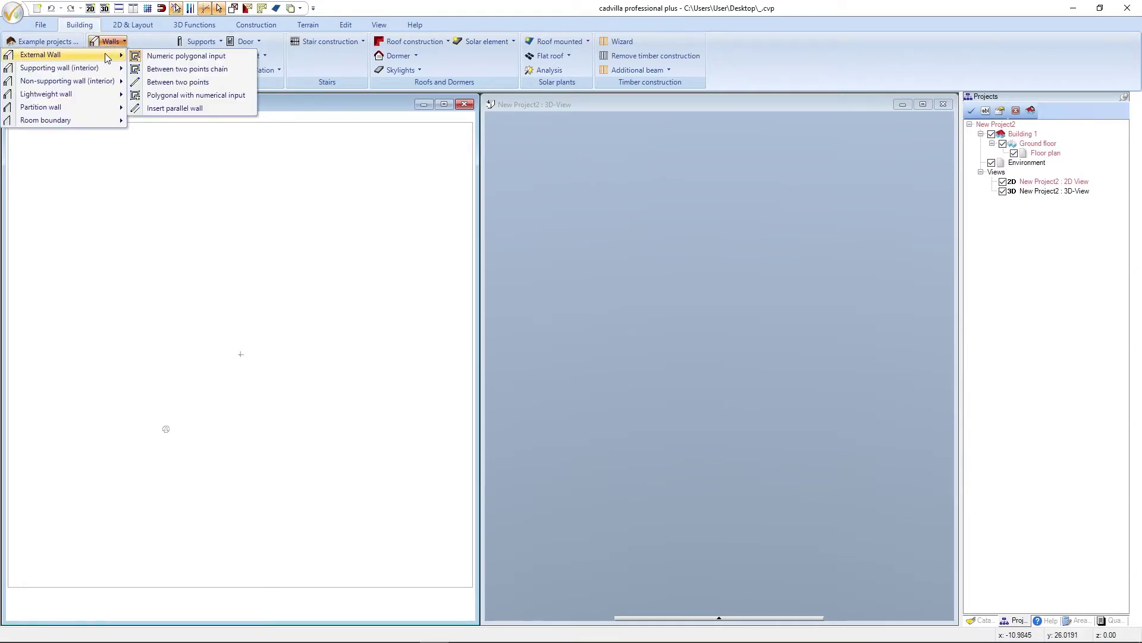
click(233, 69)
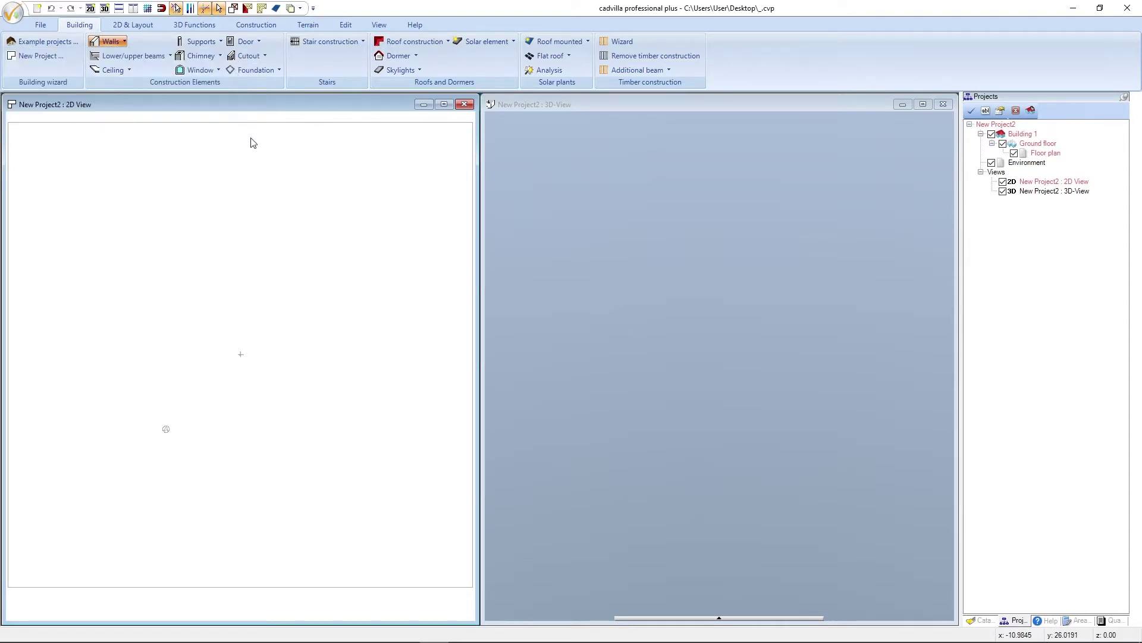
click(229, 250)
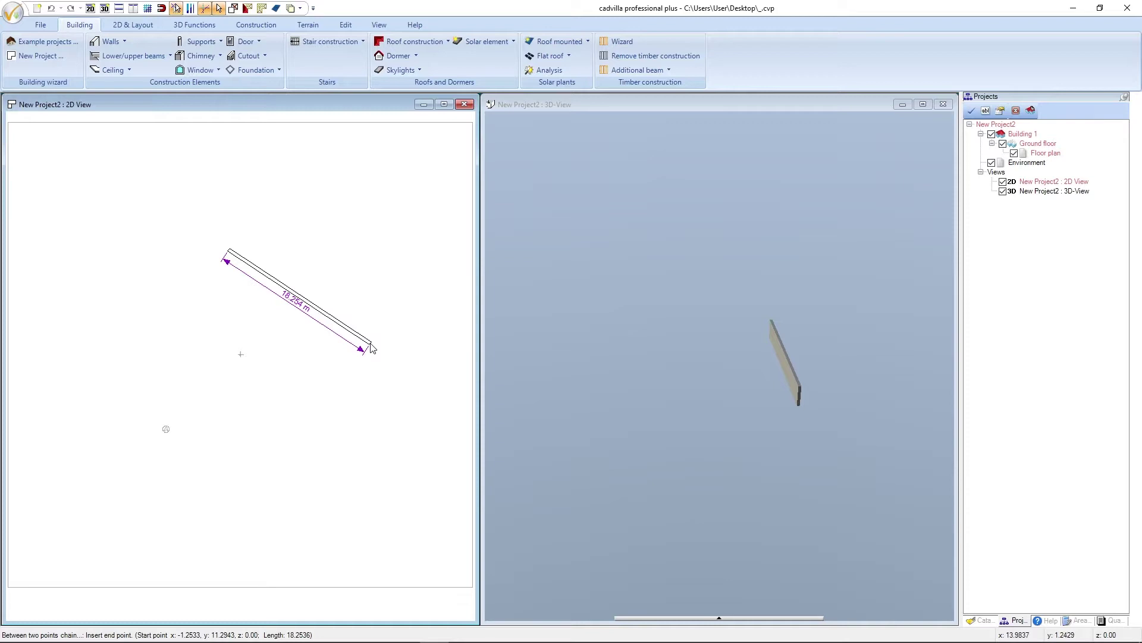
key(Escape)
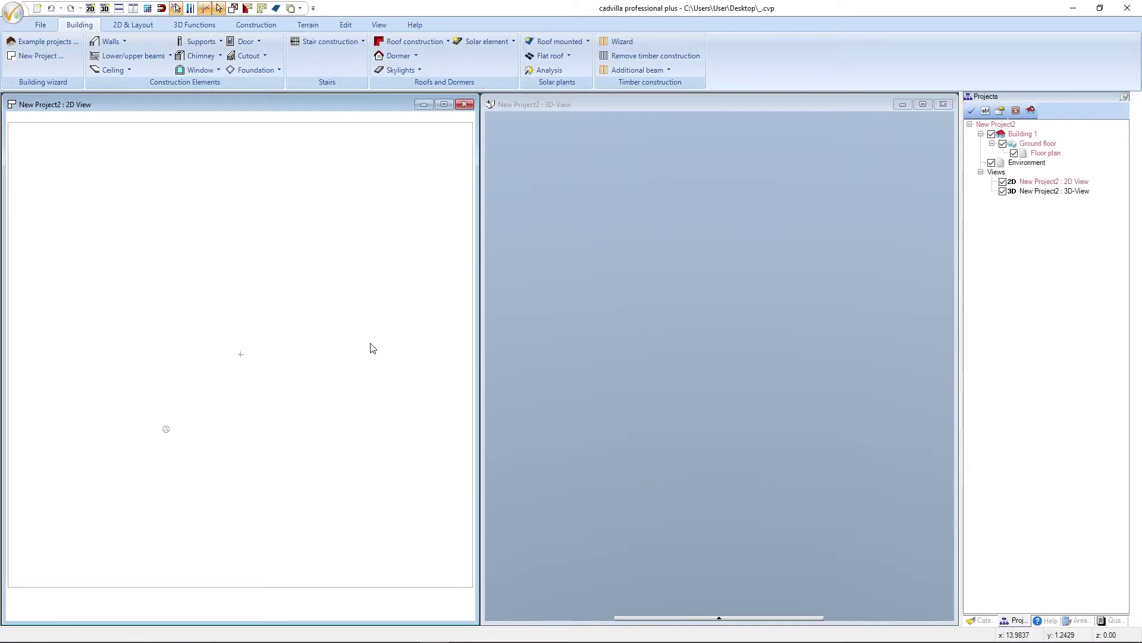
Start a vertical 2D guideline and set the guideline colour to green (0, 255, 0) in its line properties.
click(136, 27)
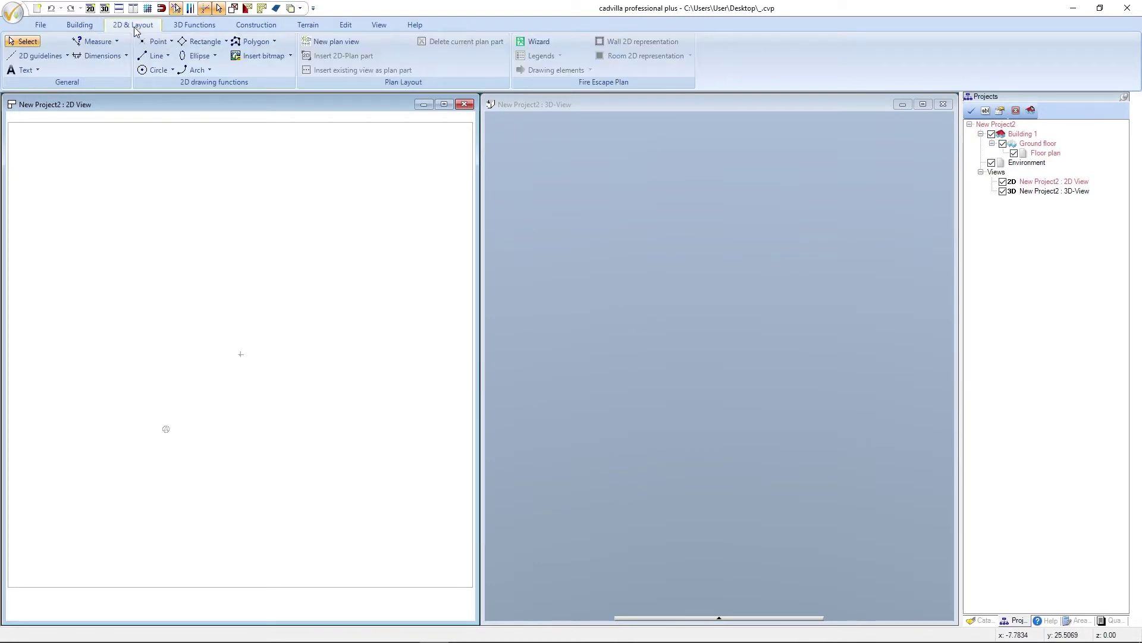
click(66, 57)
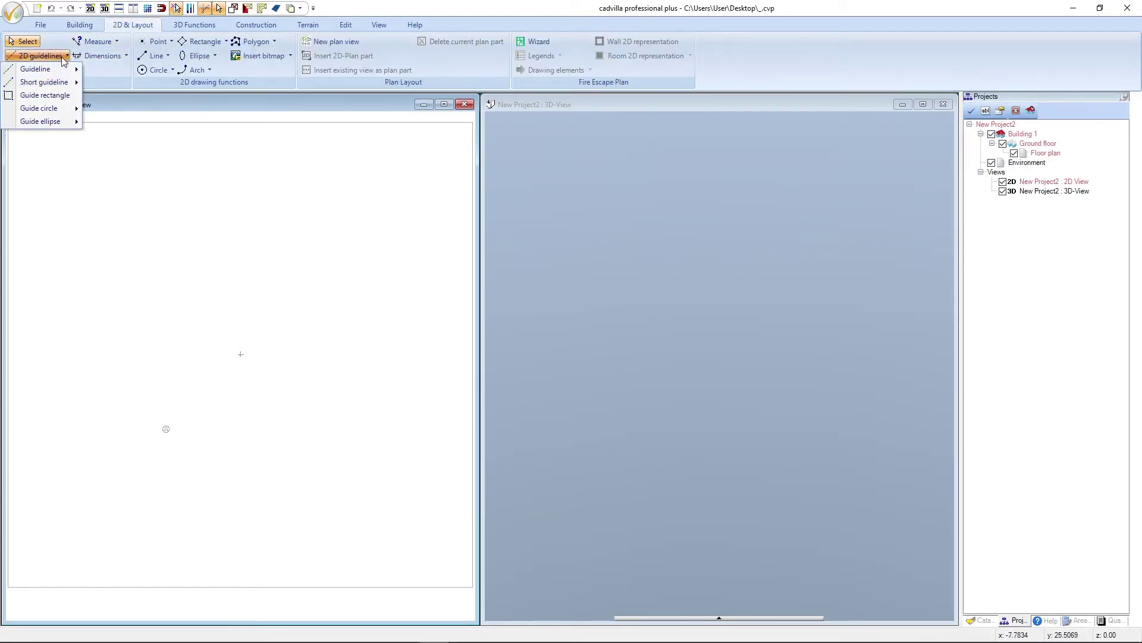
mouse_move(62, 69)
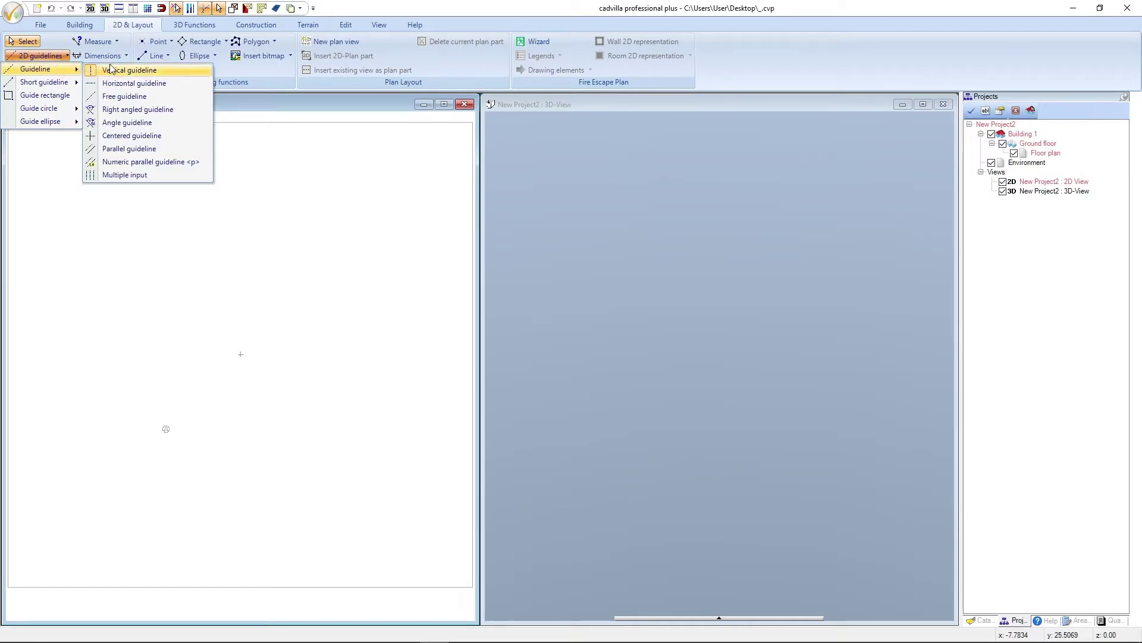
click(183, 74)
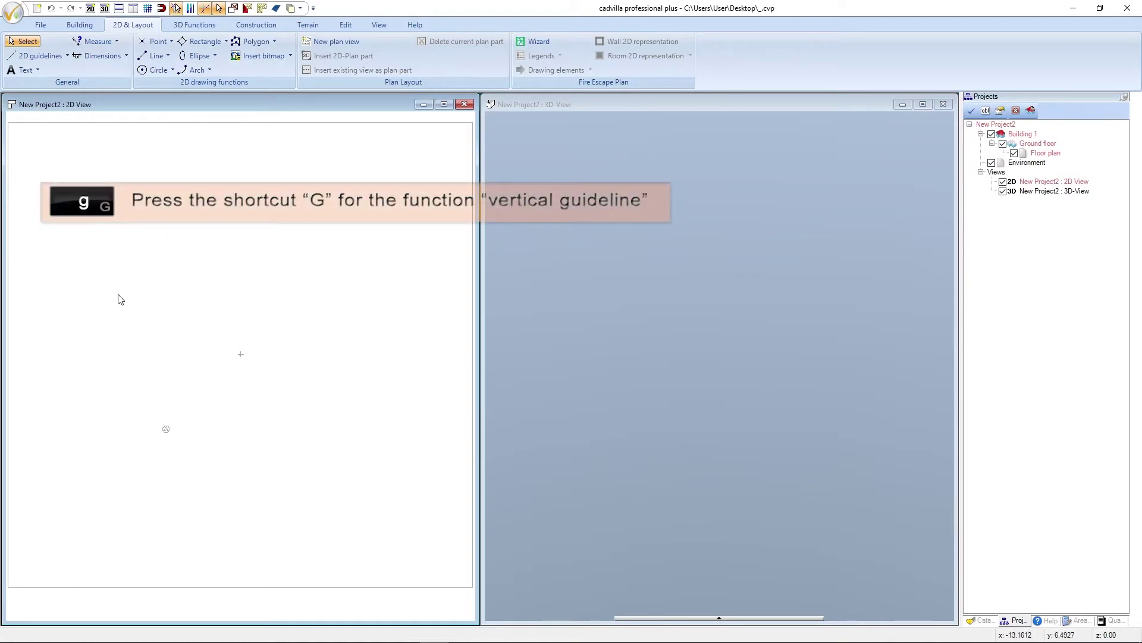
key(g)
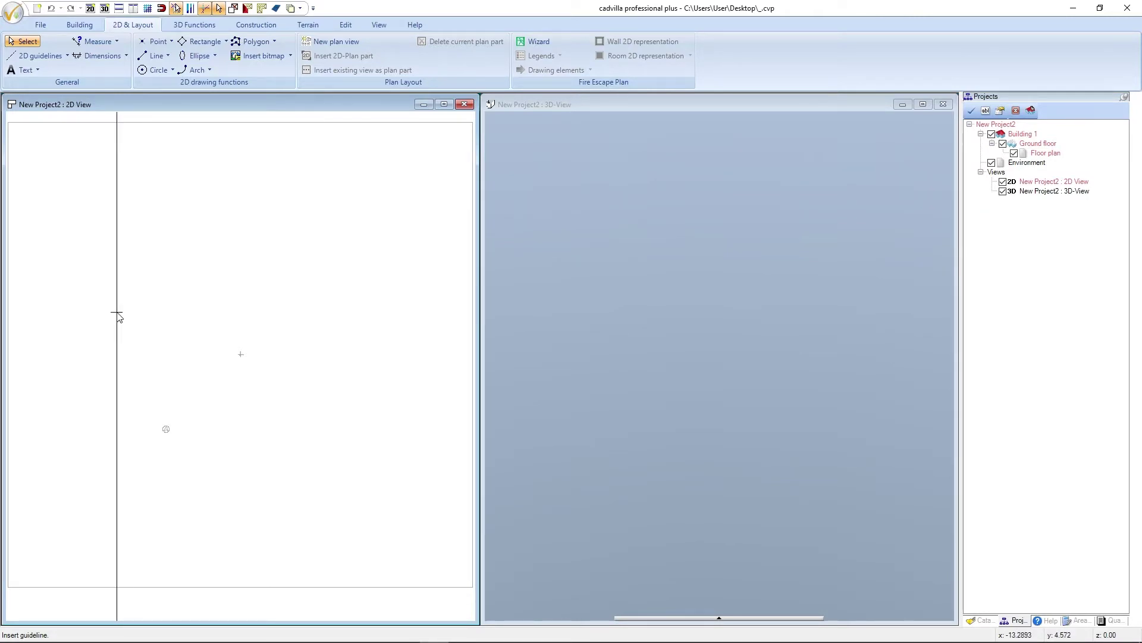
right_click(117, 316)
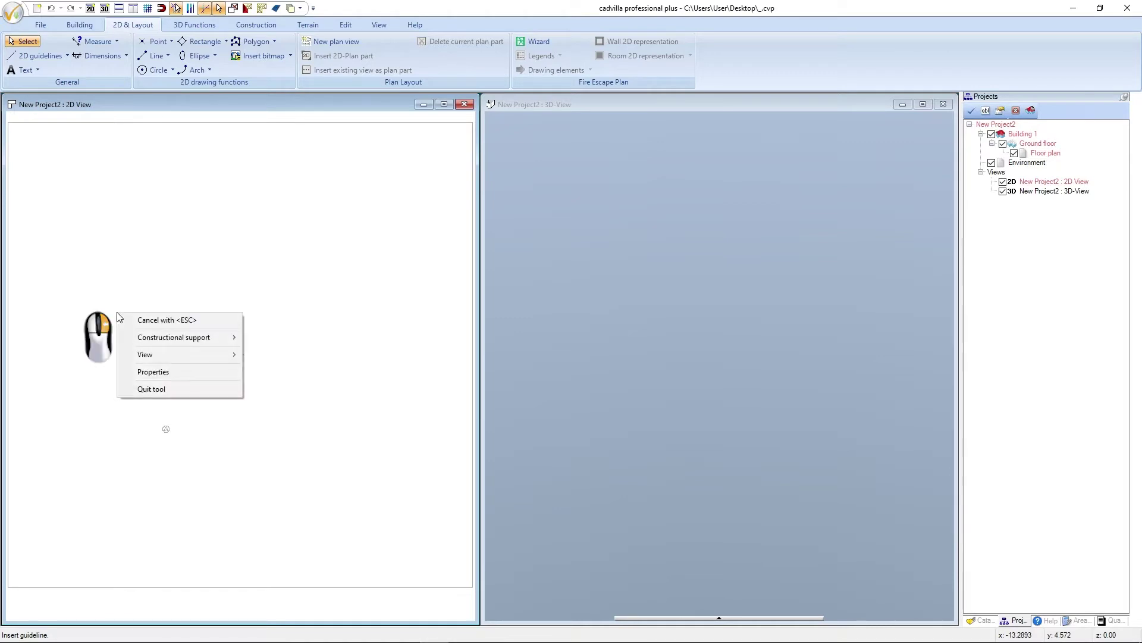
click(186, 372)
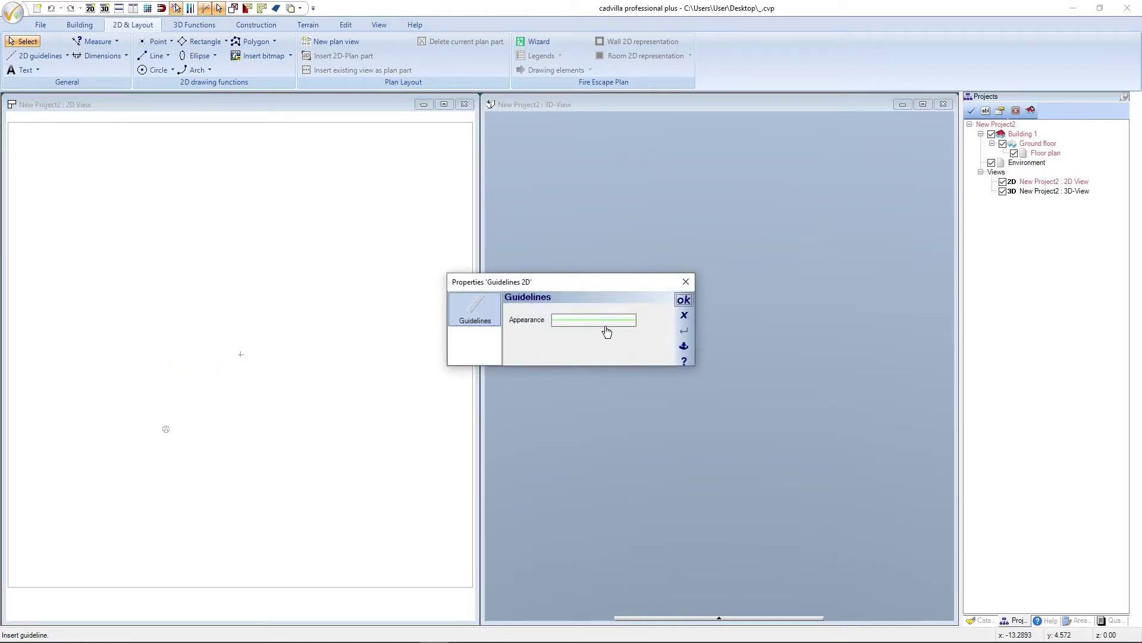
click(606, 332)
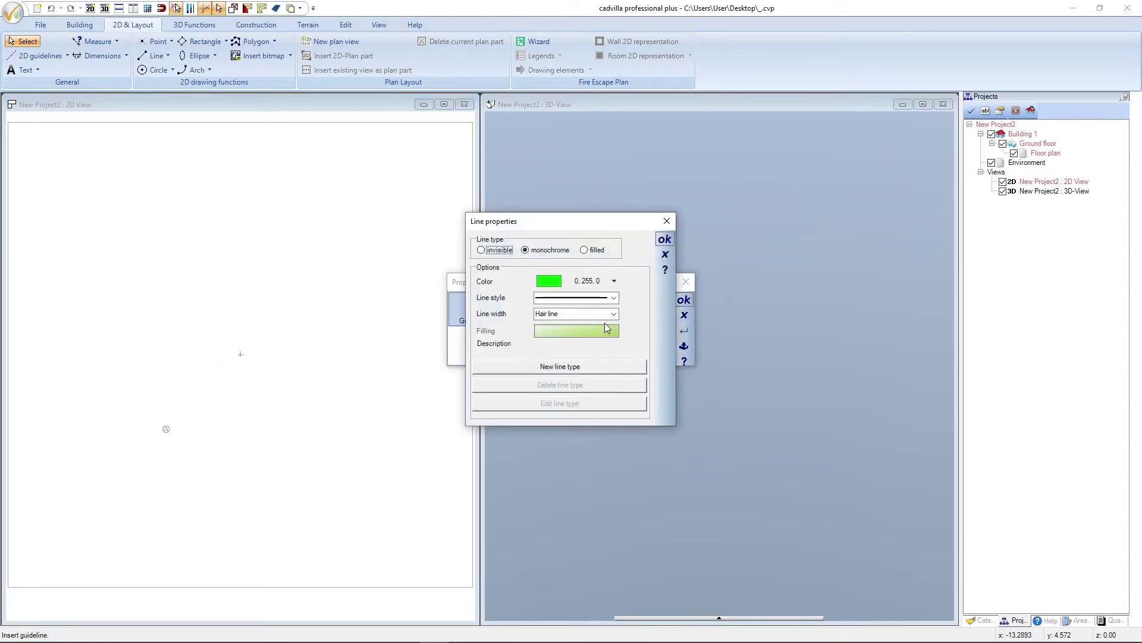
click(588, 282)
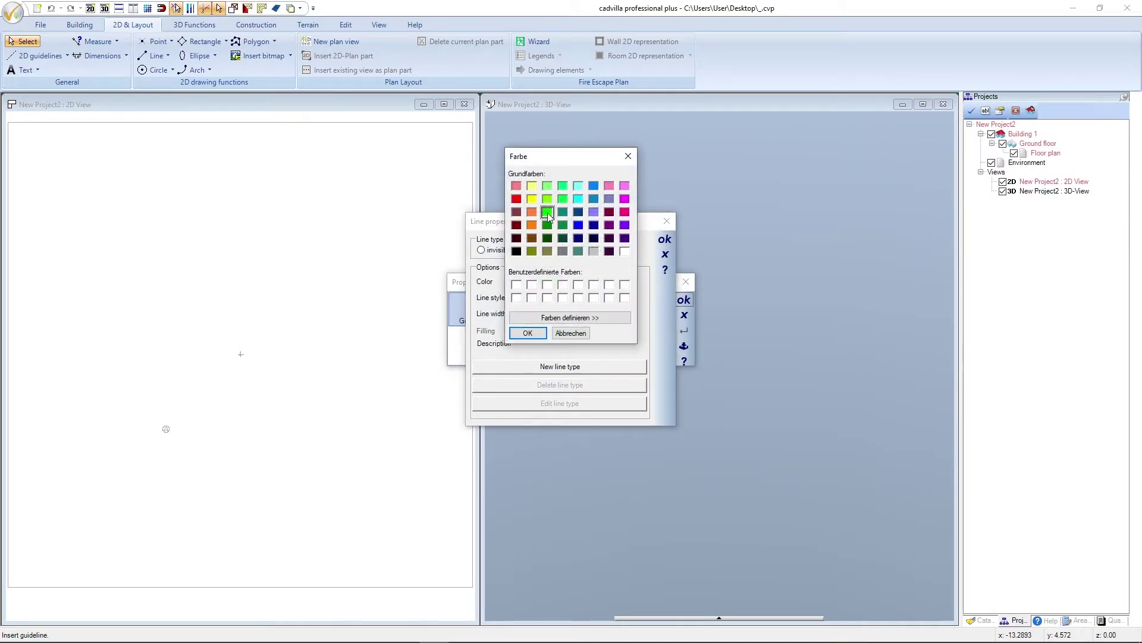
click(526, 333)
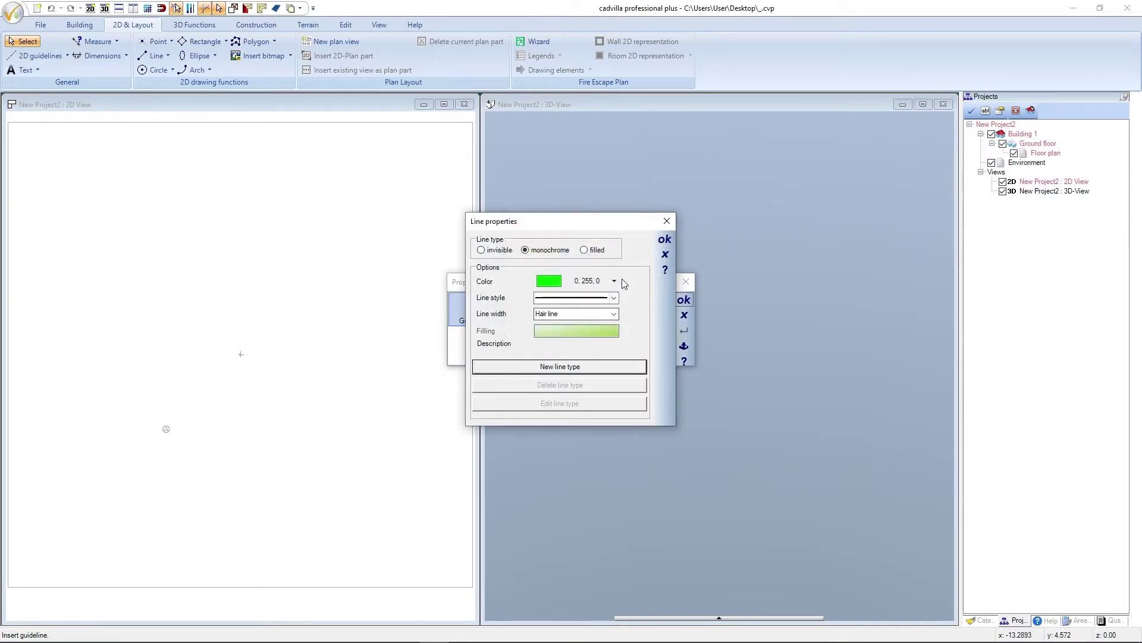
click(664, 241)
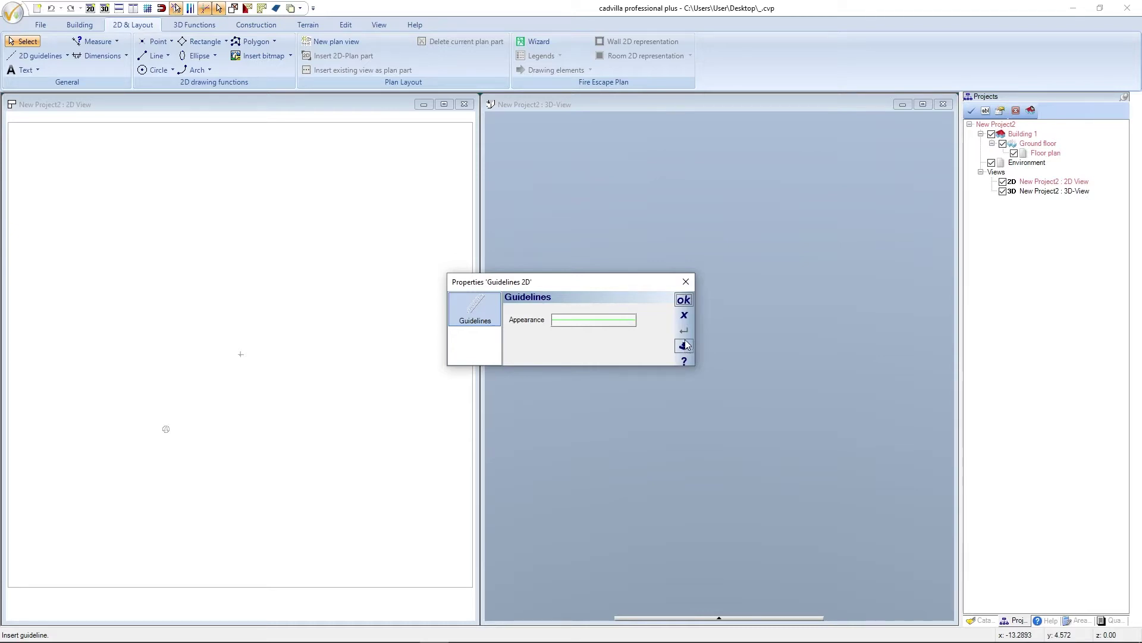
click(683, 300)
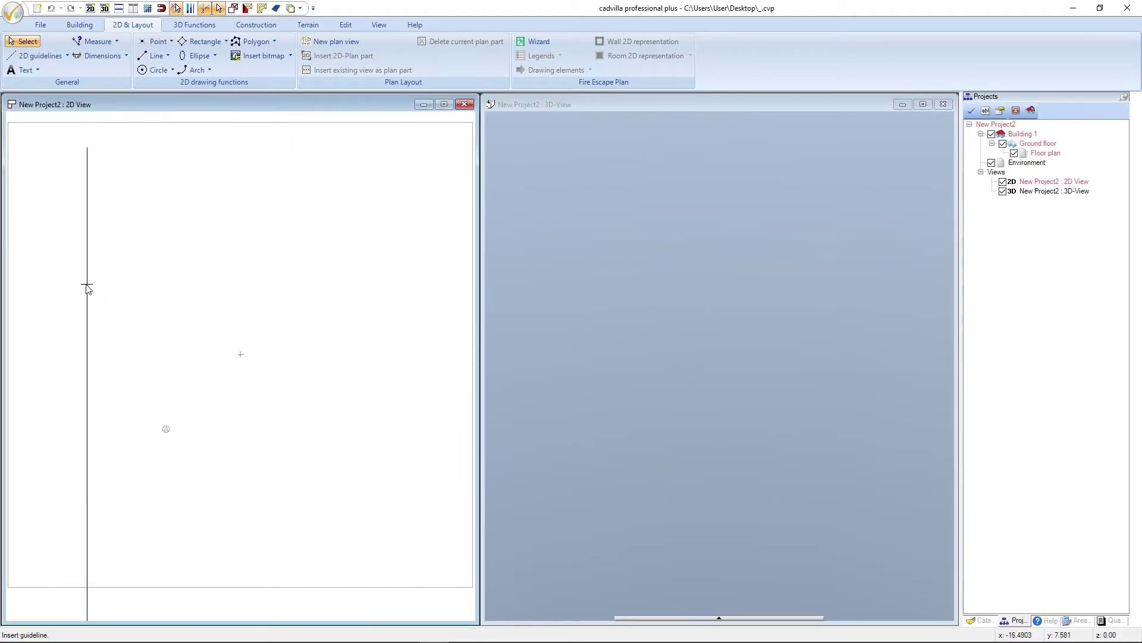
Place a vertical guideline at about x = -16.8 and a horizontal guideline crossing it at about y = 3.7 in the 2D view.
click(84, 289)
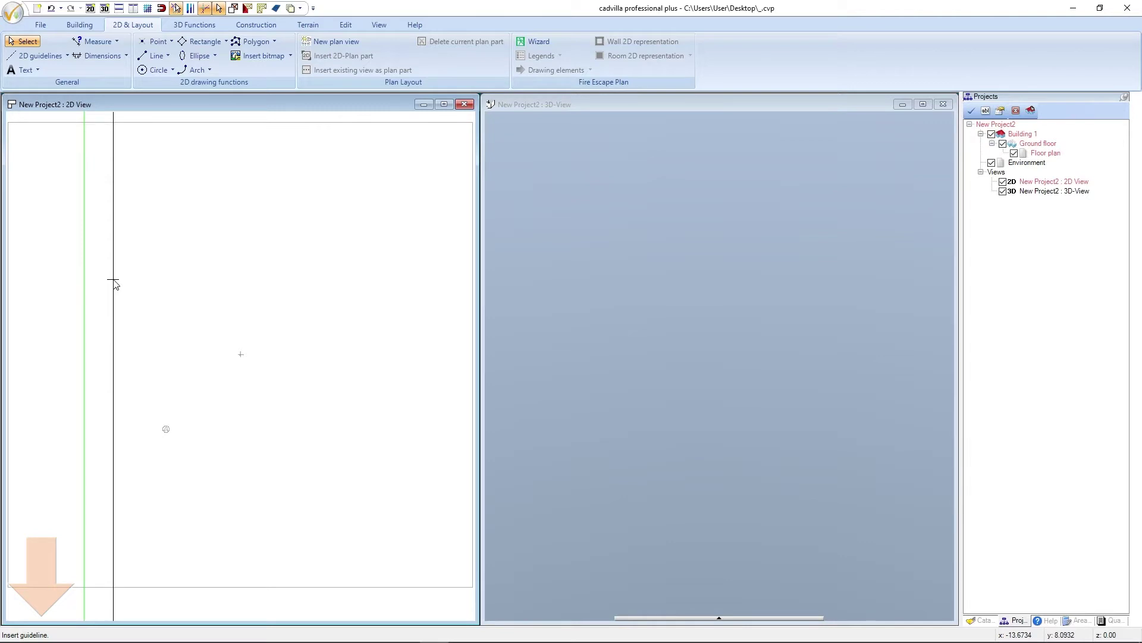
key(Escape)
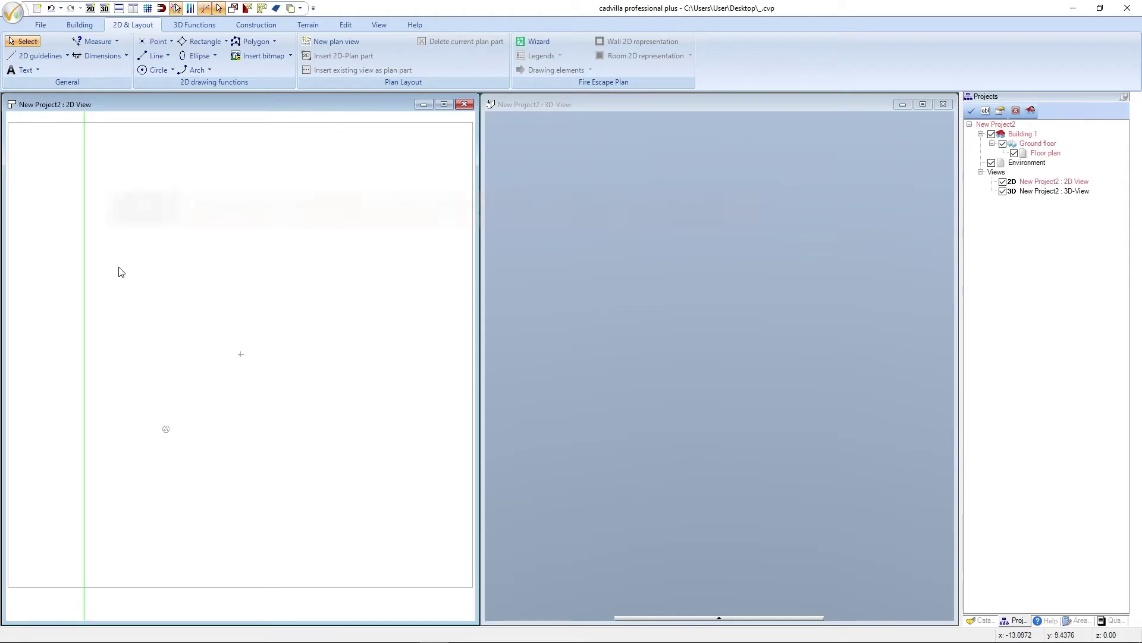
key(h)
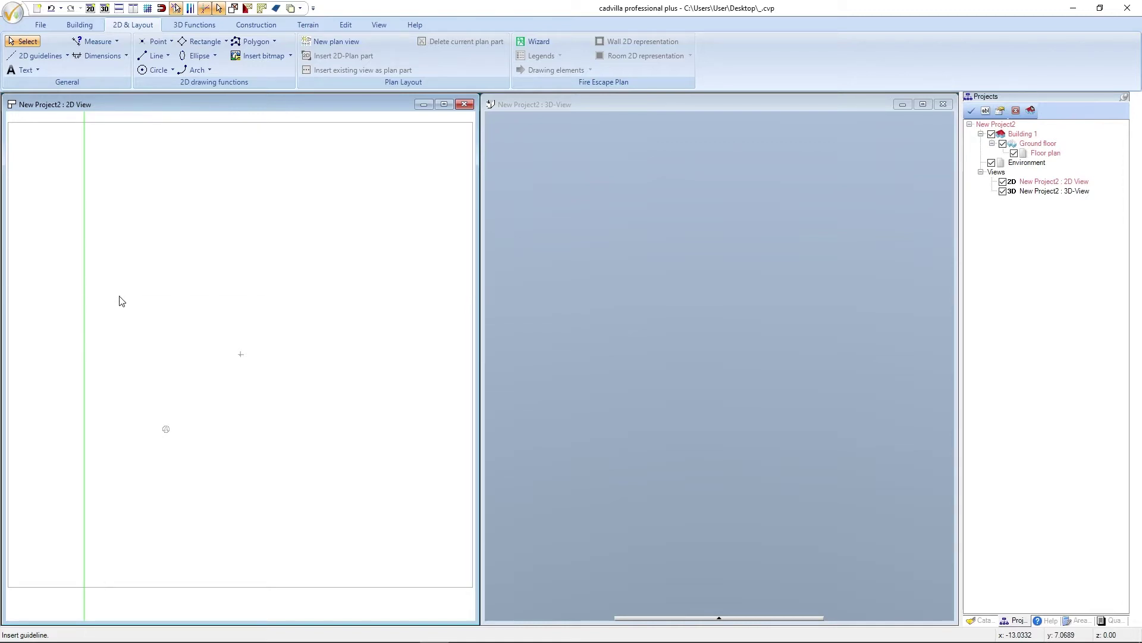
click(117, 320)
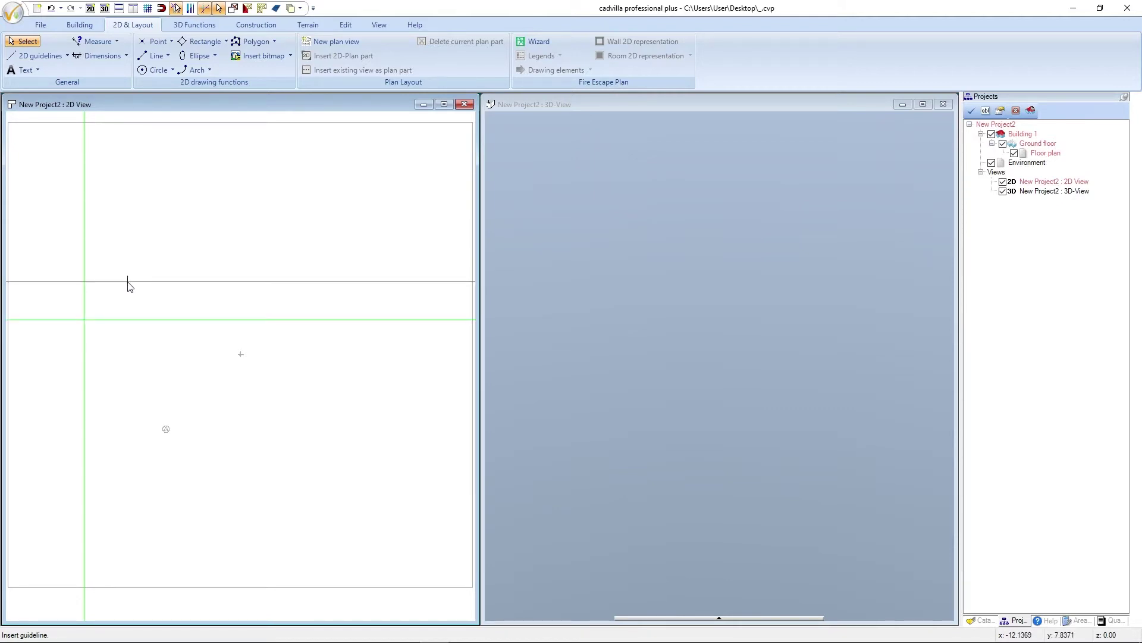
key(Escape)
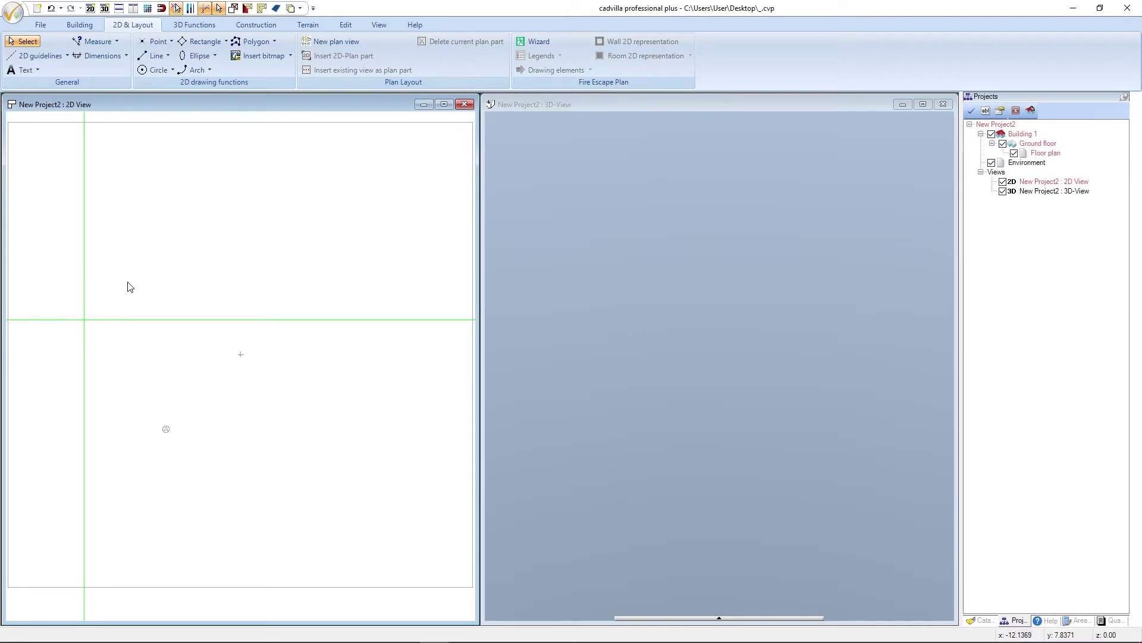
Start an external wall with the Between two points chain method and set the wall thickness to 0.30 m.
scroll(93, 293, up, 3)
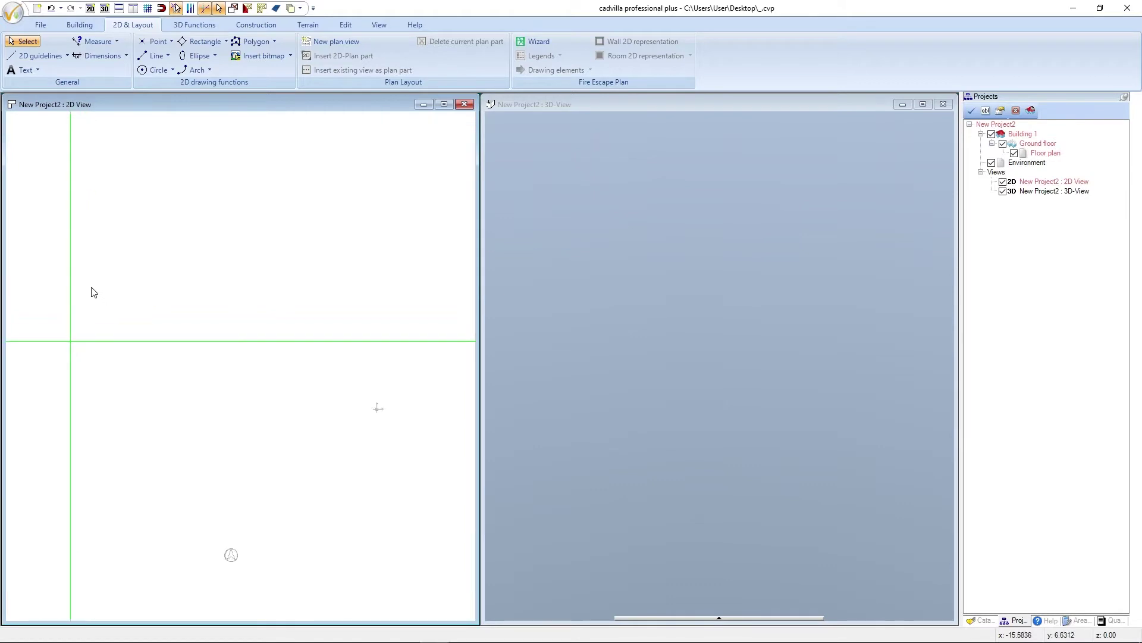
scroll(93, 292, up, 4)
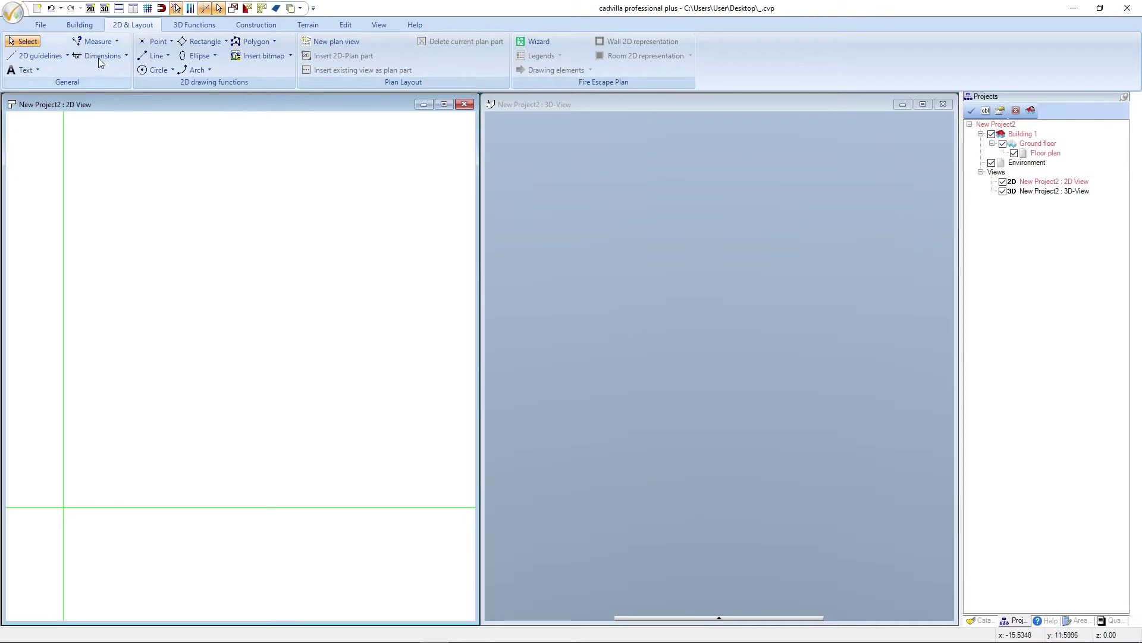
click(88, 26)
click(109, 42)
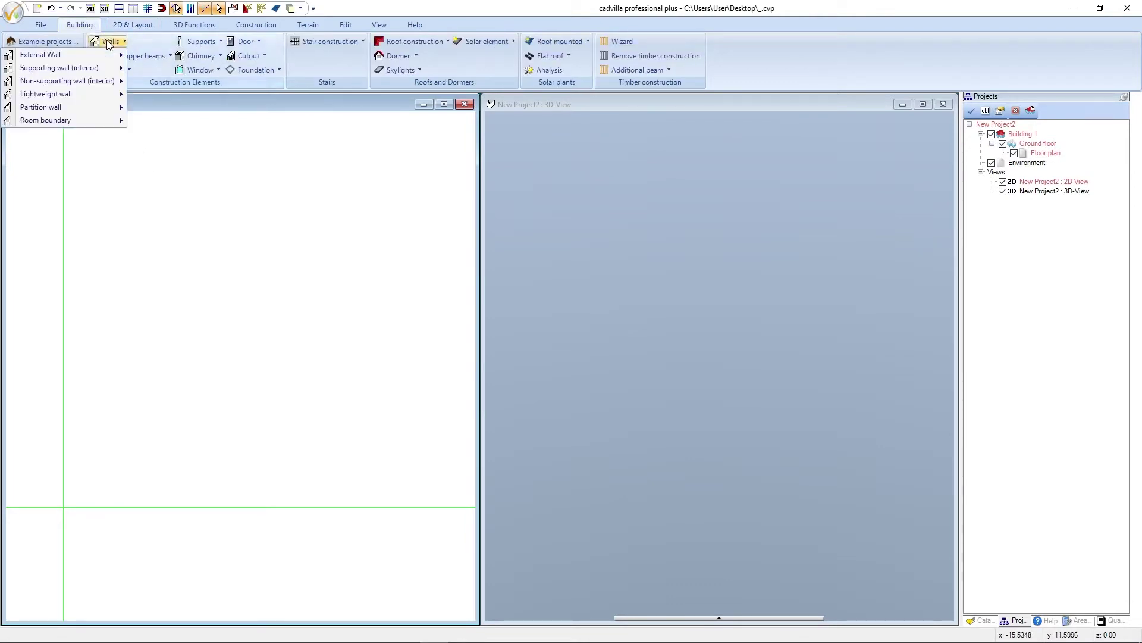
mouse_move(104, 58)
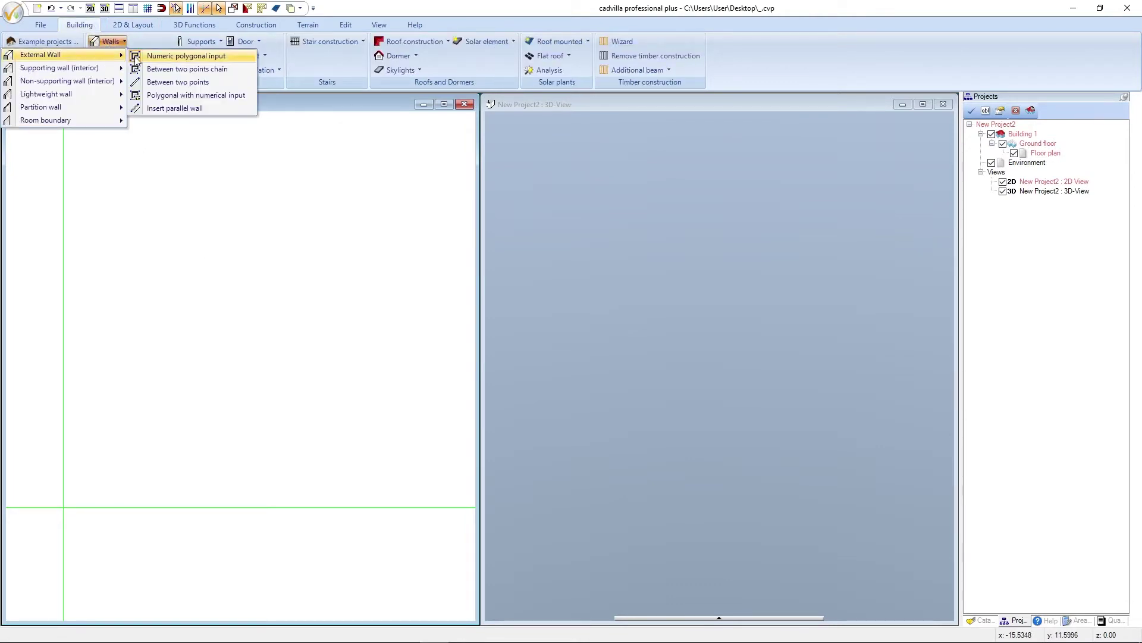
click(232, 69)
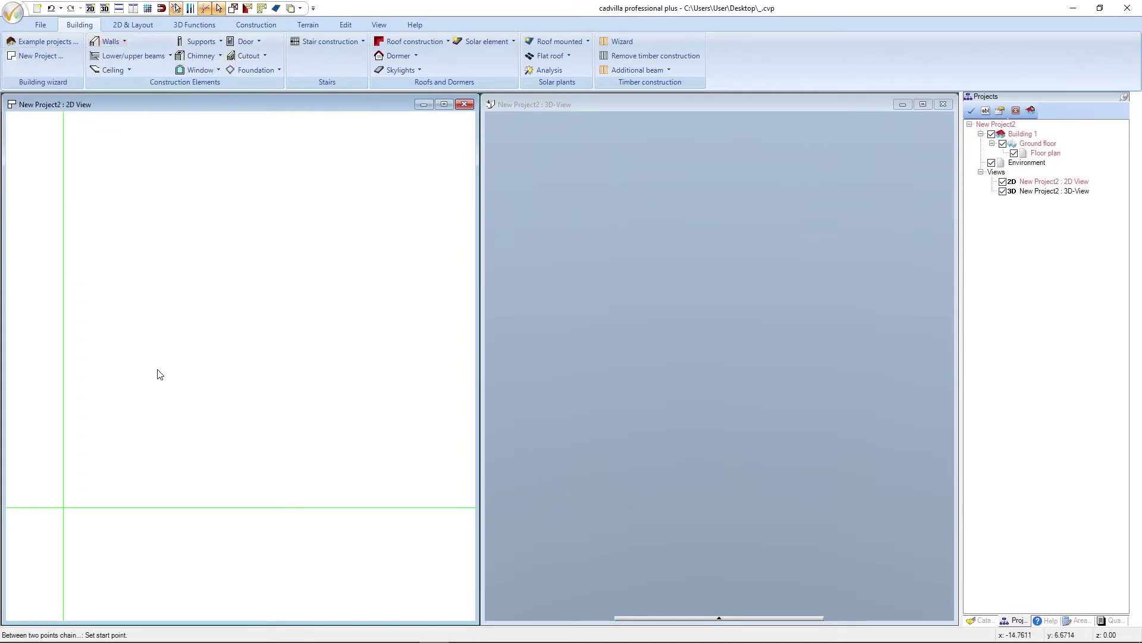
right_click(139, 409)
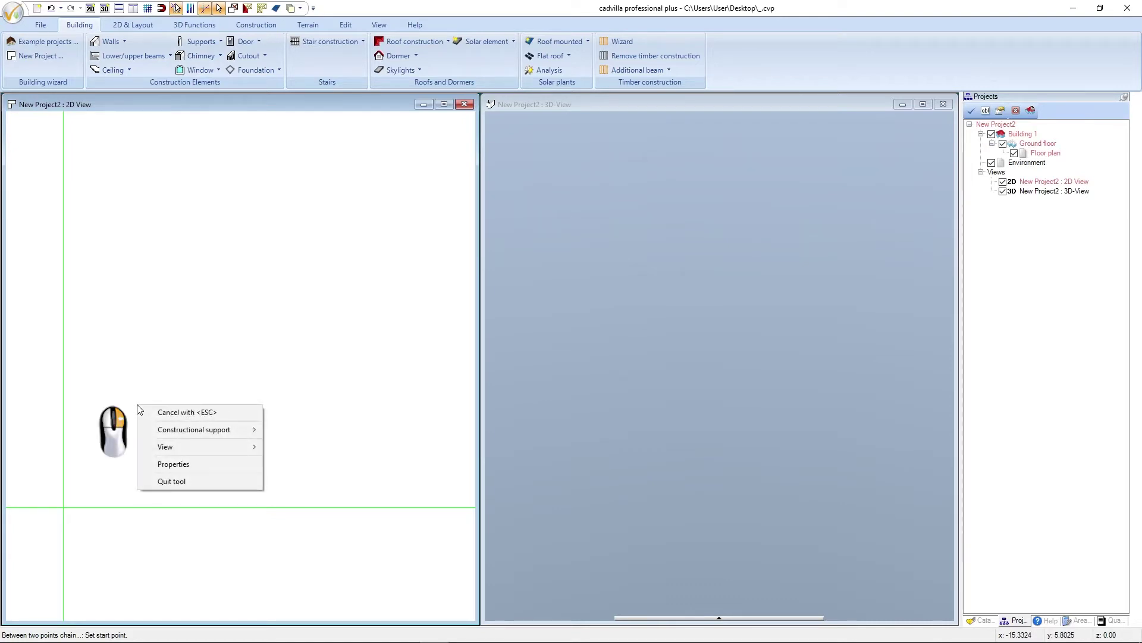
click(208, 464)
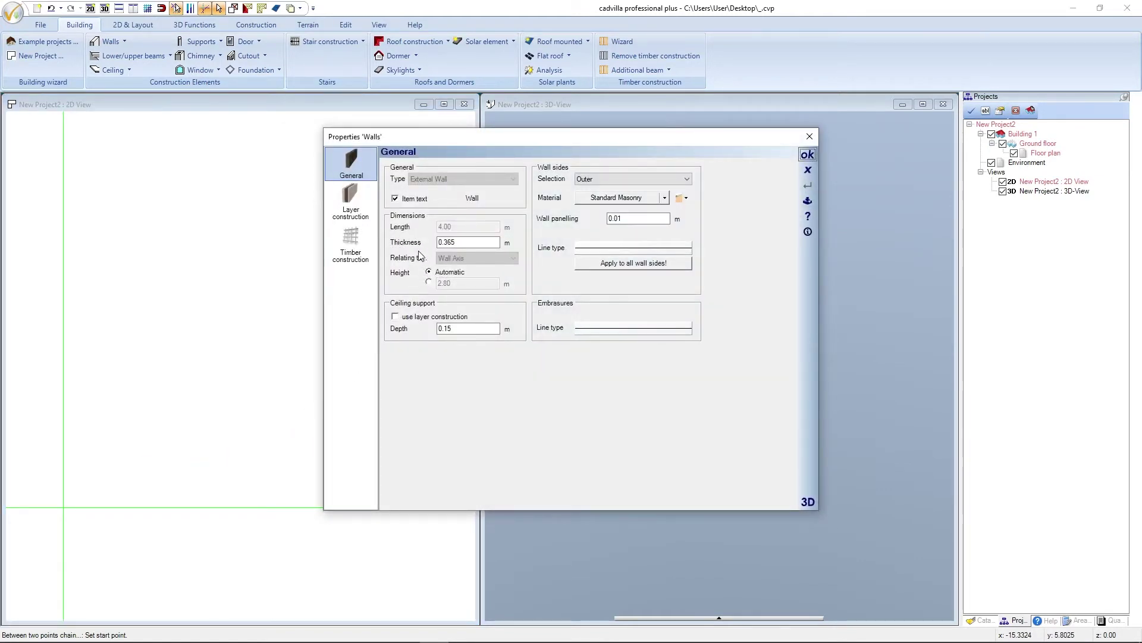
click(457, 242)
double_click(457, 241)
text(0)
text(.30)
key(Tab)
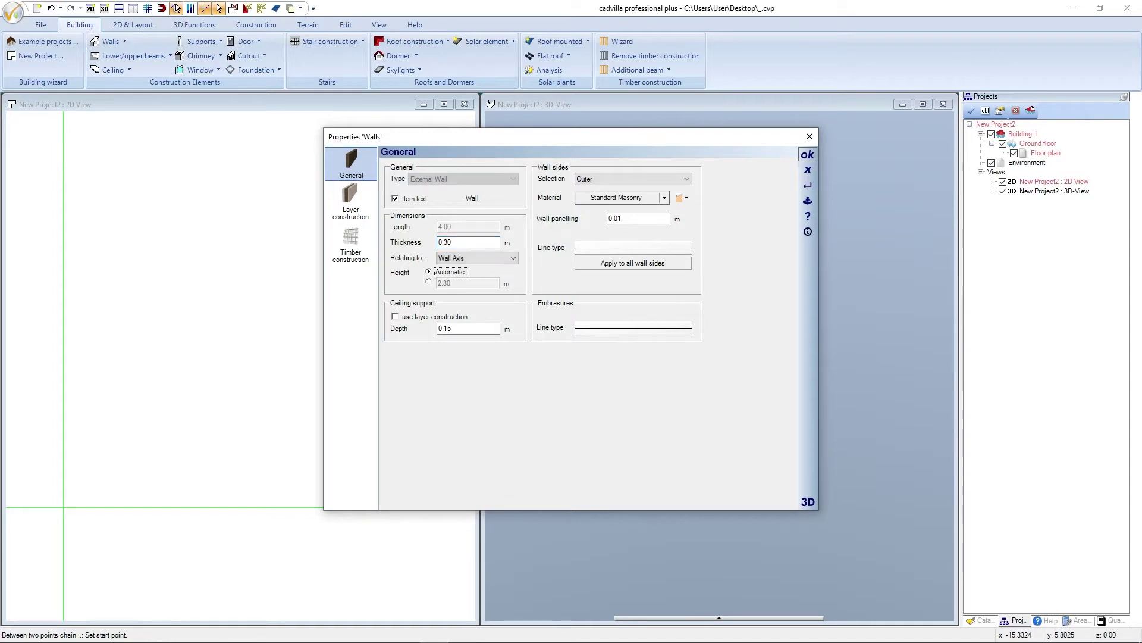
click(808, 154)
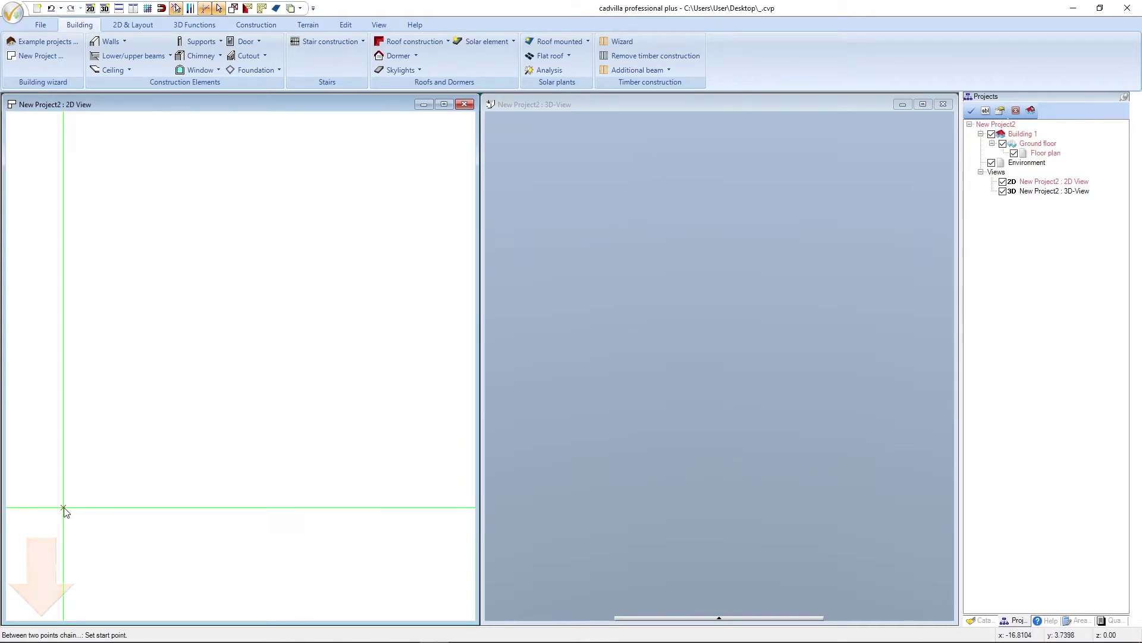
Start the first external wall at the guideline intersection and cycle its reference point so the wall sits above the horizontal guideline.
click(64, 507)
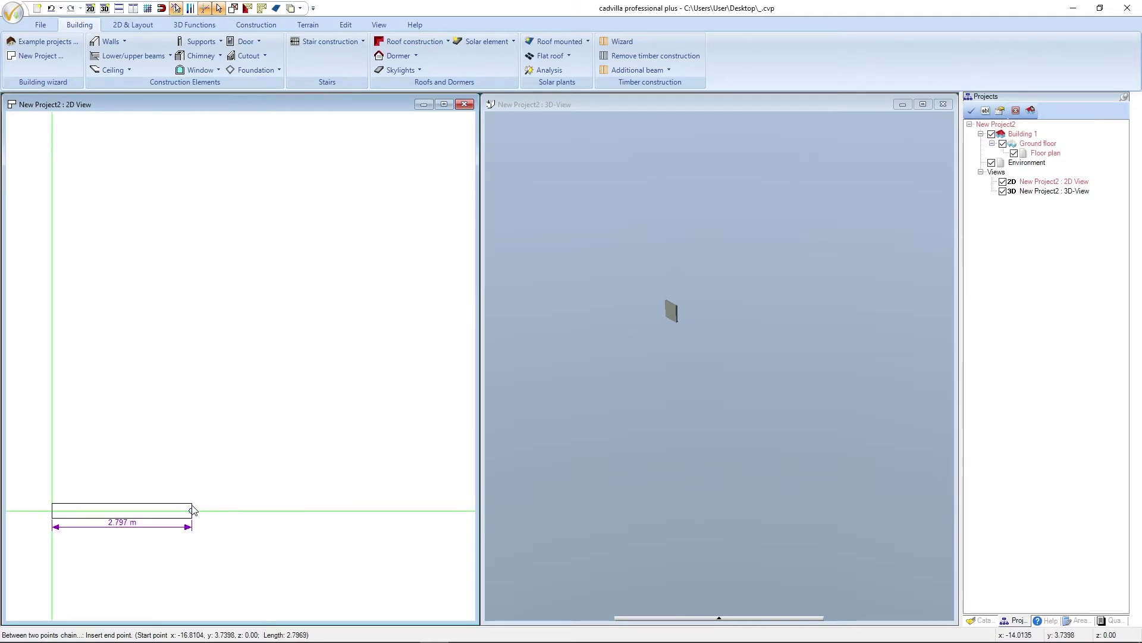
scroll(192, 510, down, 1)
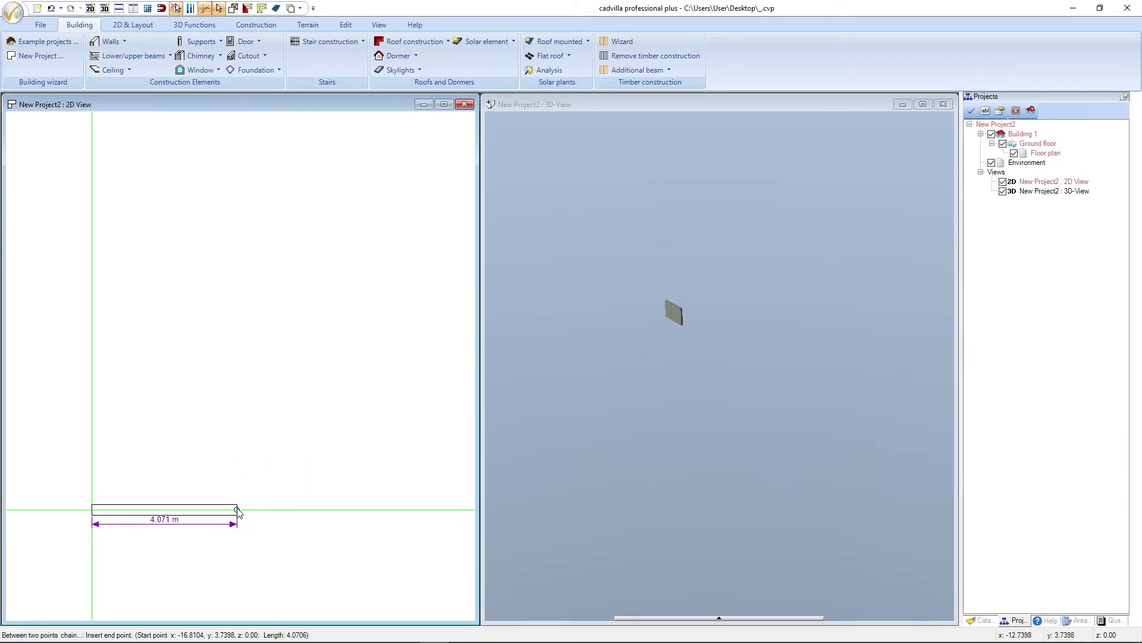
key(ctrl+w)
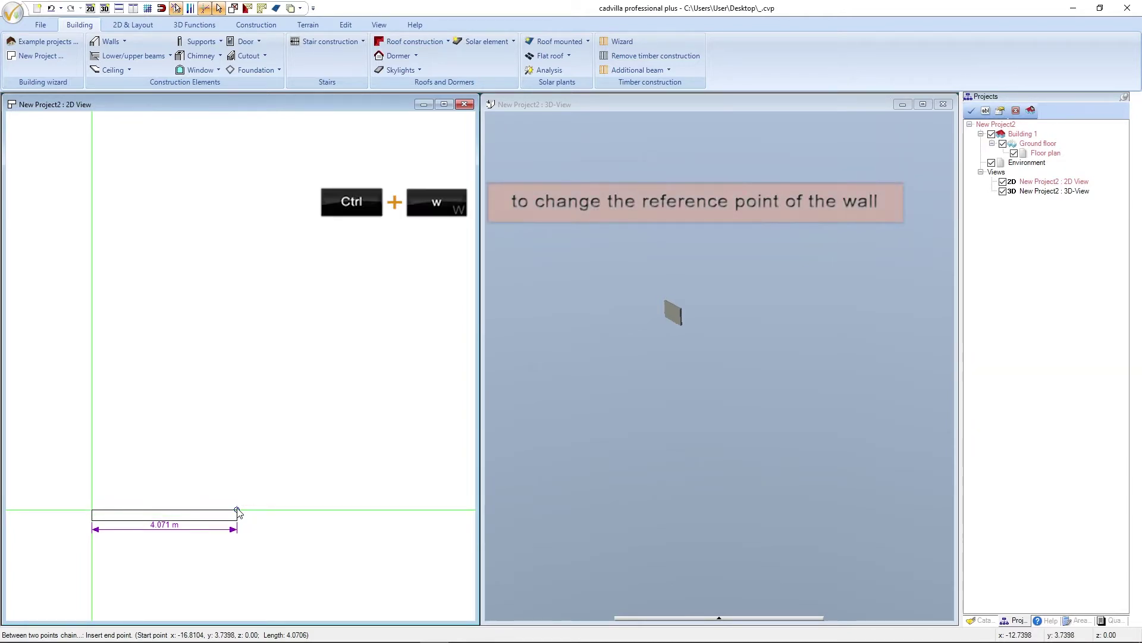
key(ctrl+w)
key(ctrl+w)
key(ctrl+w)
key(ctrl+w)
key(ctrl+w)
key(ctrl+w)
key(ctrl+w)
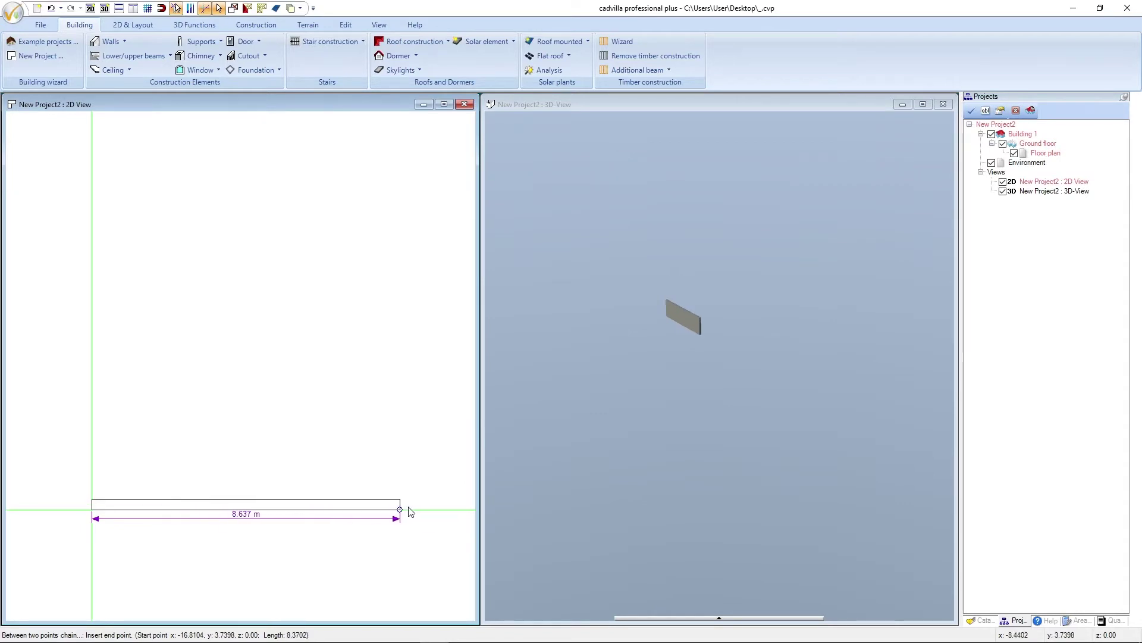
Place the first external wall along the horizontal guideline with a length of 13.80 m.
key(Tab)
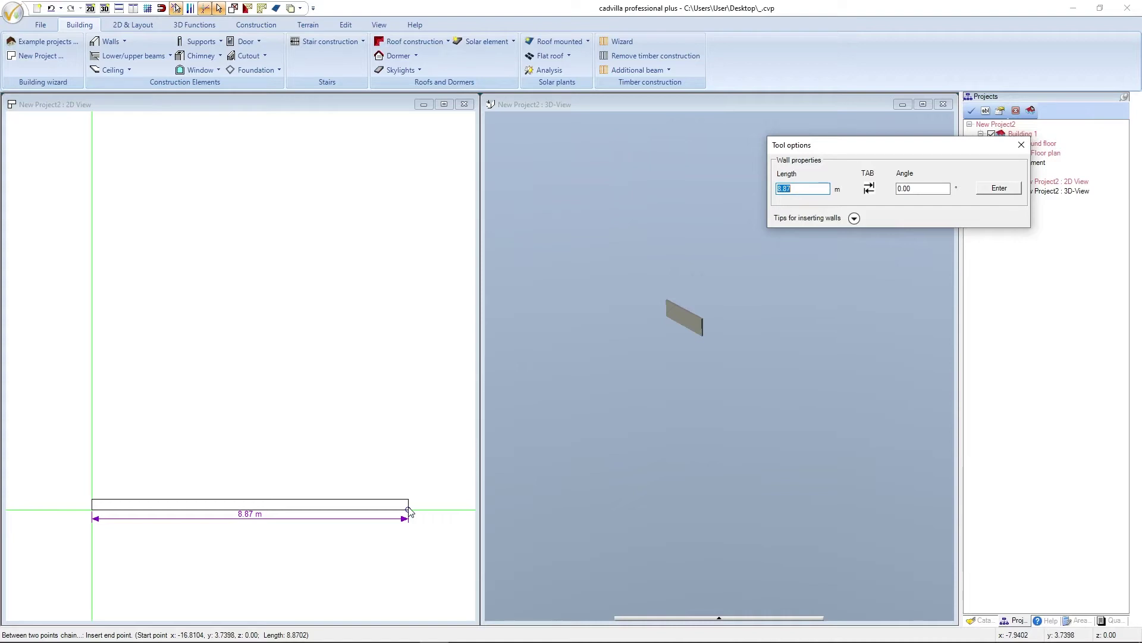
text(13.)
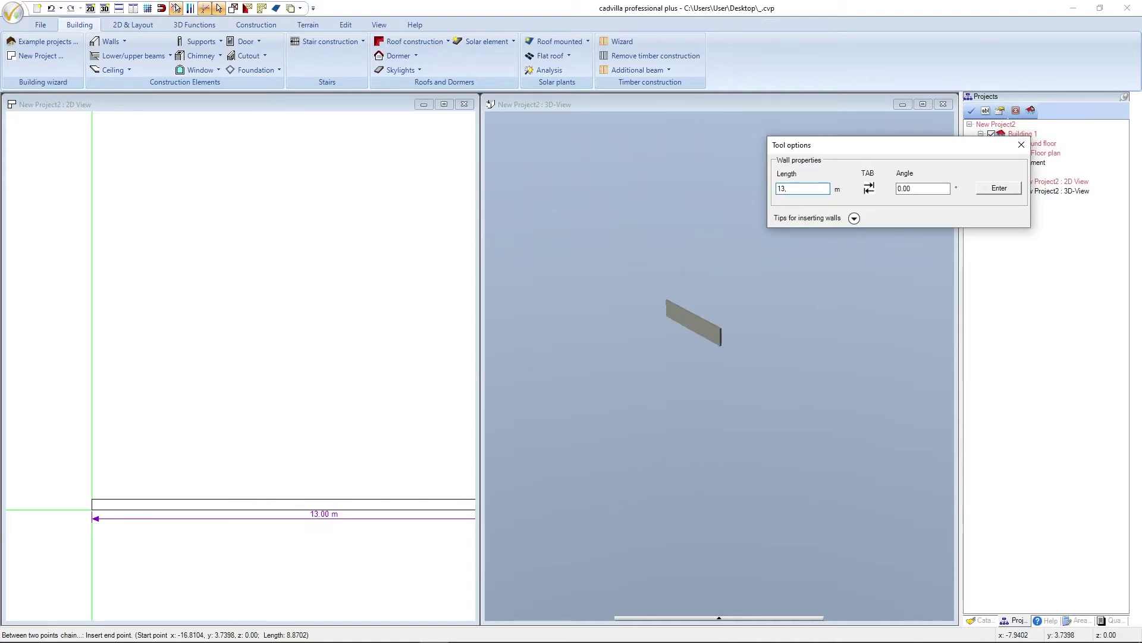
text(80)
key(Return)
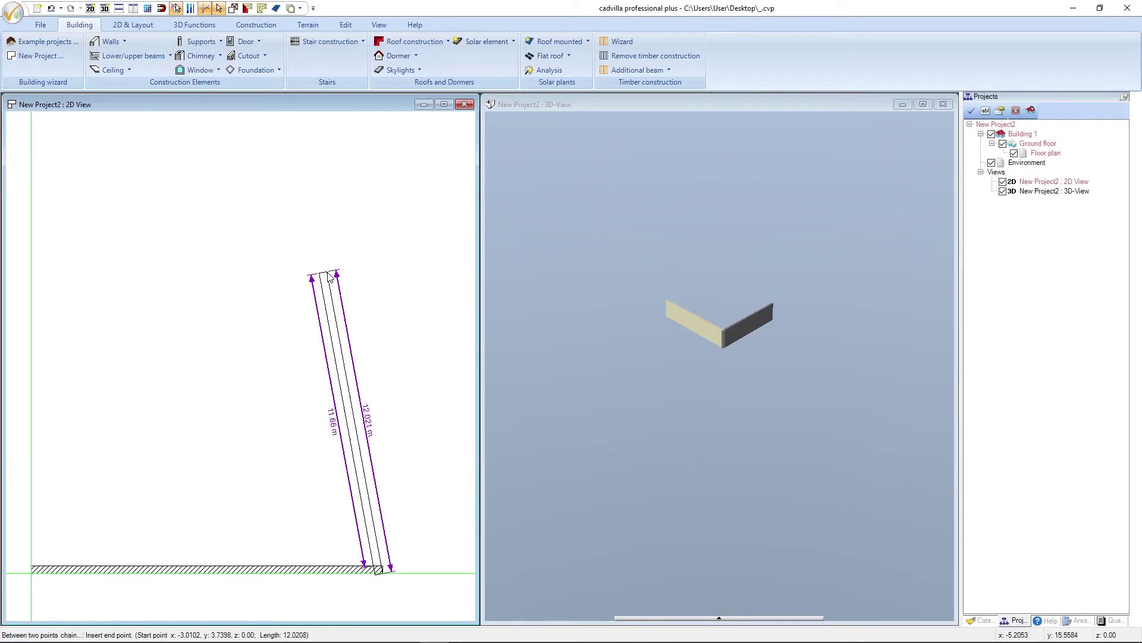
Add the second external wall upward from the first wall's right end, with length 8.30 m and angle 90°.
click(329, 275)
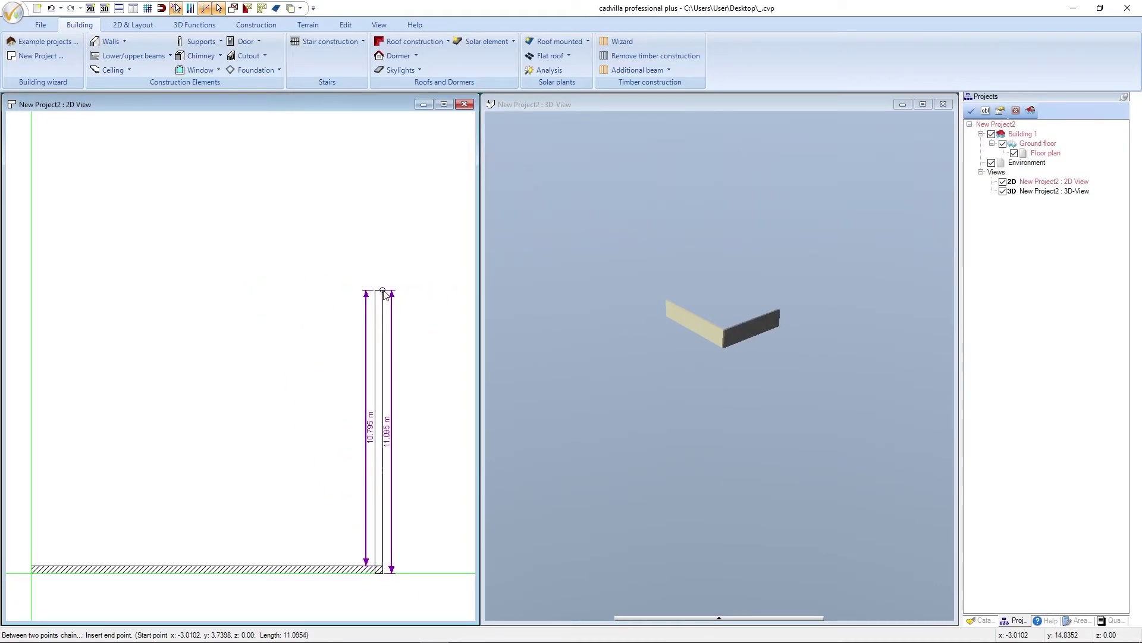
key(Tab)
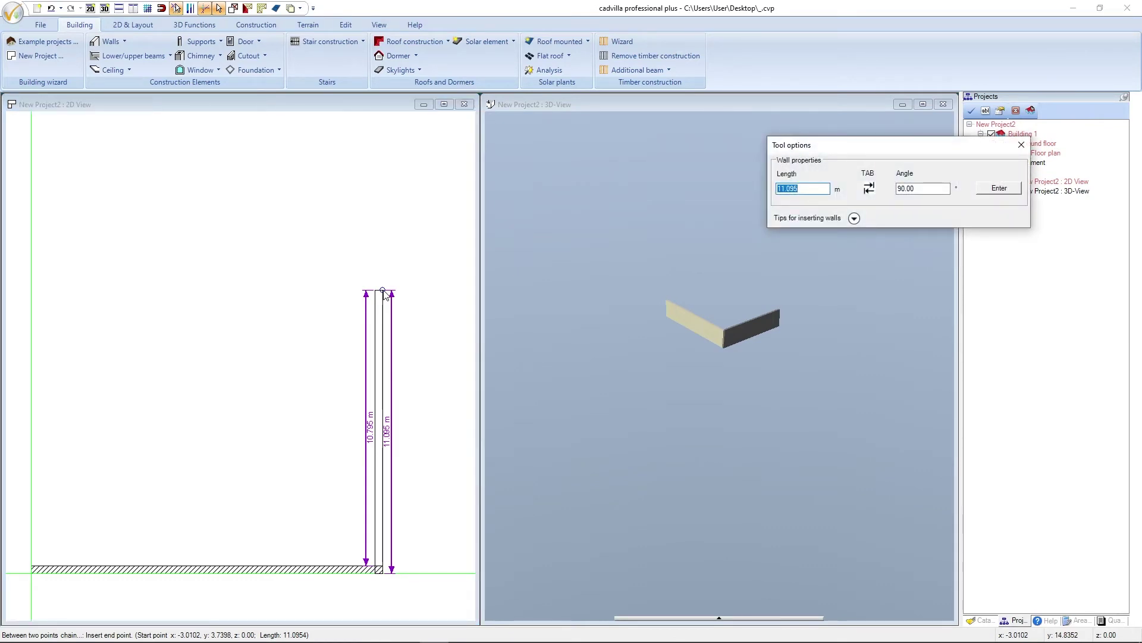
text(8,30)
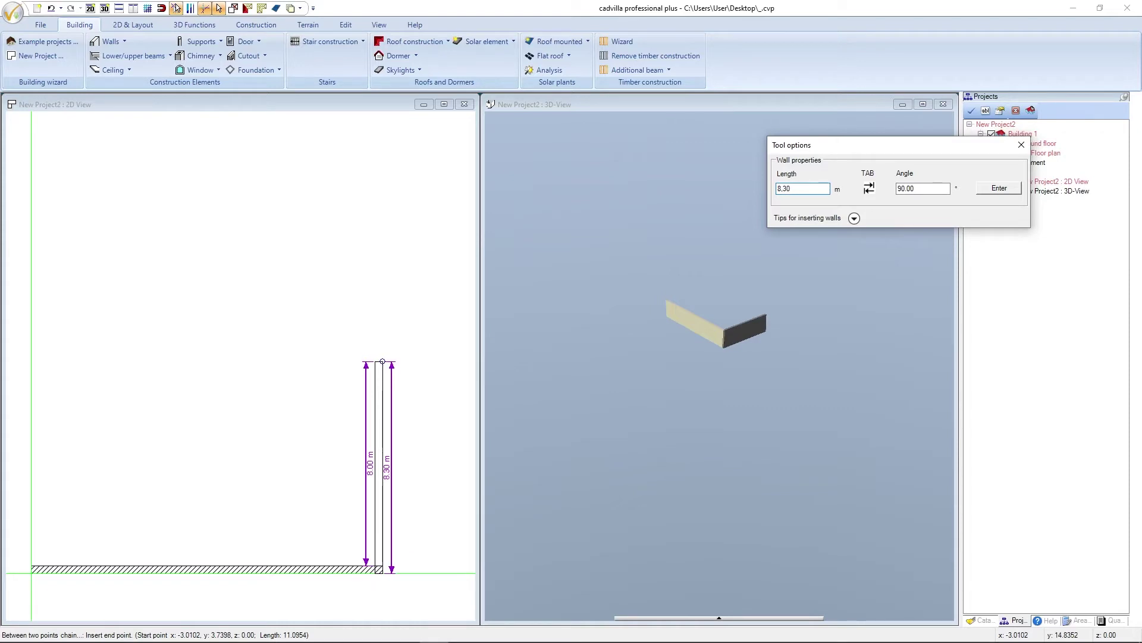
key(Tab)
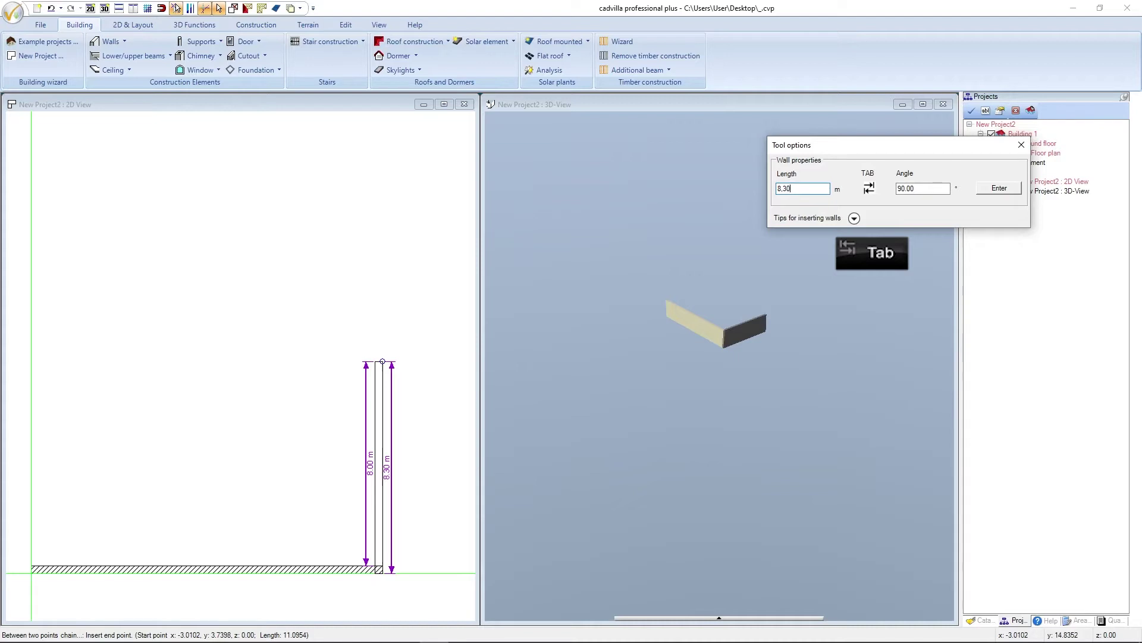
key(Tab)
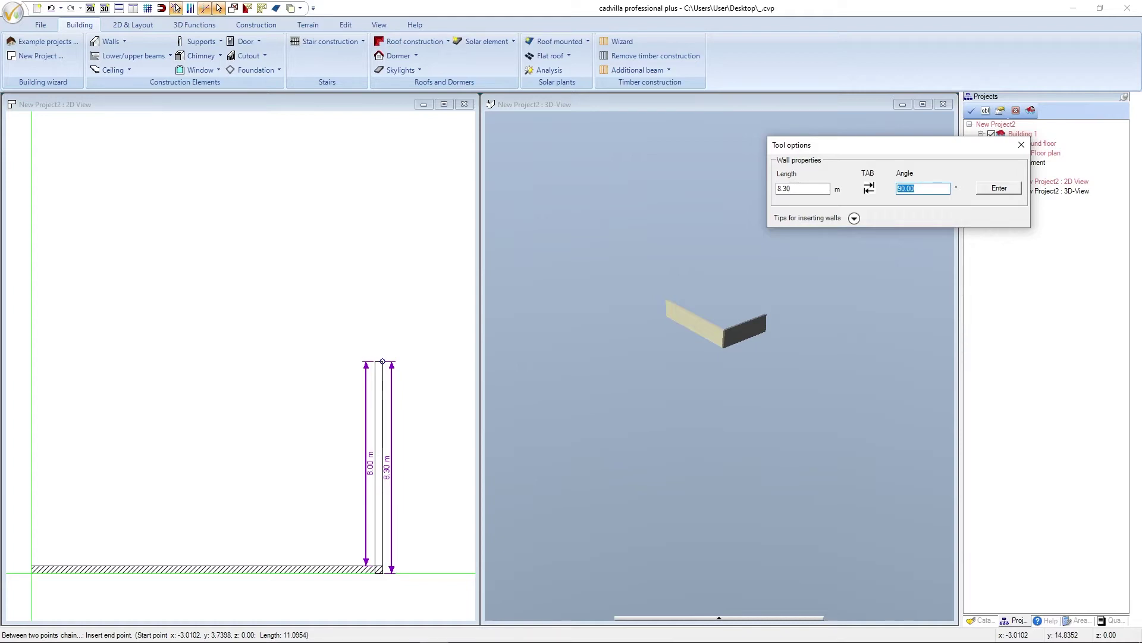
text(60)
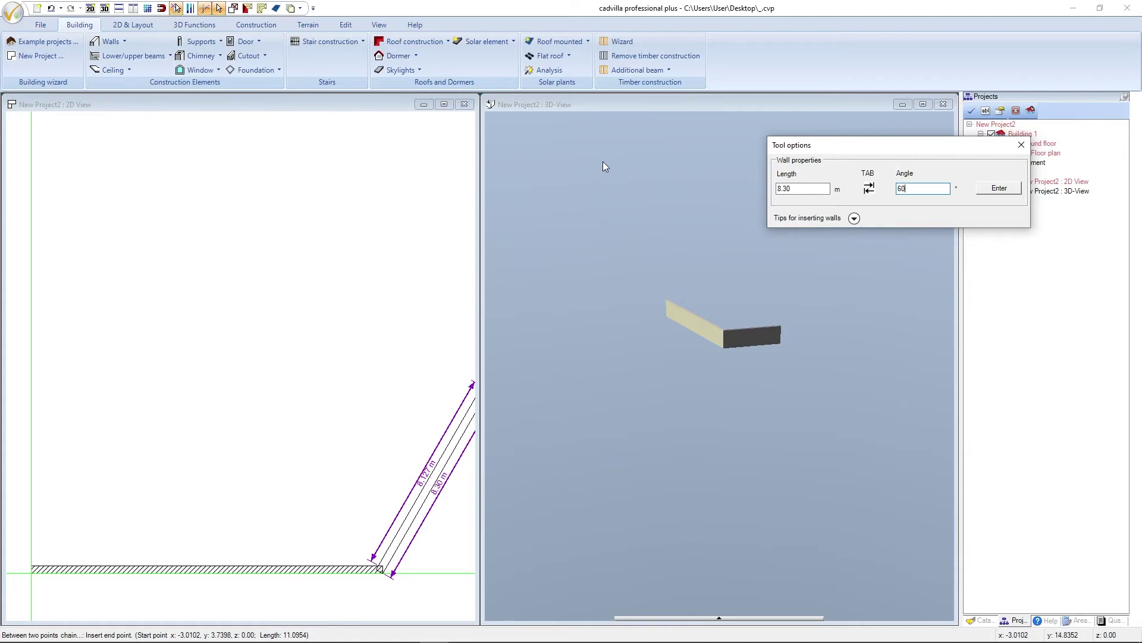
key(BackSpace)
key(BackSpace)
text(90)
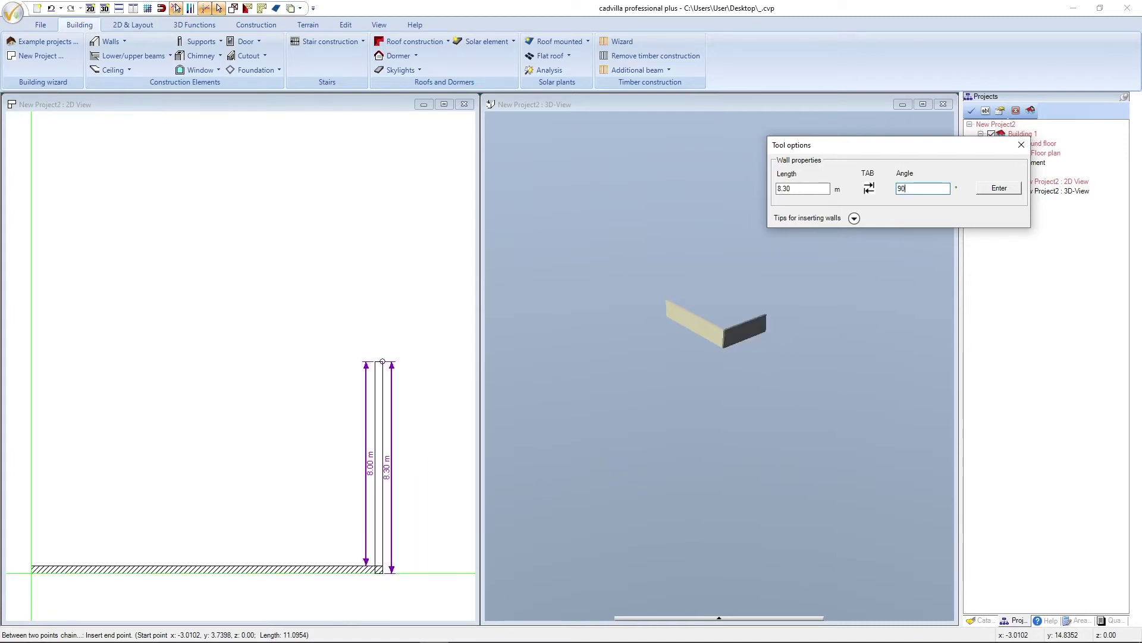
key(Return)
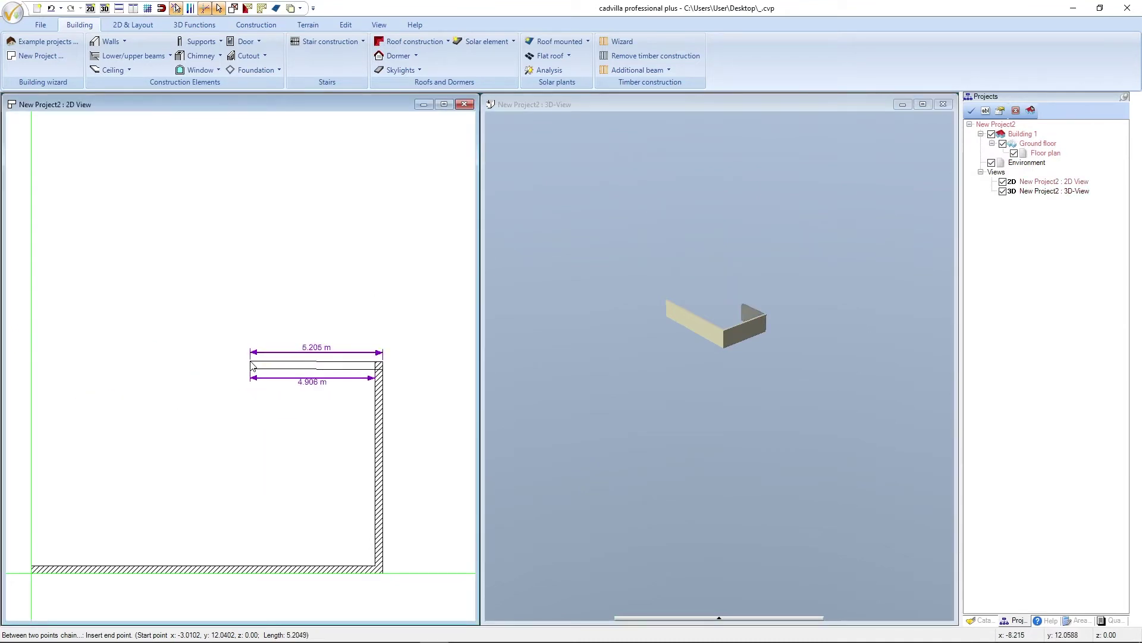
Continue the chain with a 5.50 m wall running horizontally left and a 5.50 m wall running vertically up from its end.
key(ctrl)
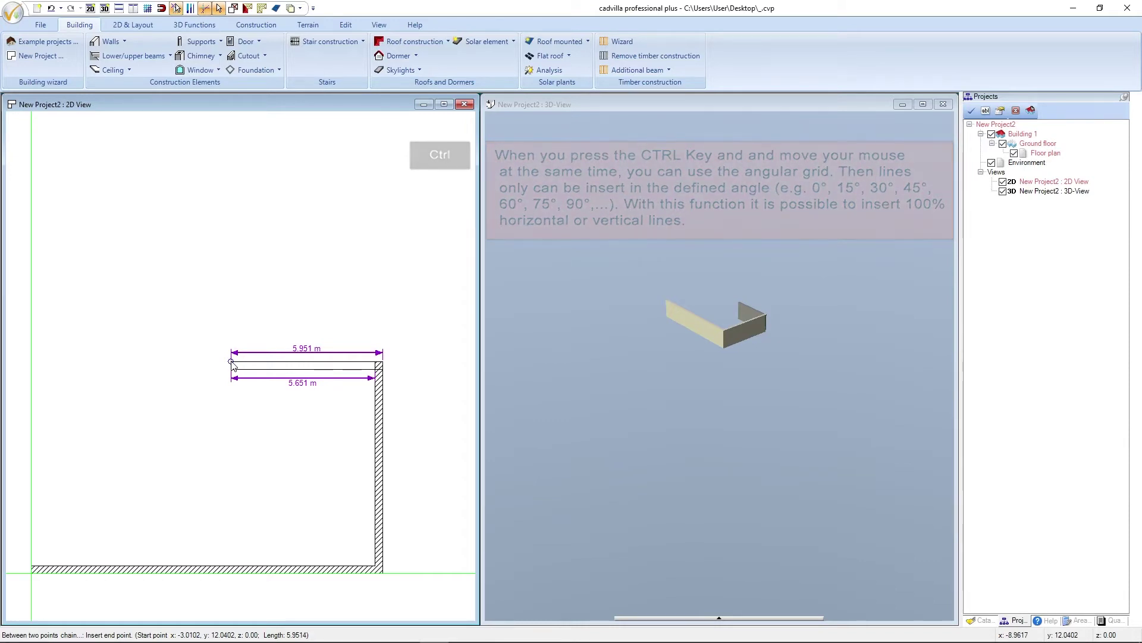
key(Tab)
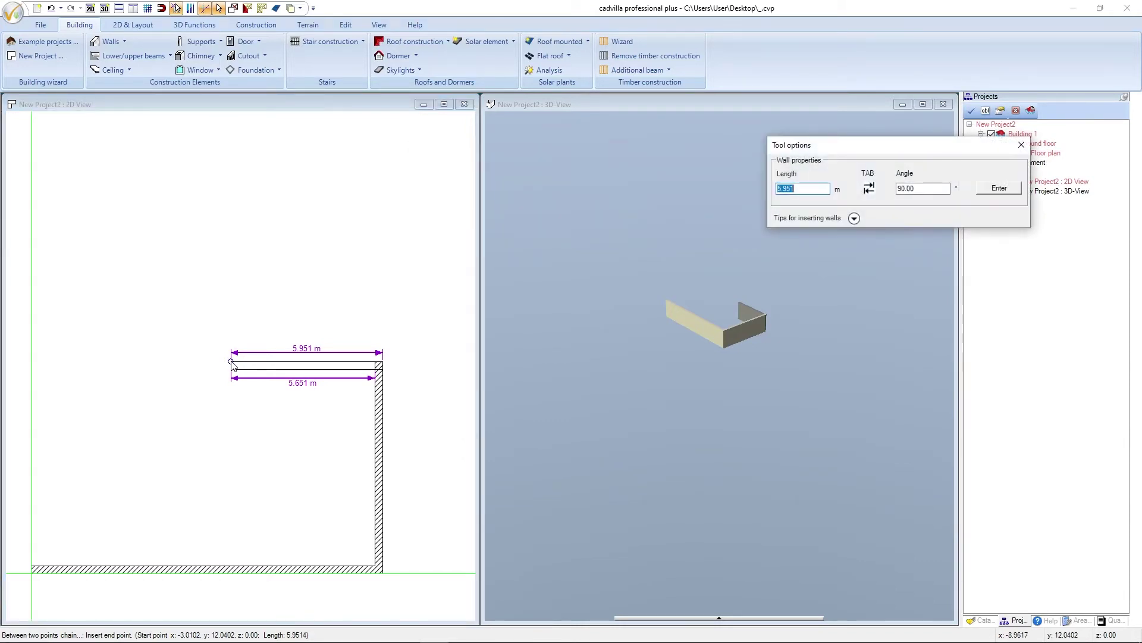
text(5.50)
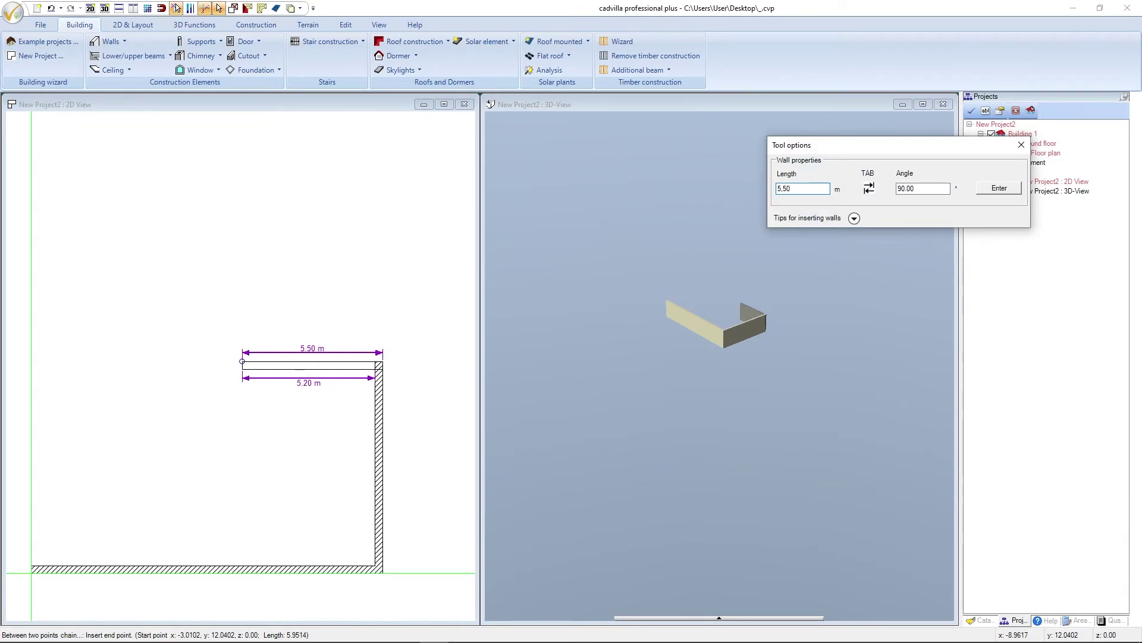
key(Return)
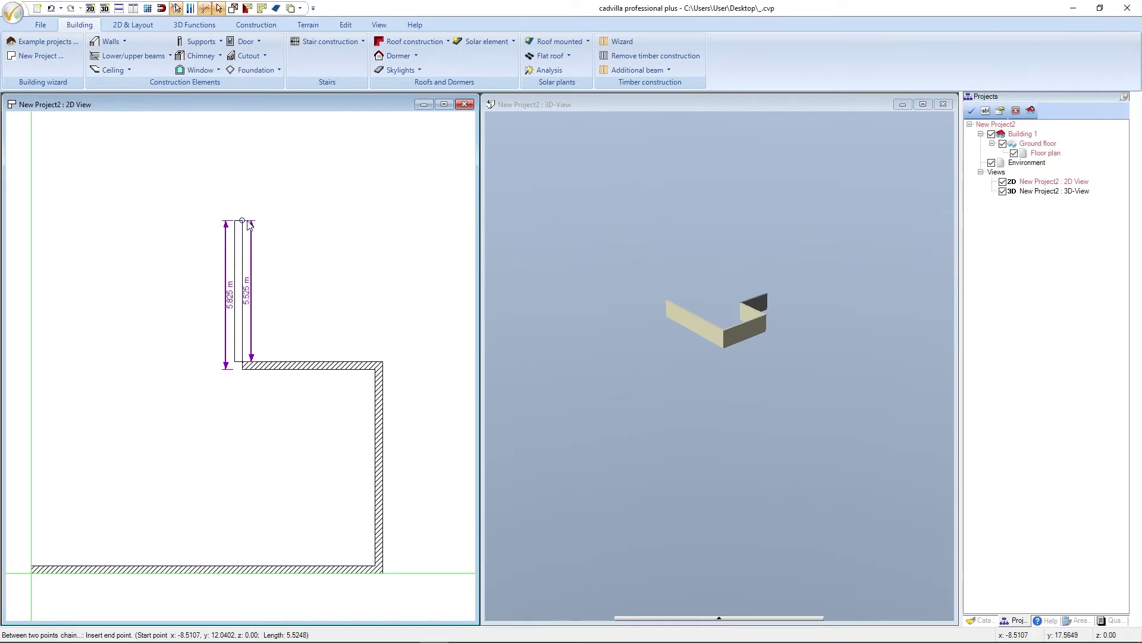
key(Tab)
text(5,50)
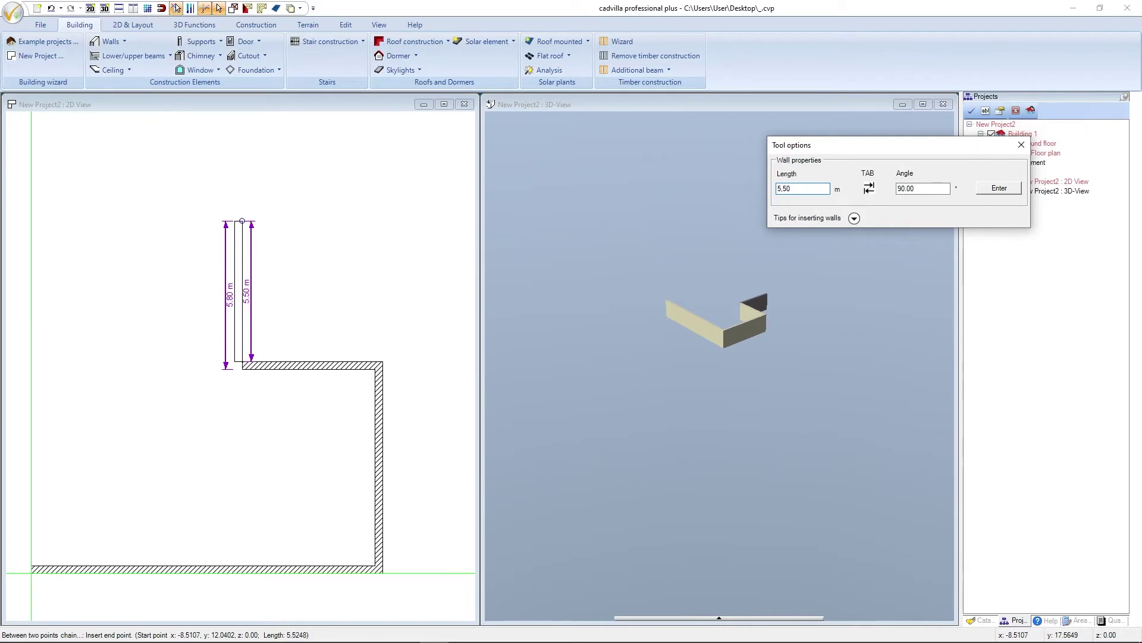
key(Return)
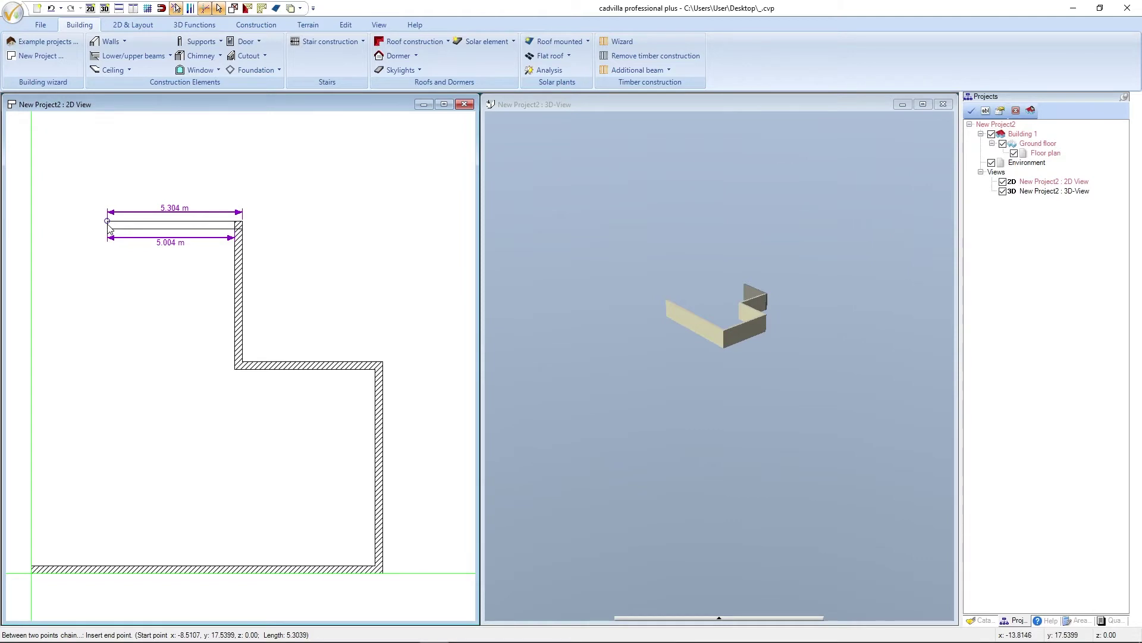
Add an 8.30 m wall leftward to the vertical guideline, close the outline with a 13.80 m wall downward, and end the wall chain.
key(Tab)
text(8.30)
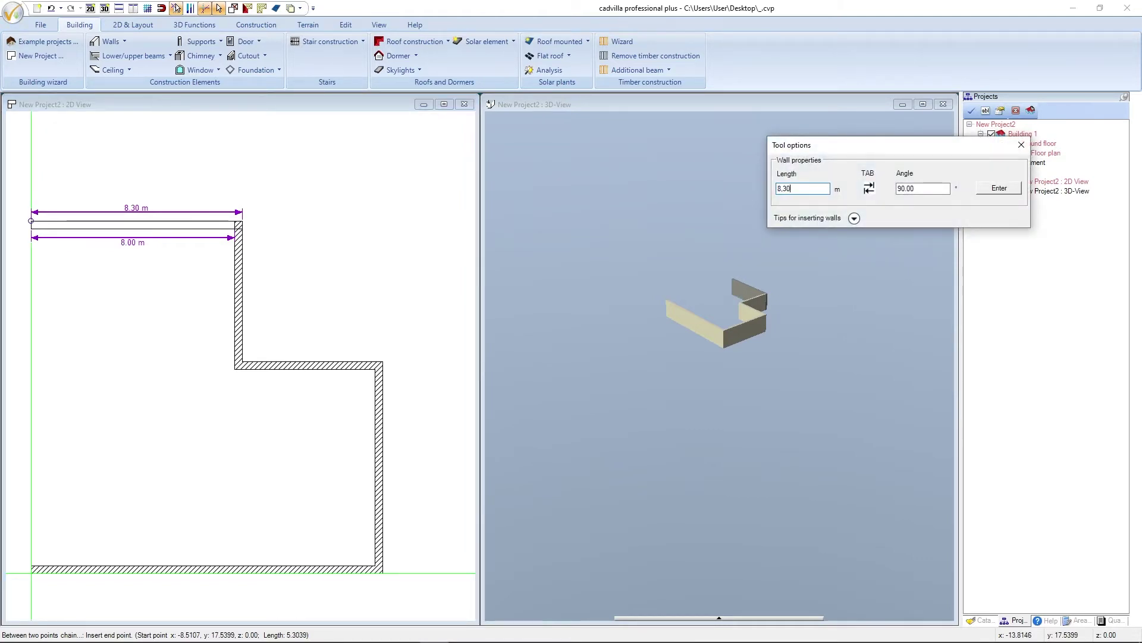
key(Return)
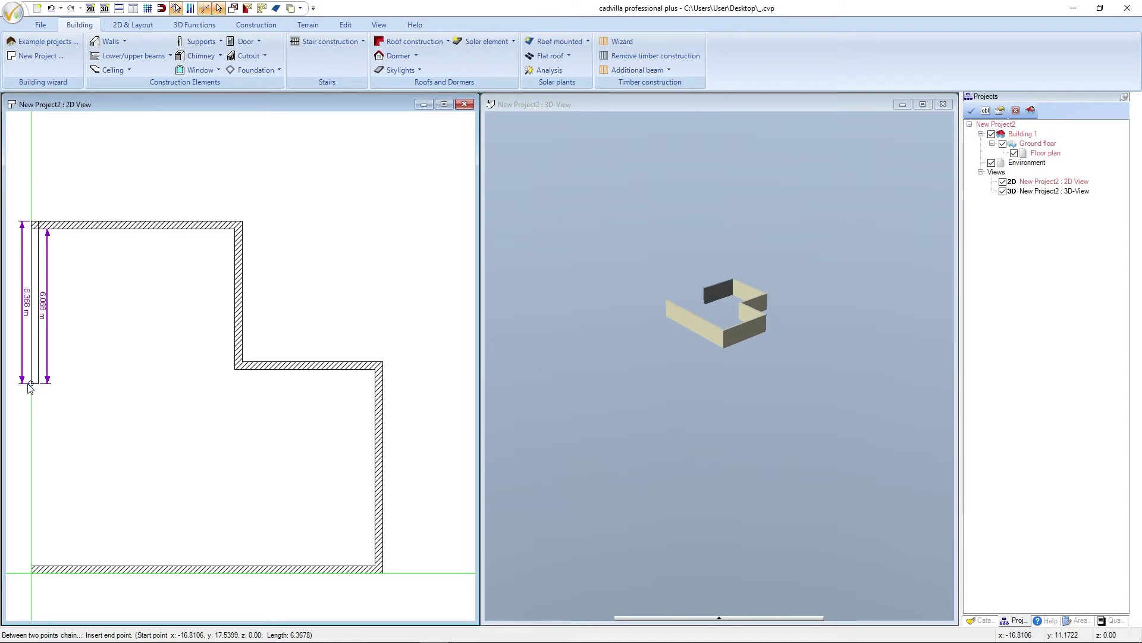
key(Tab)
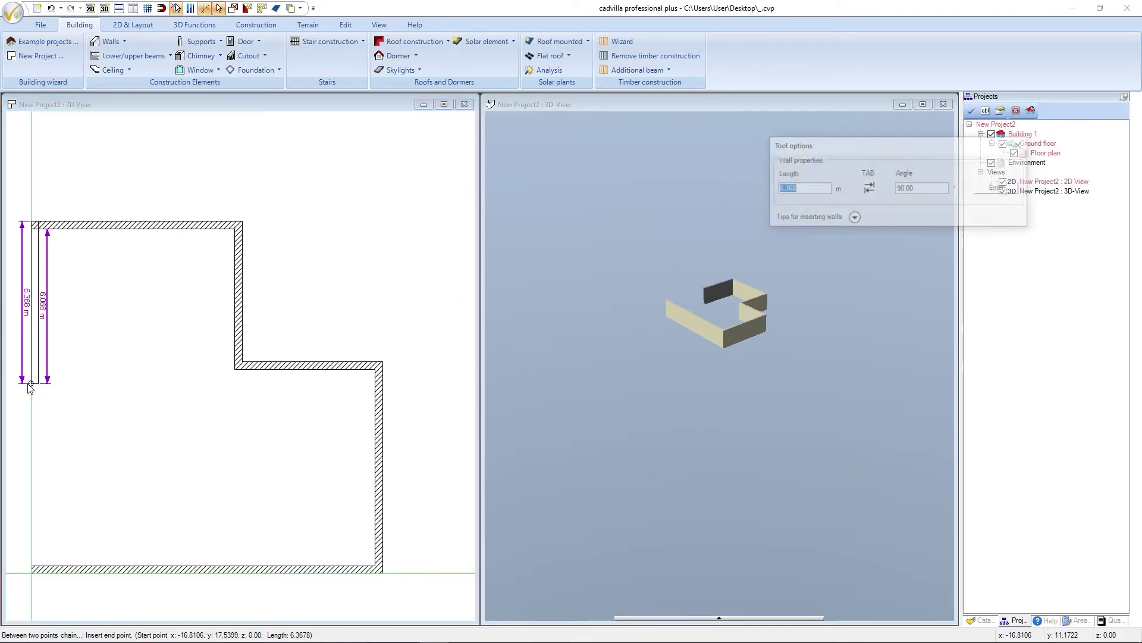
text(13,80)
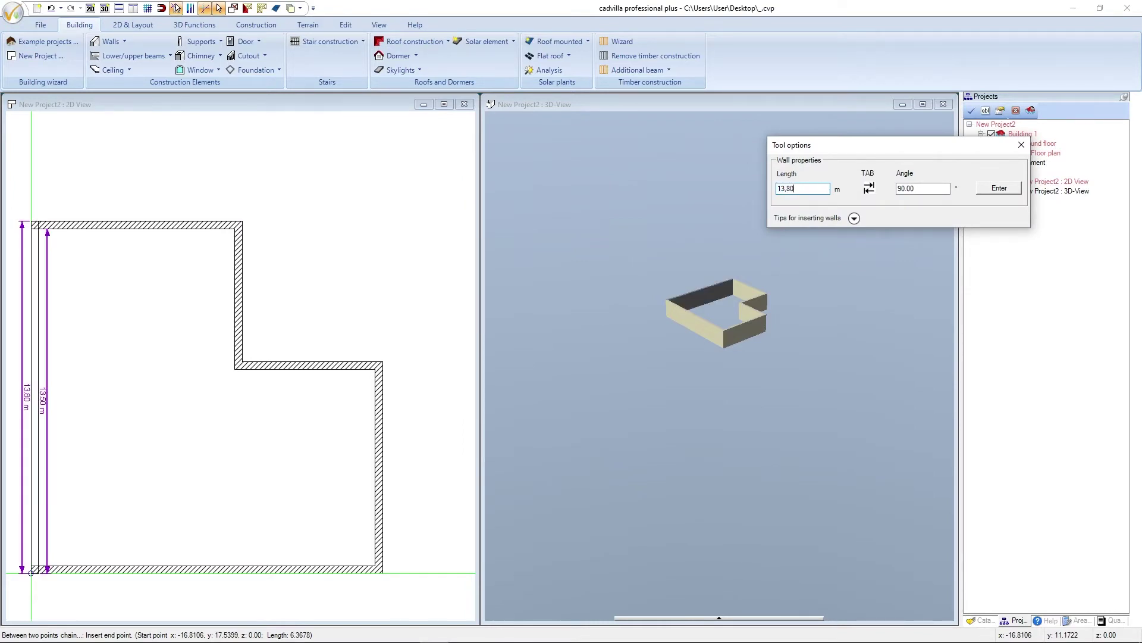
key(Return)
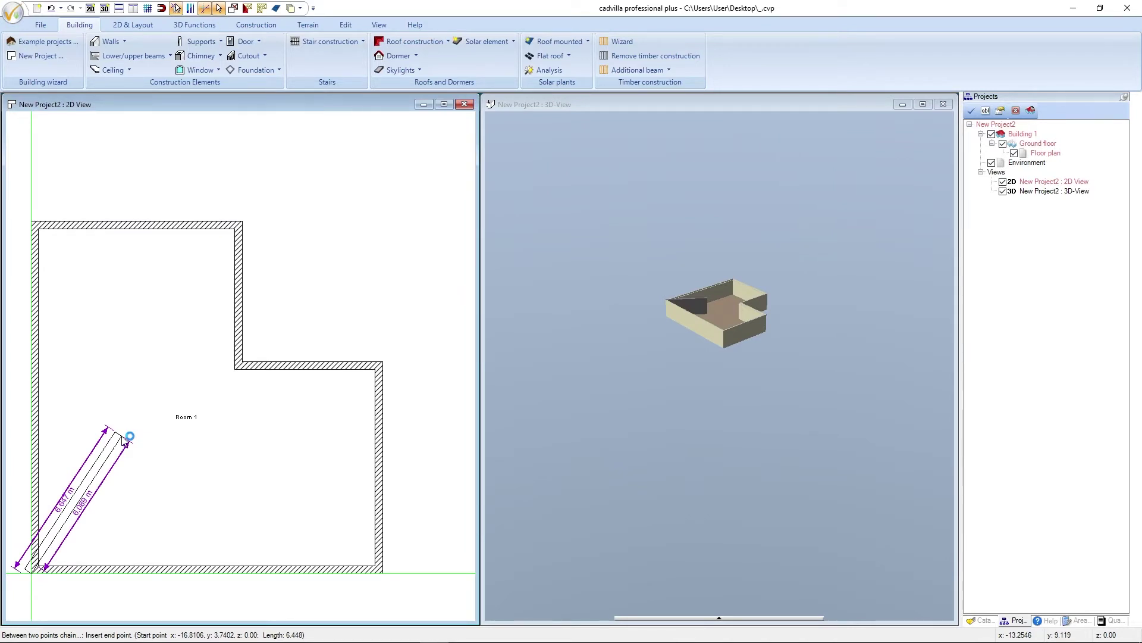
key(Escape)
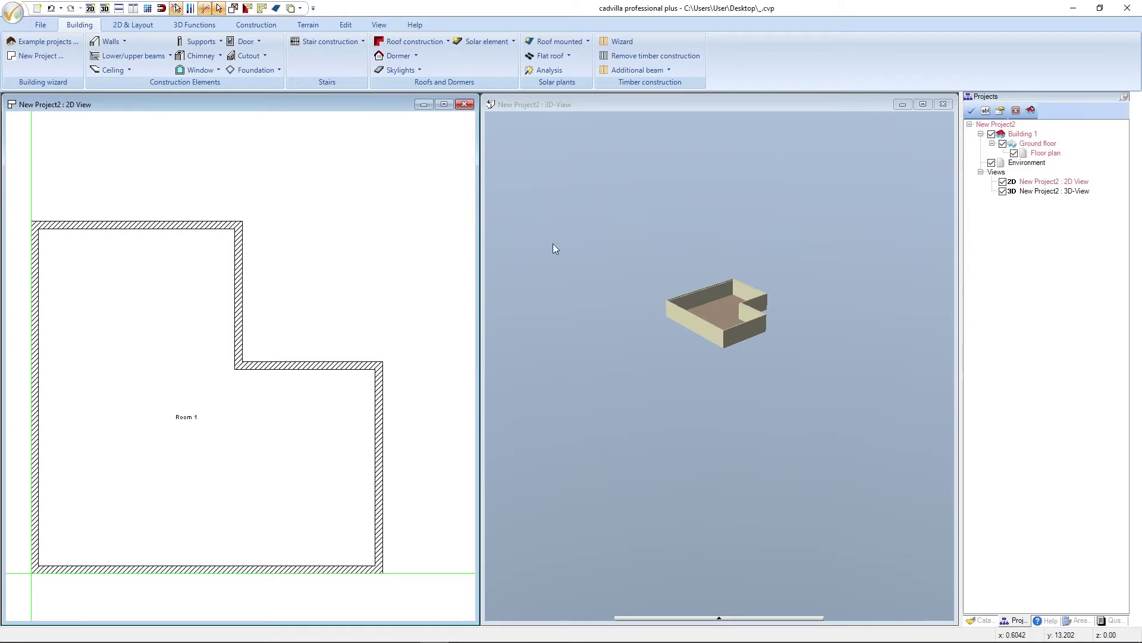
Fit the whole building in the 3D view and return to the 2D view.
click(634, 101)
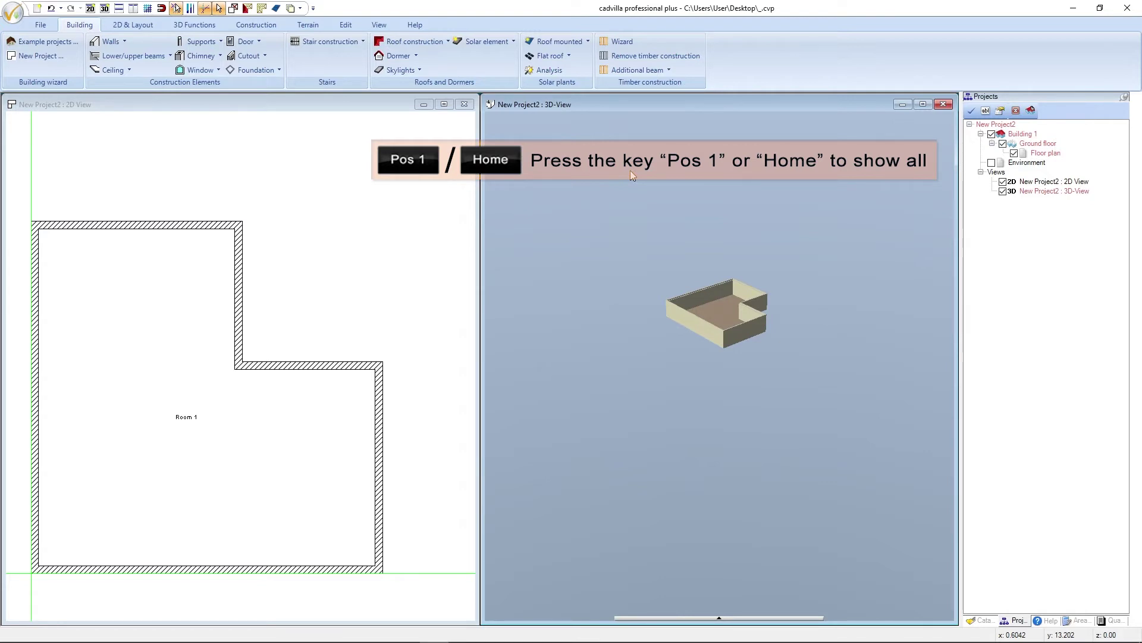
key(Home)
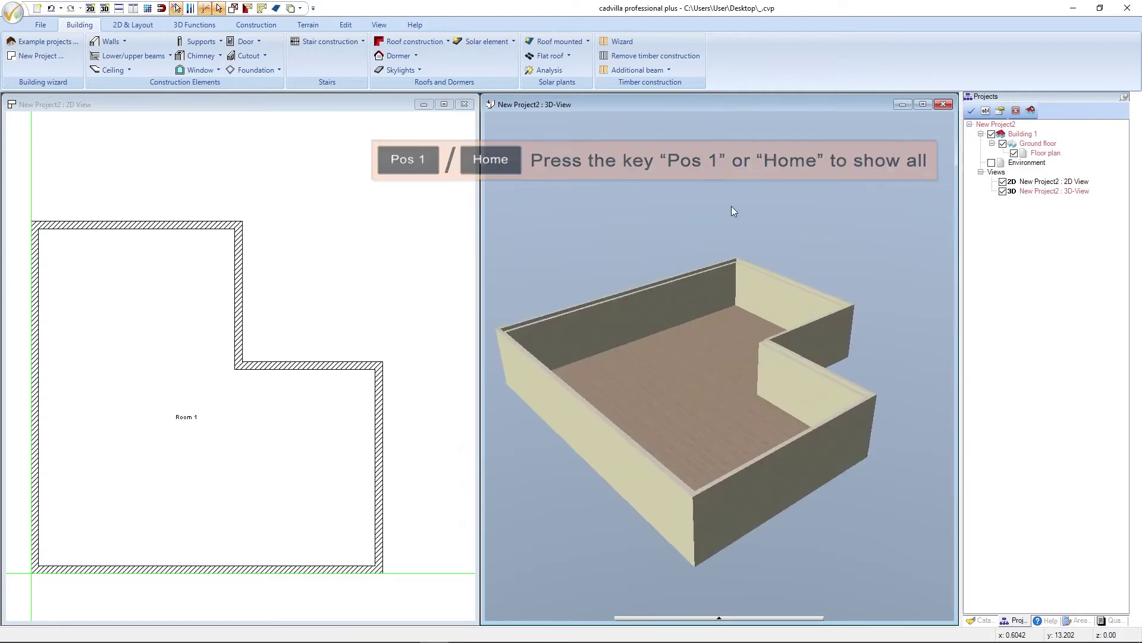
click(360, 110)
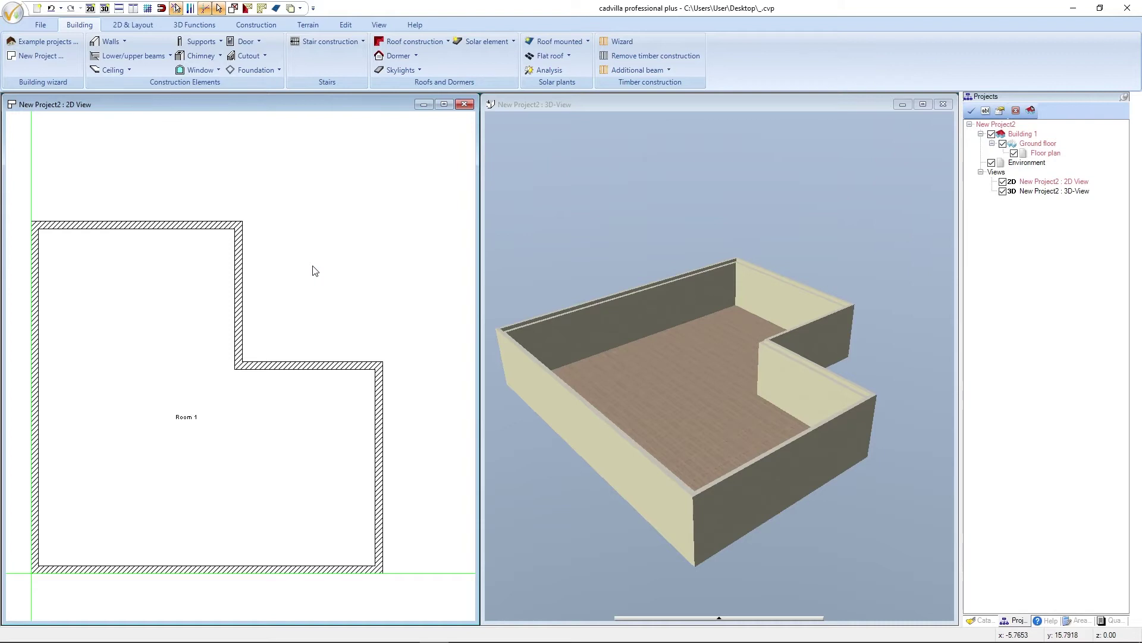
Add the floor area to Room 1's labelling with the prefix "FA=".
click(189, 419)
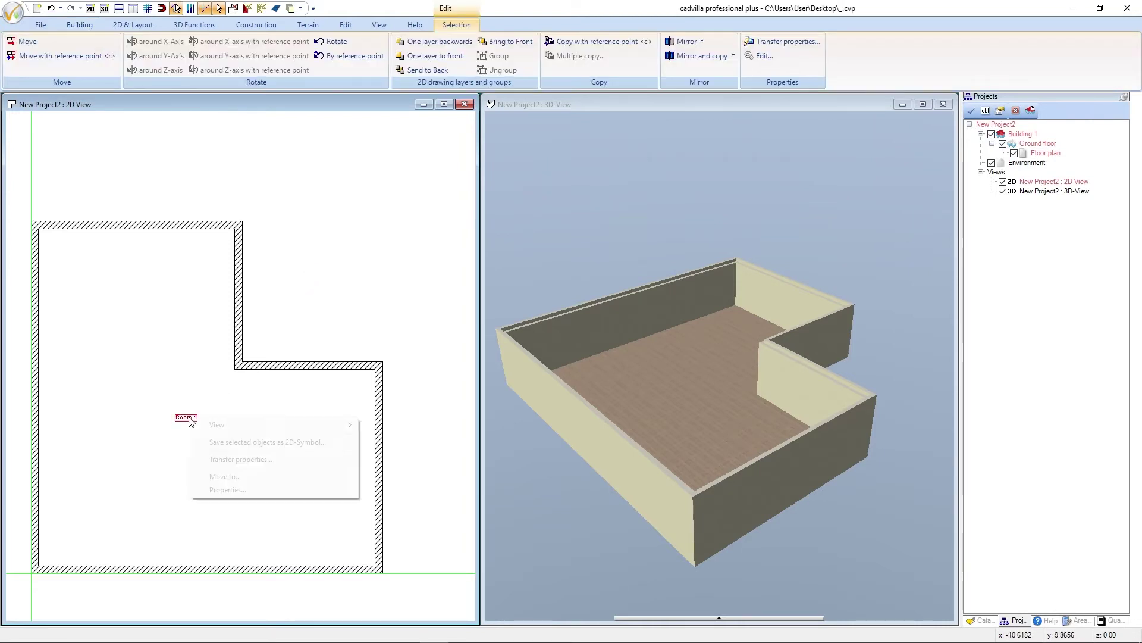
right_click(189, 418)
click(263, 490)
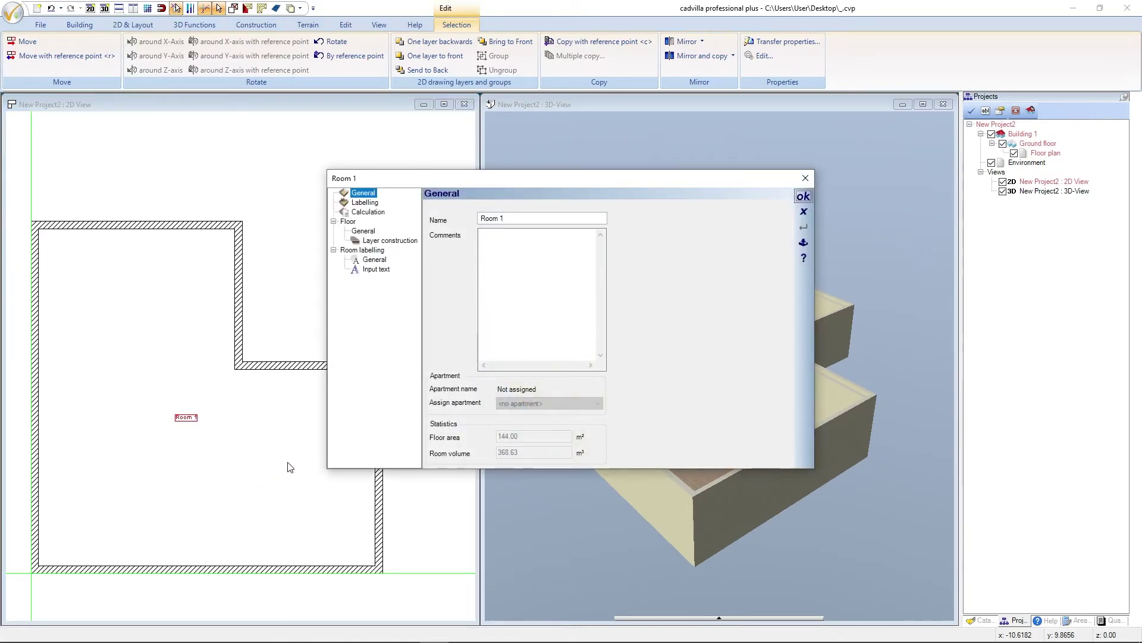
click(372, 204)
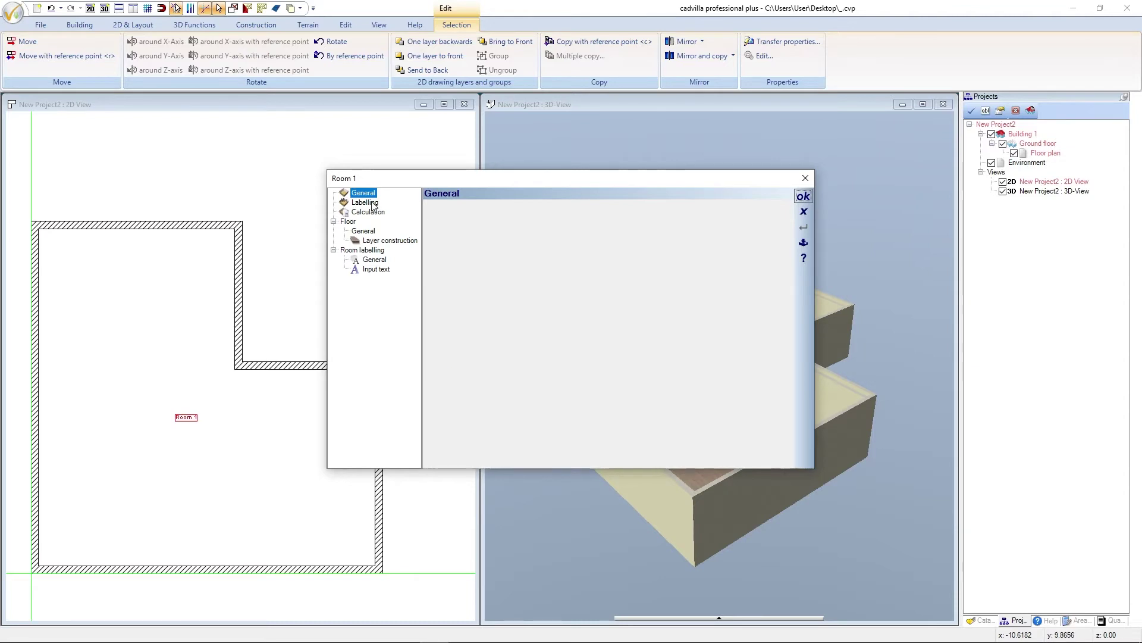
click(372, 204)
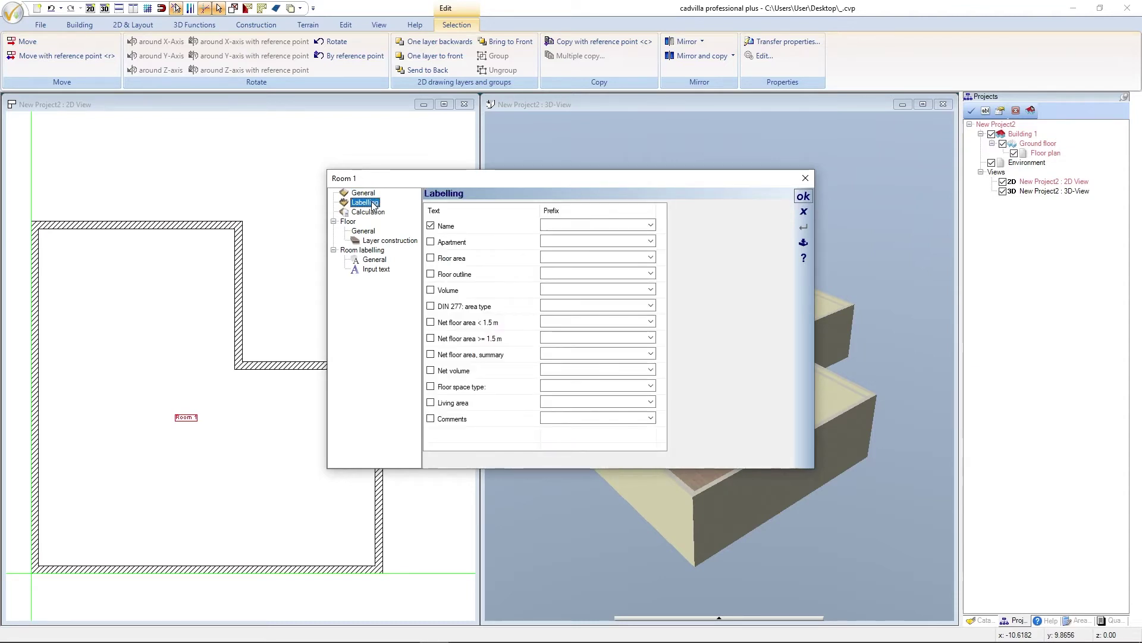
click(431, 258)
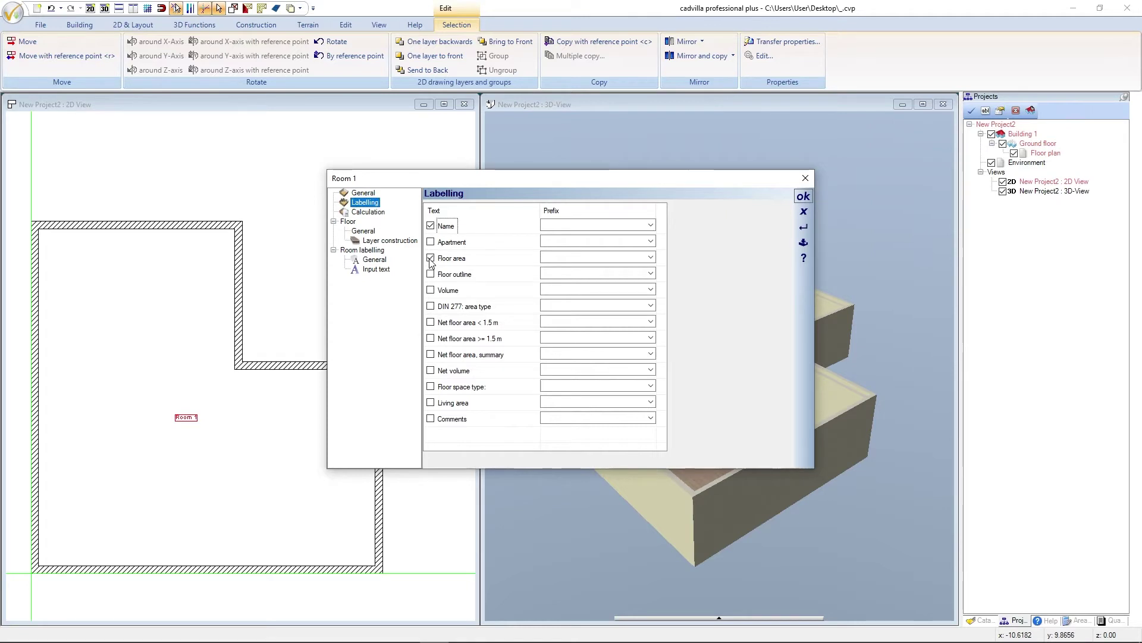
click(556, 256)
text(FA=)
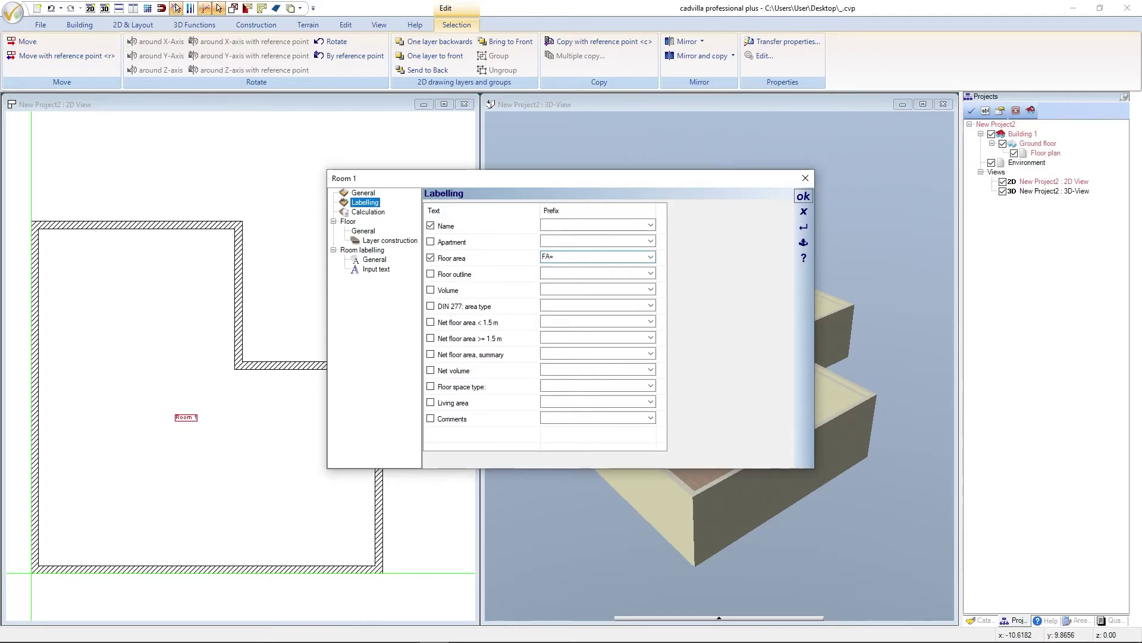
click(804, 196)
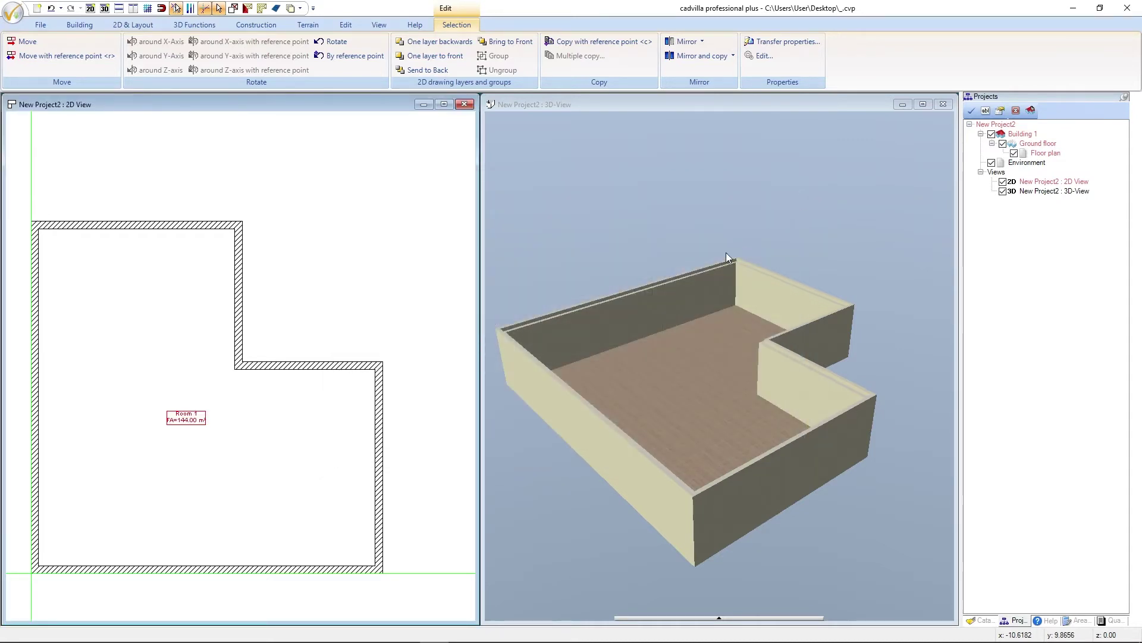
click(384, 259)
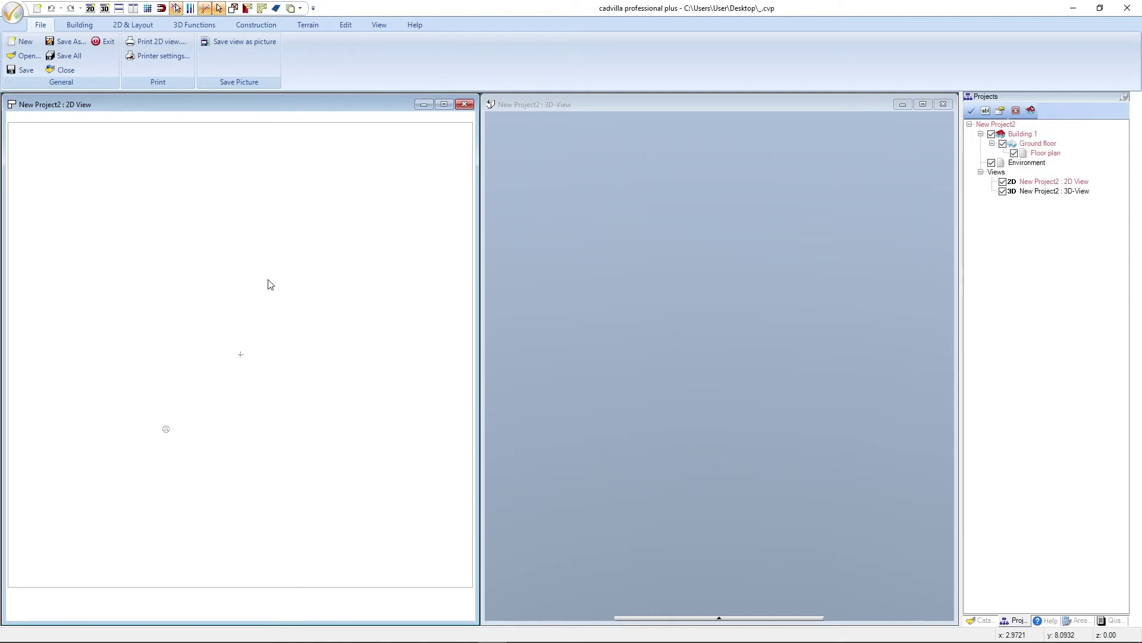
Insert a vertical guideline near the left side of the empty 2D plan and a horizontal guideline near its lower side.
key(g)
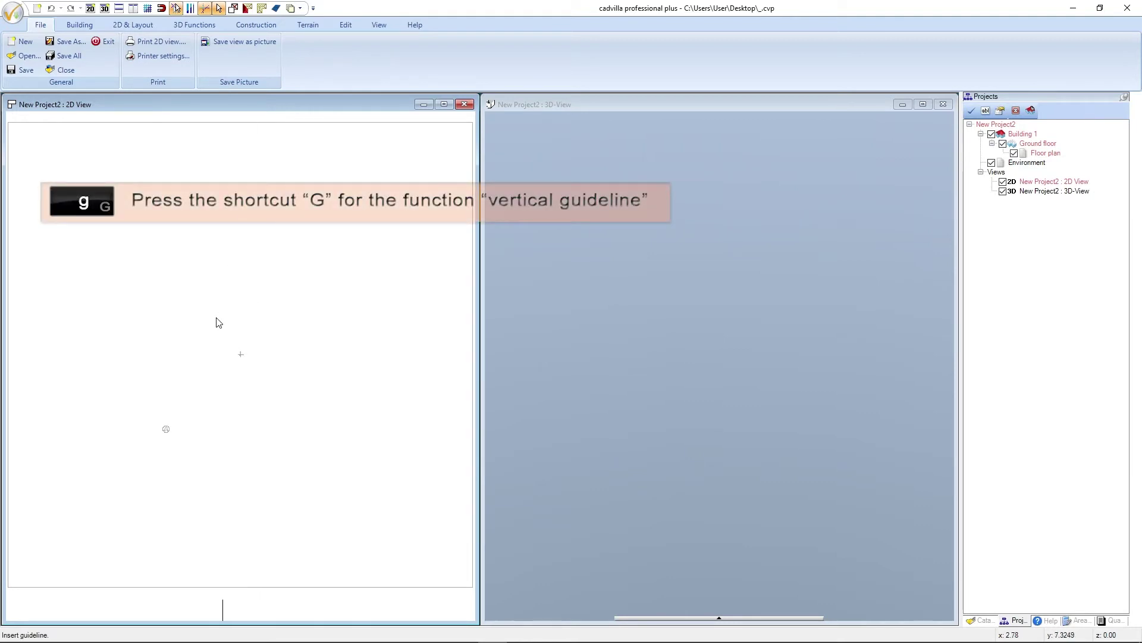
click(78, 331)
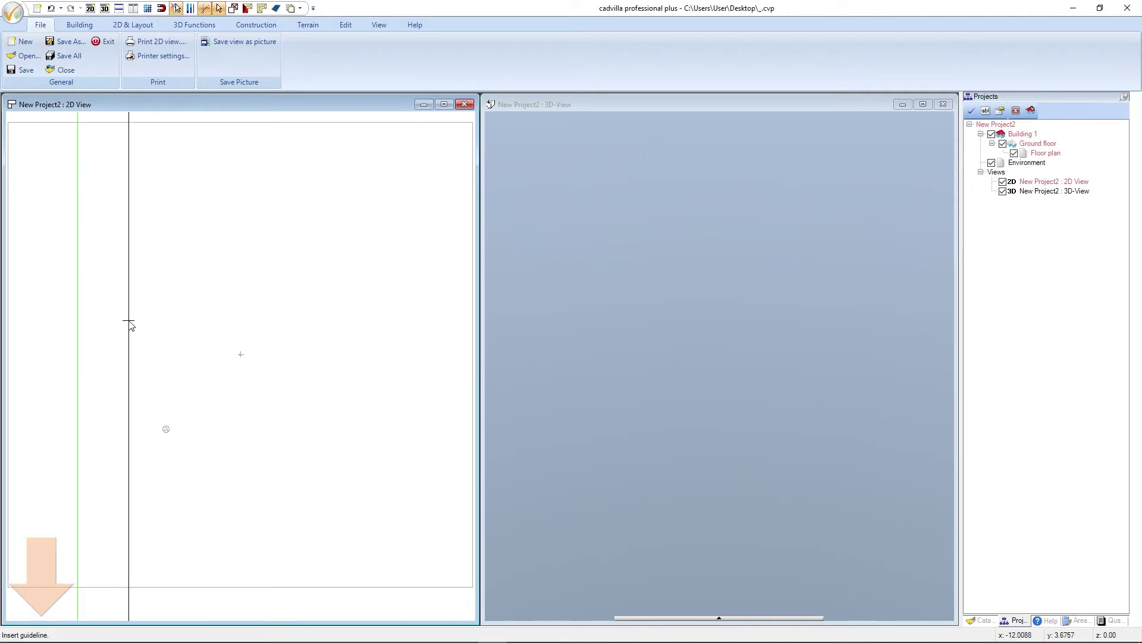
key(Escape)
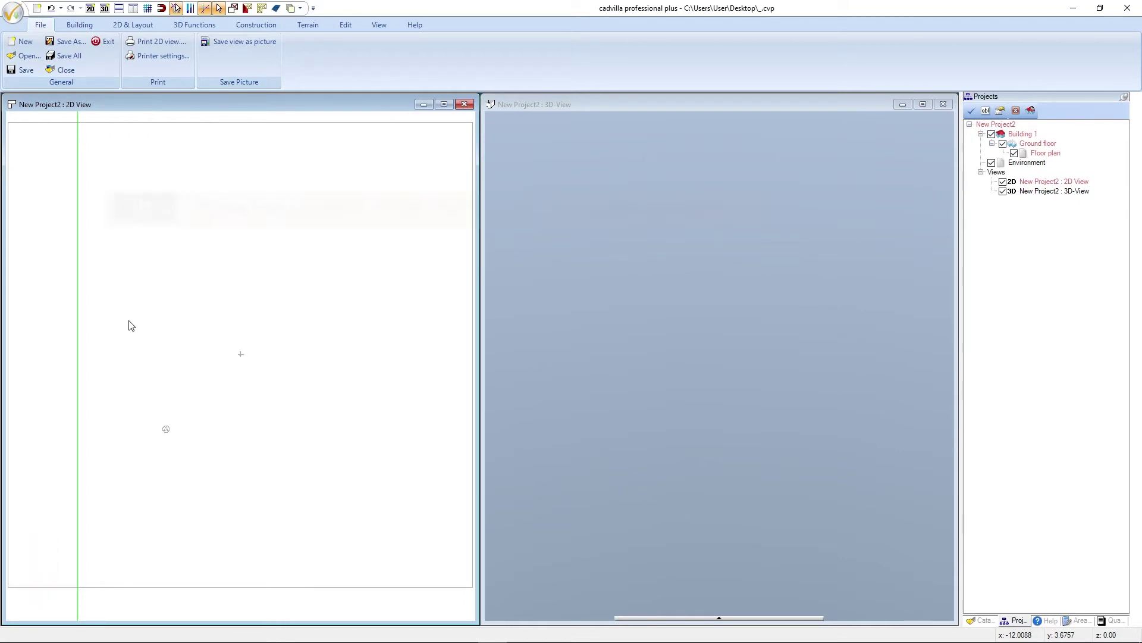
key(h)
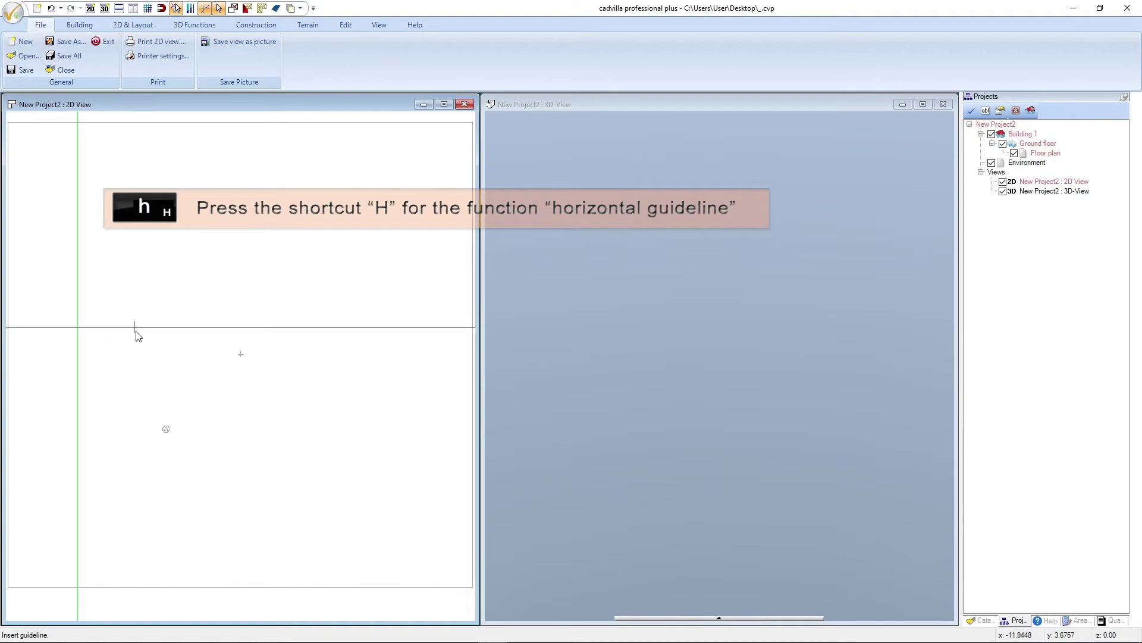
click(133, 536)
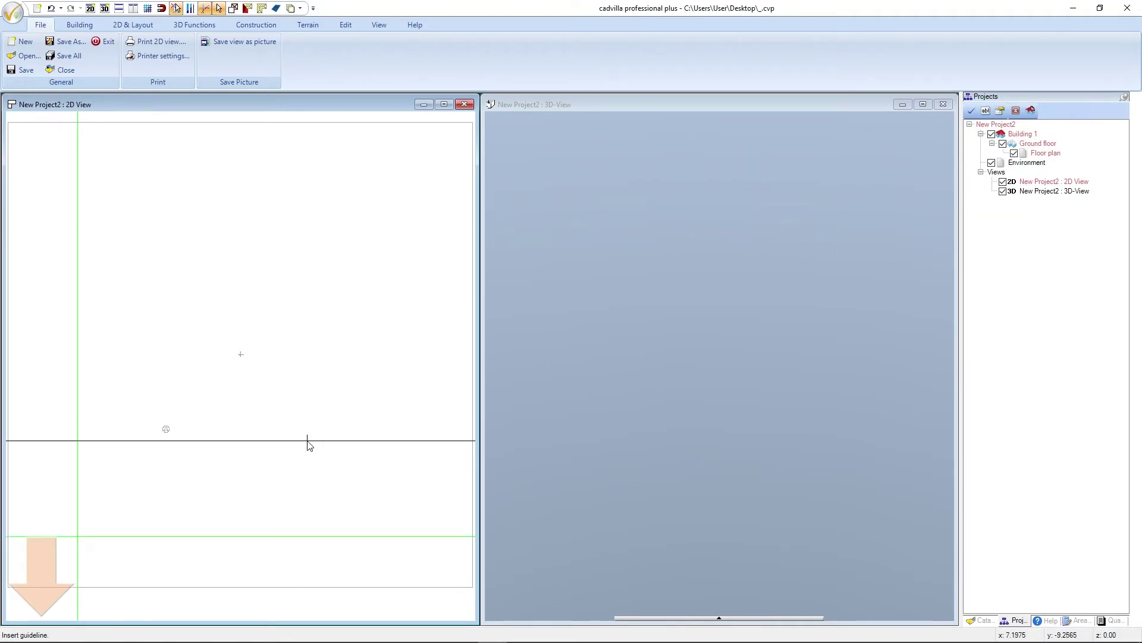
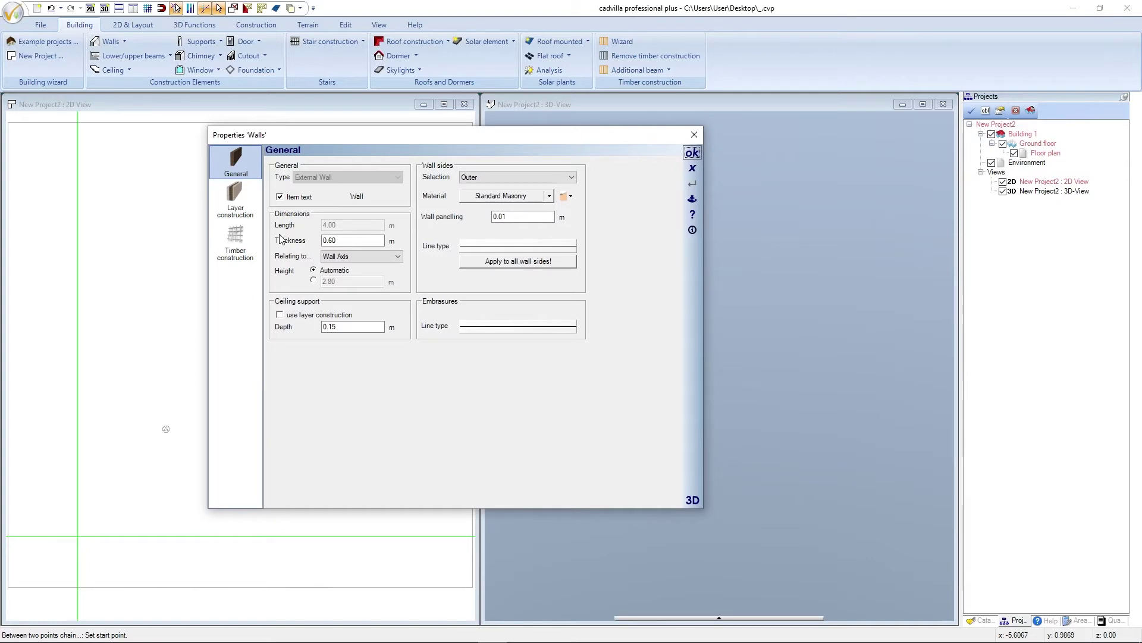
Set the external wall's thickness to 0.30 m and open its layer construction.
double_click(340, 239)
text(0)
key(Tab)
click(240, 202)
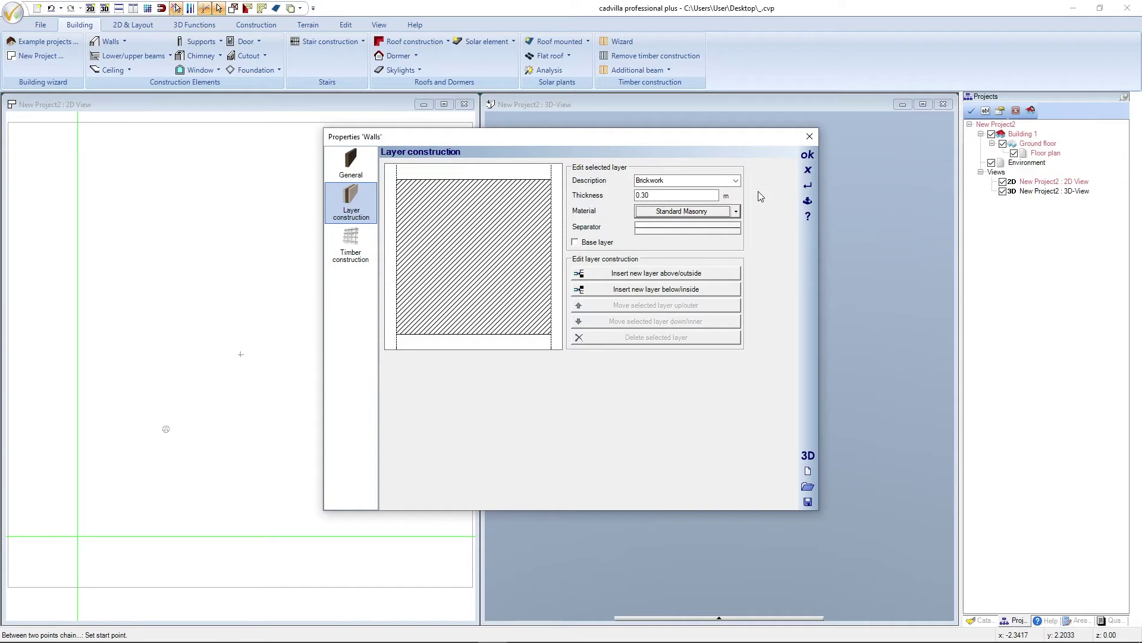
Insert a new layer on the inside of the brickwork, then describe the outer layer as Insulation with a thickness of 0.06 m.
click(721, 296)
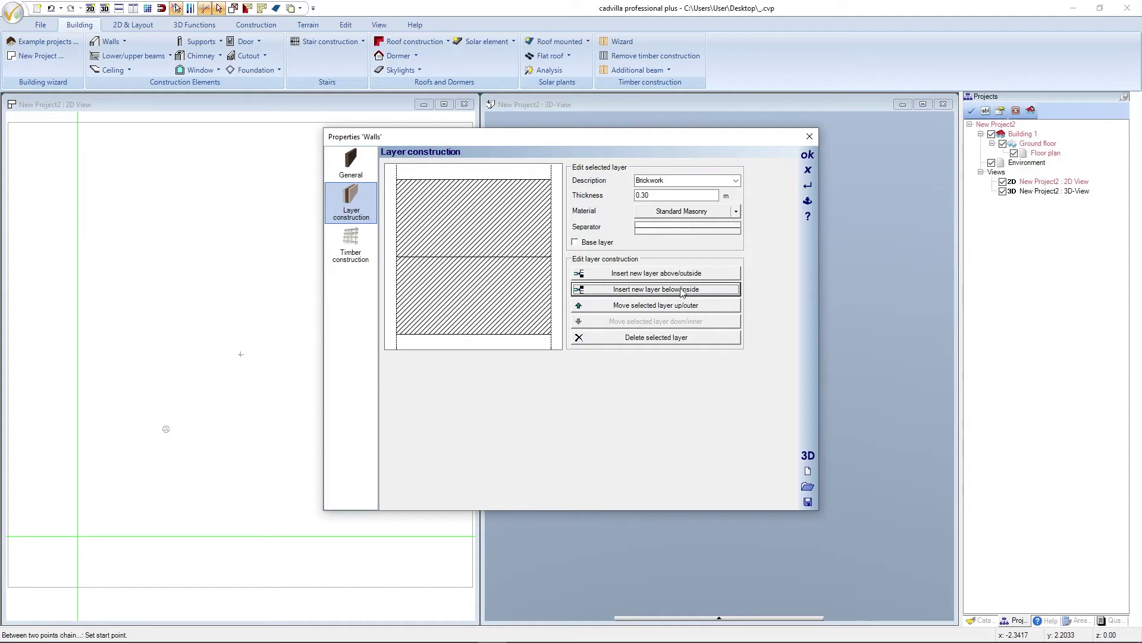
click(531, 222)
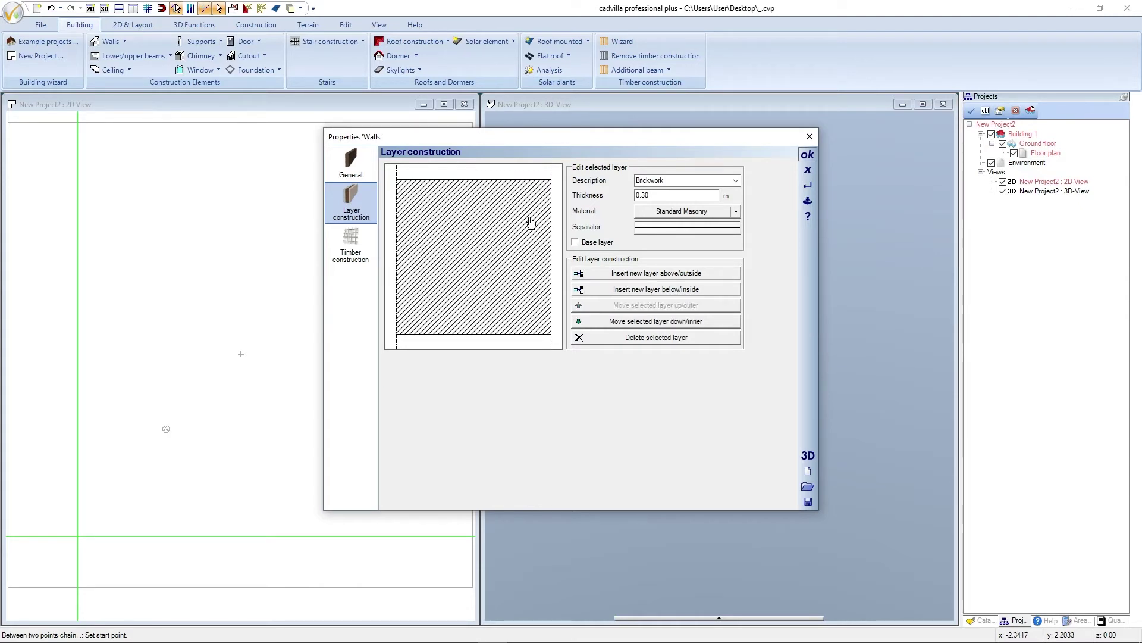
click(636, 182)
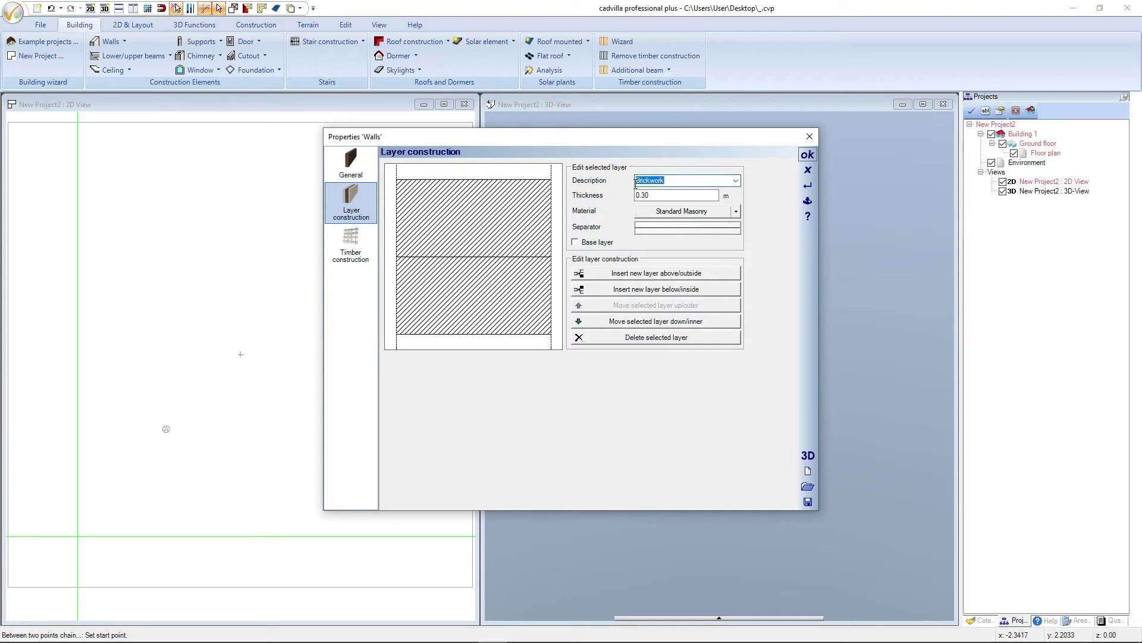
text(Insulation)
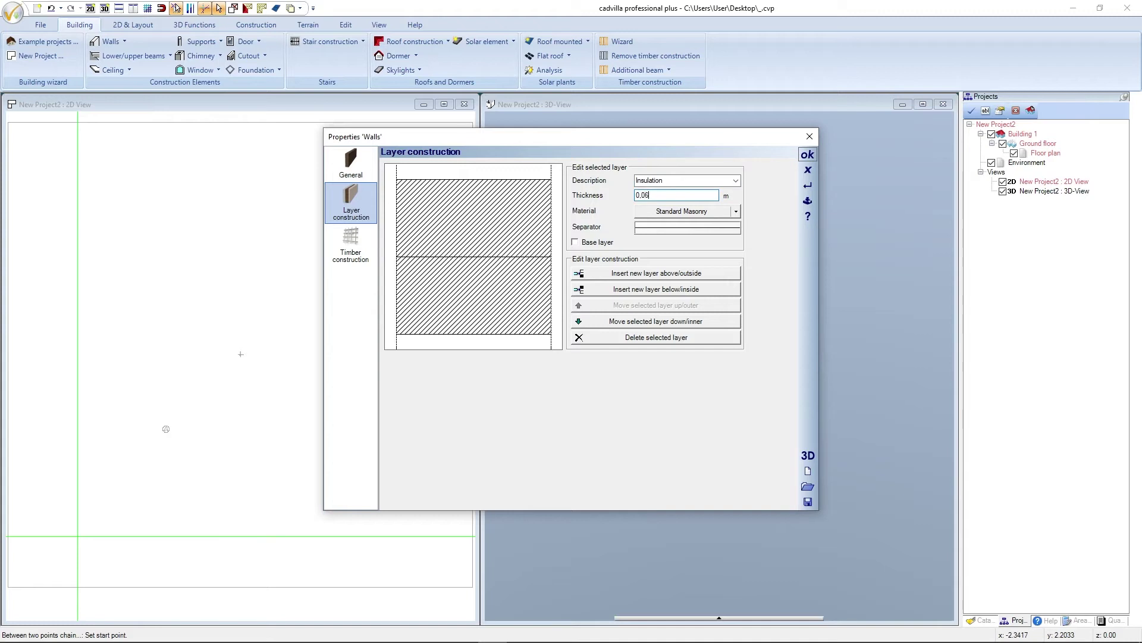
key(Tab)
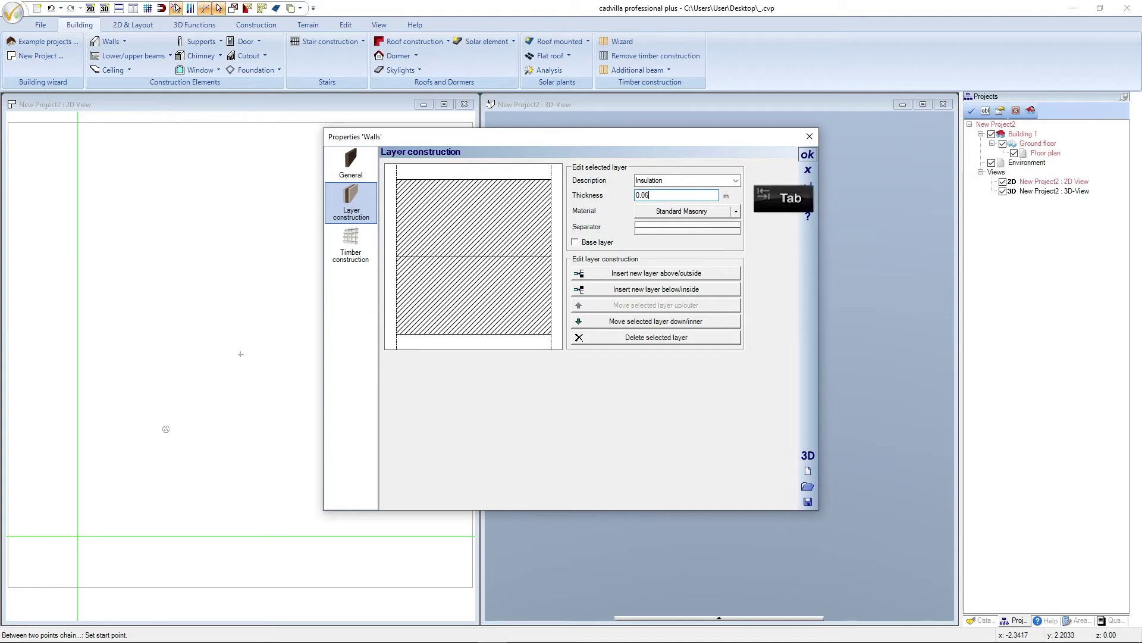
click(605, 208)
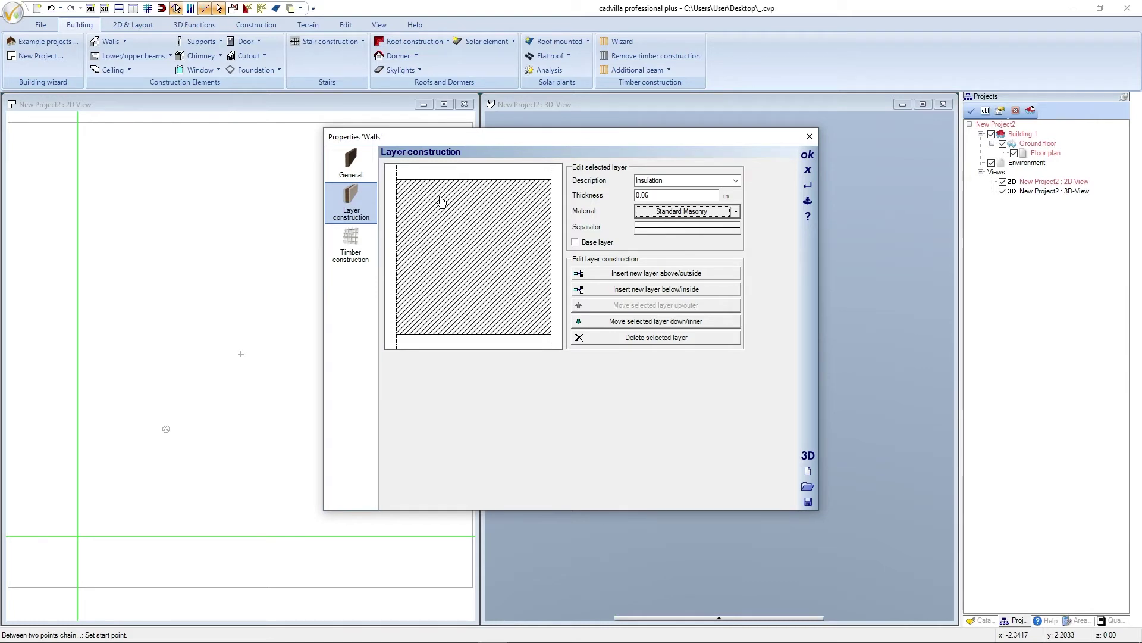
Describe the inner wall layer as Concrete and set its thickness to 0.24 m.
click(464, 232)
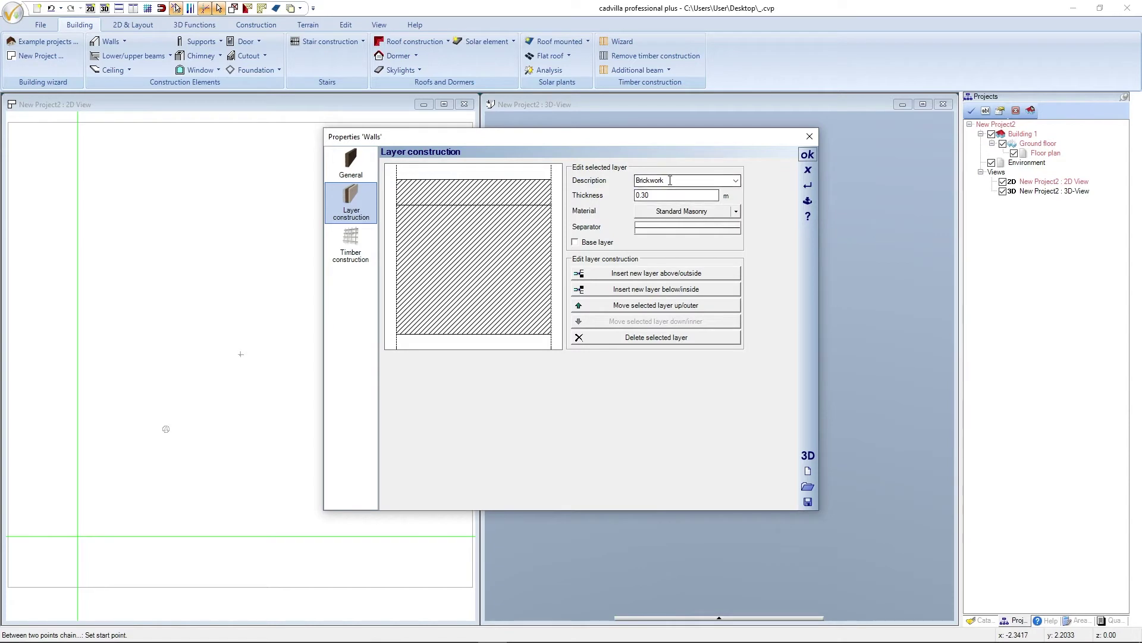
drag(678, 180, 623, 180)
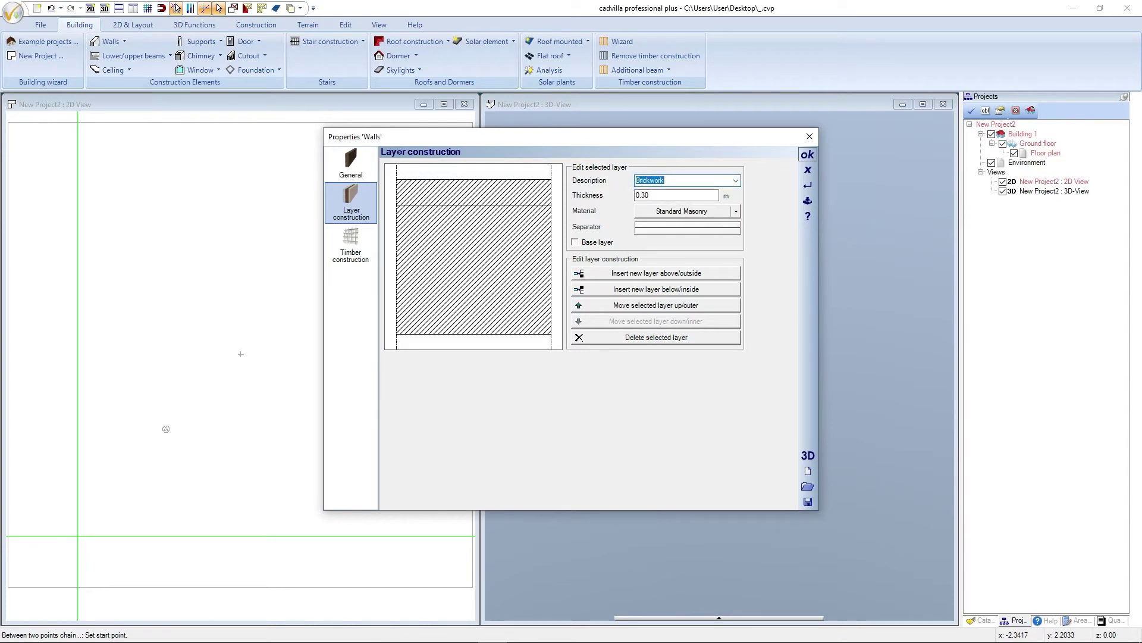
text(Concrete)
key(Tab)
text(0.)
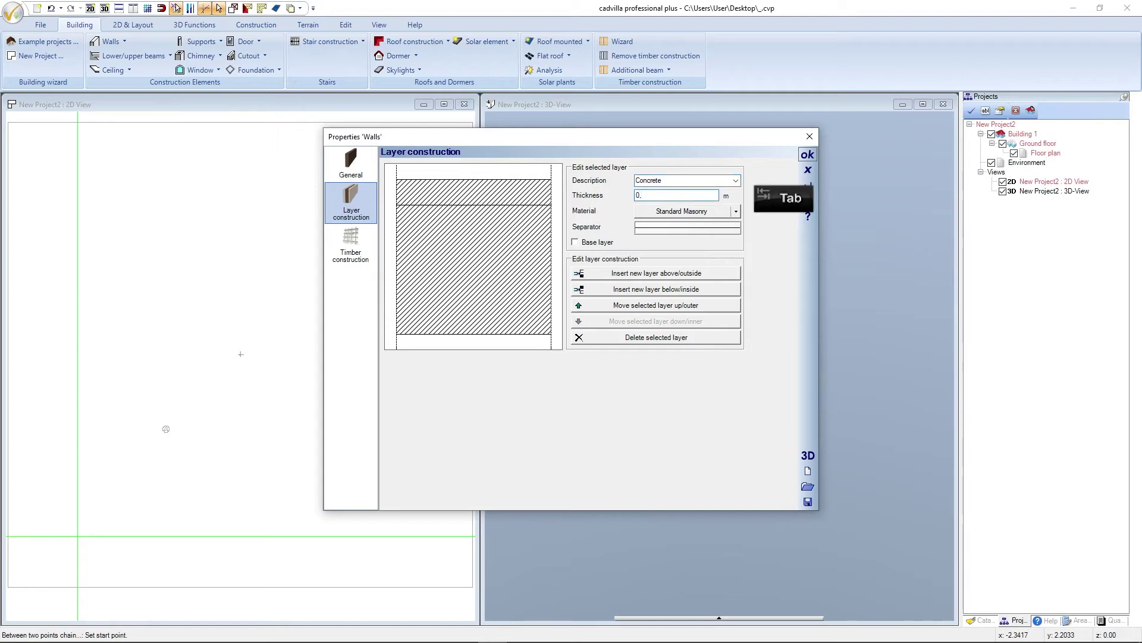
text(24)
key(Tab)
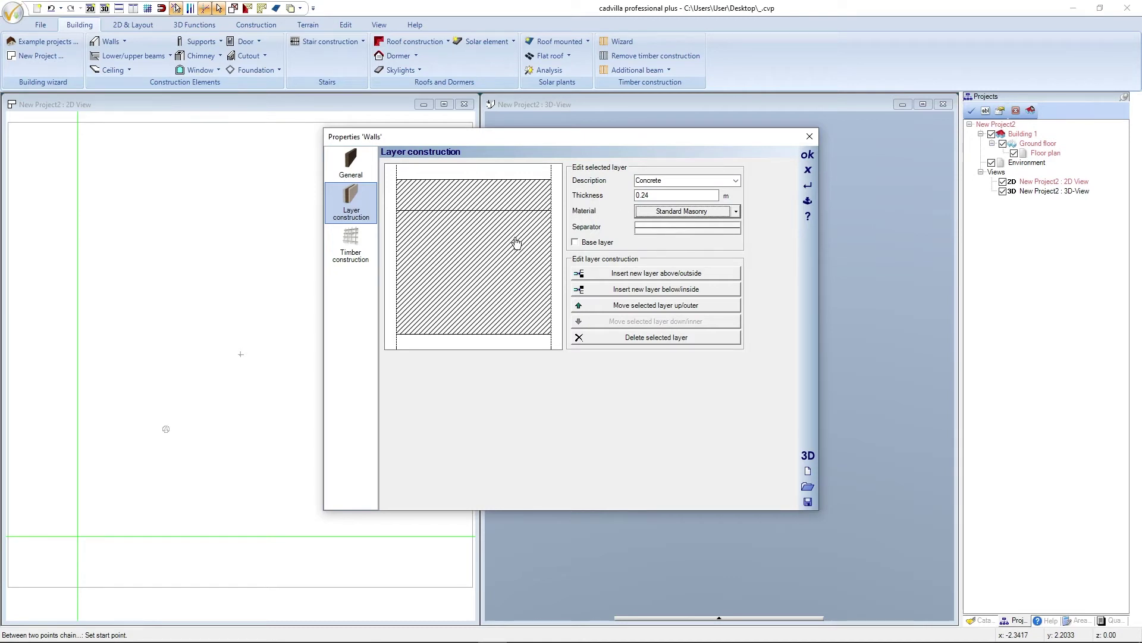
Give the insulation layer's material a monochrome 2D fill in light yellow (255, 255, 128).
click(509, 201)
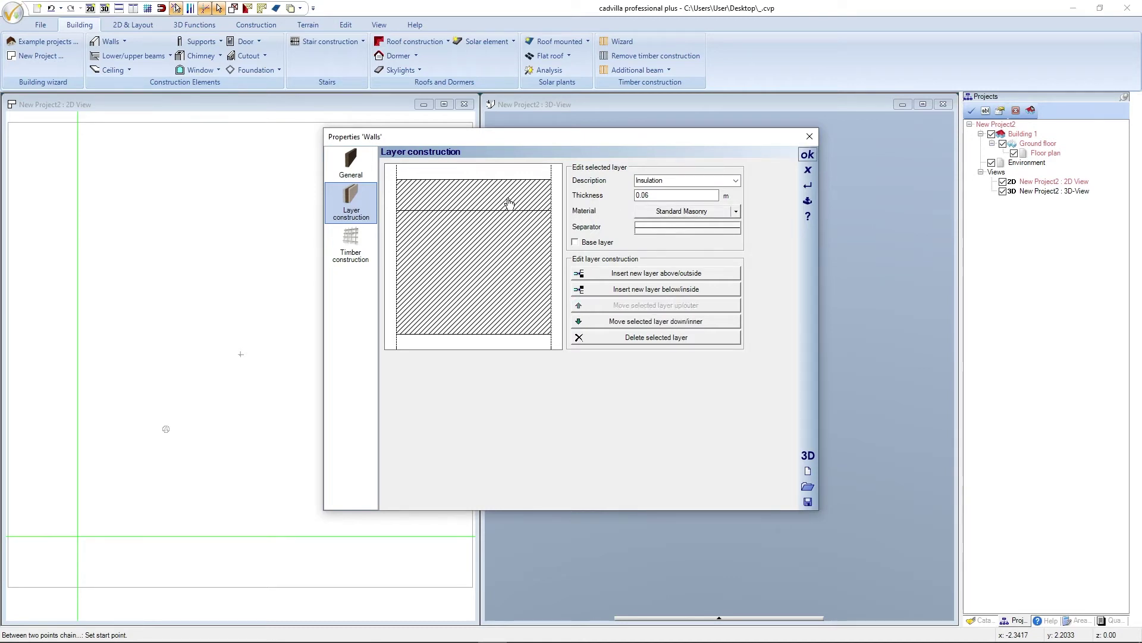
click(510, 230)
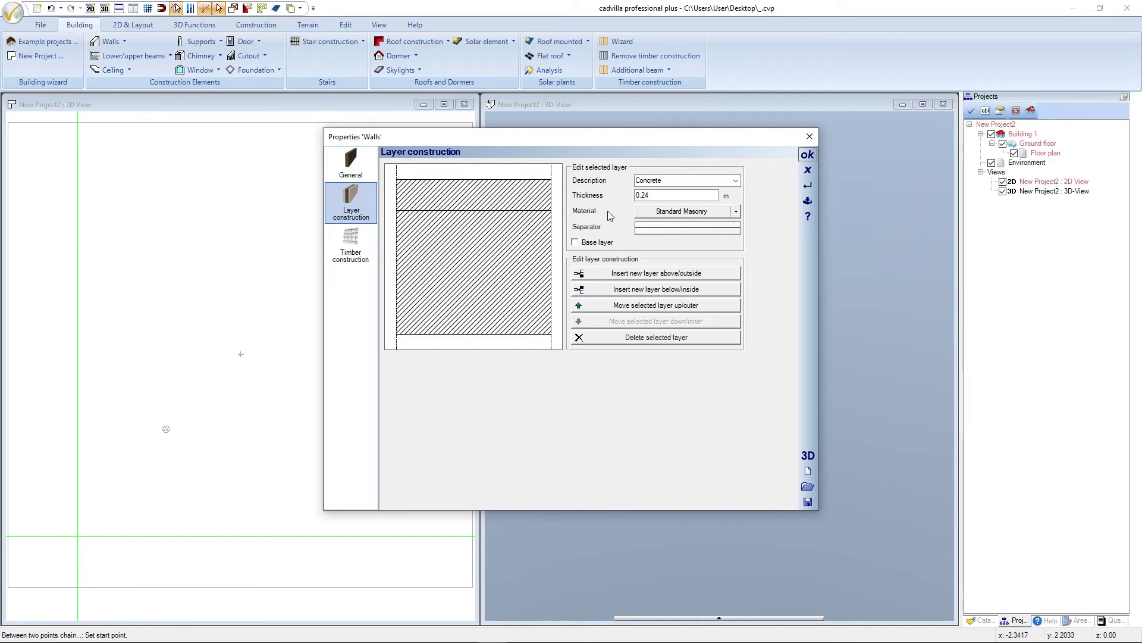
click(528, 199)
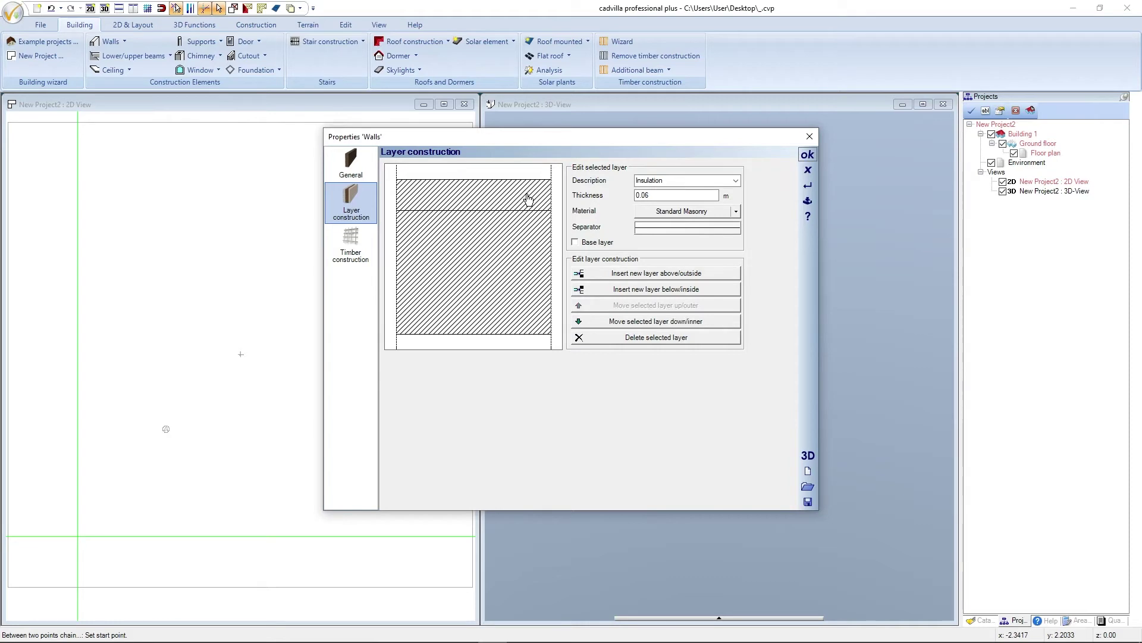
click(663, 213)
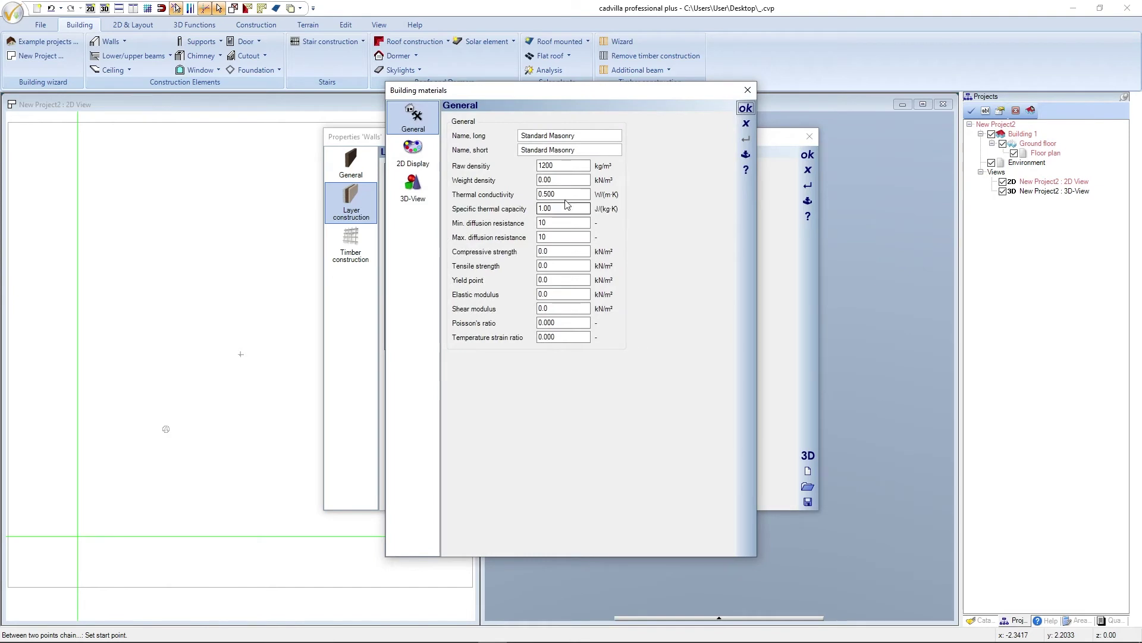
click(426, 156)
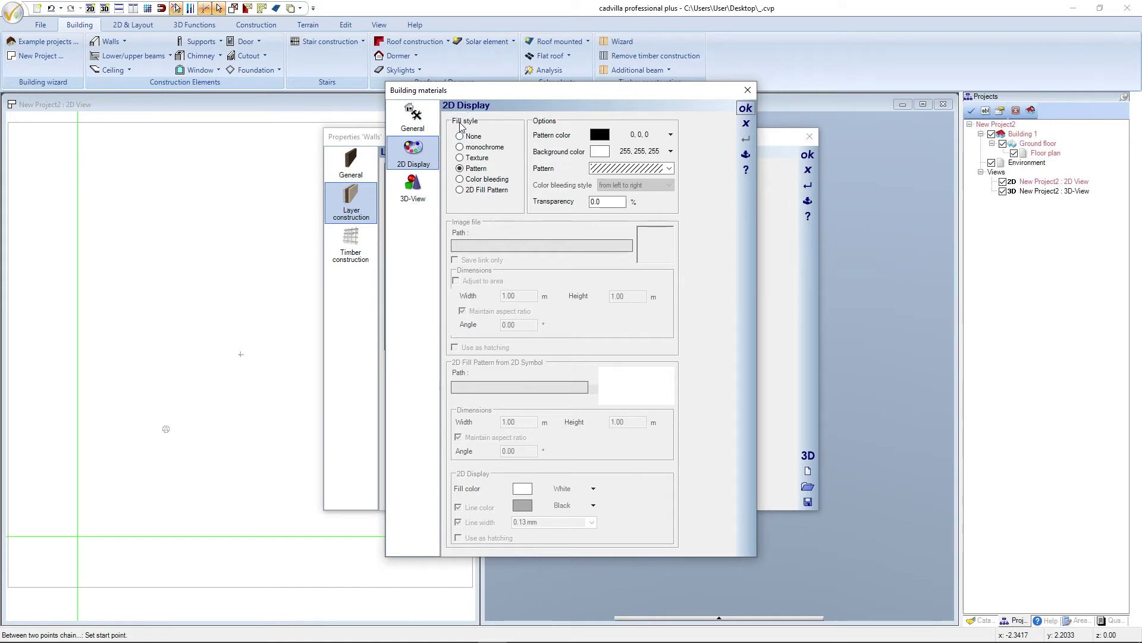
click(461, 147)
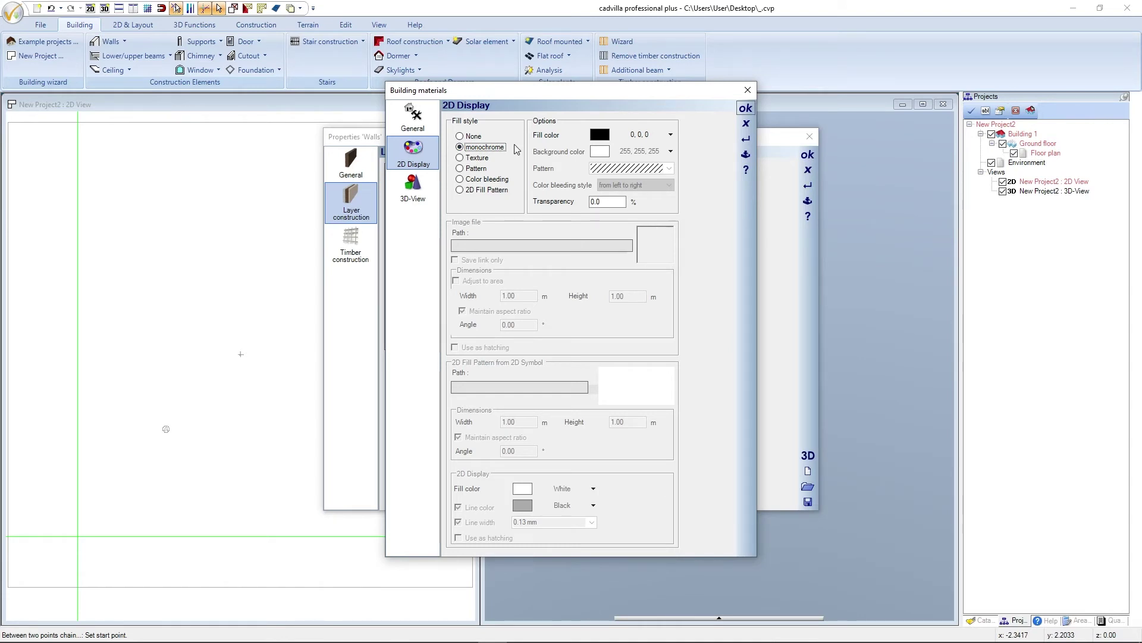
click(640, 136)
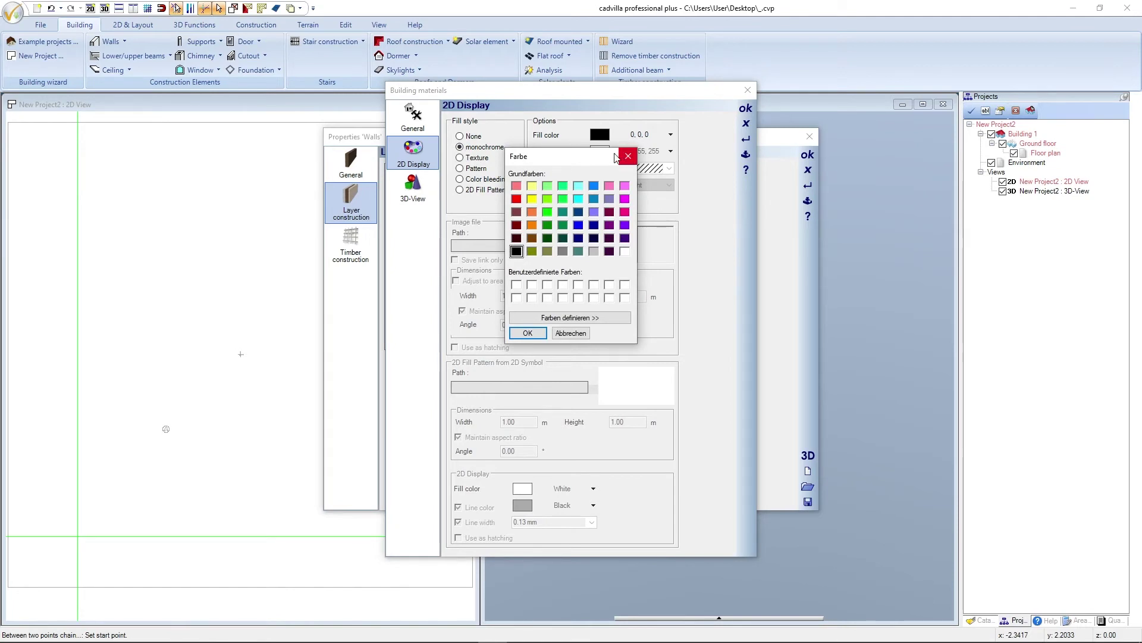
click(532, 187)
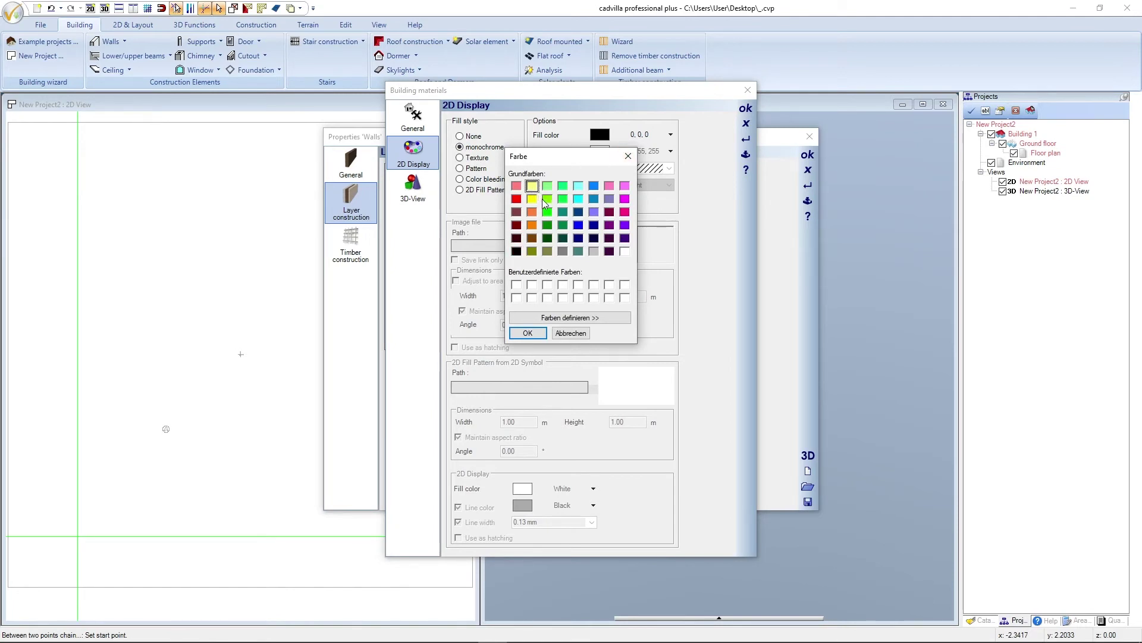
click(533, 331)
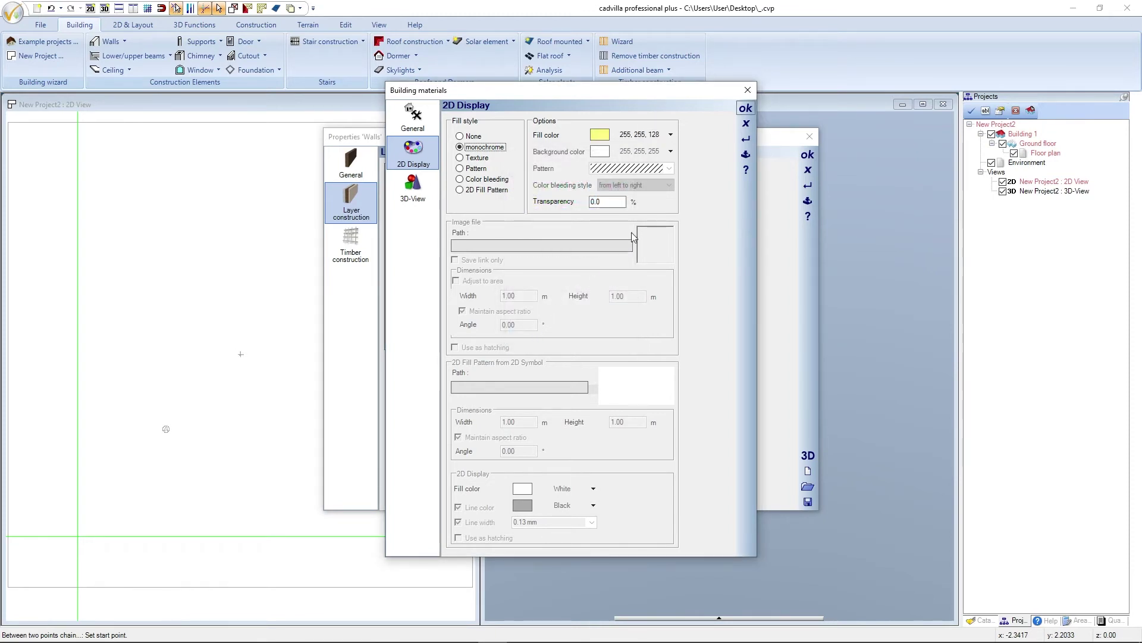
click(745, 108)
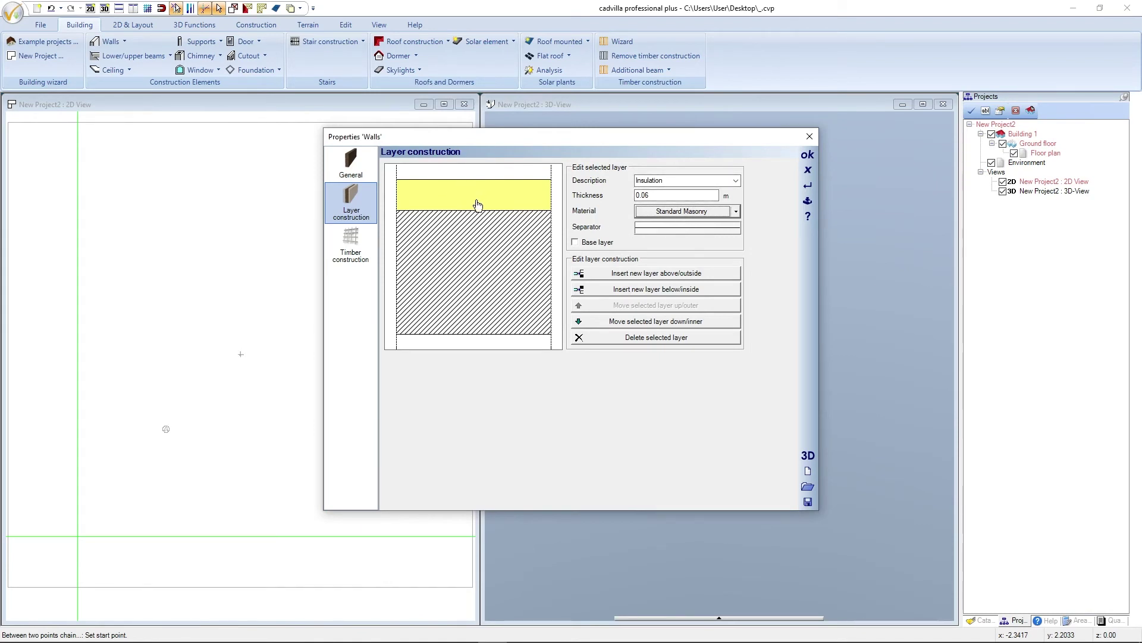
Give the concrete layer's material a monochrome 2D fill in Silver and accept the wall properties.
click(490, 258)
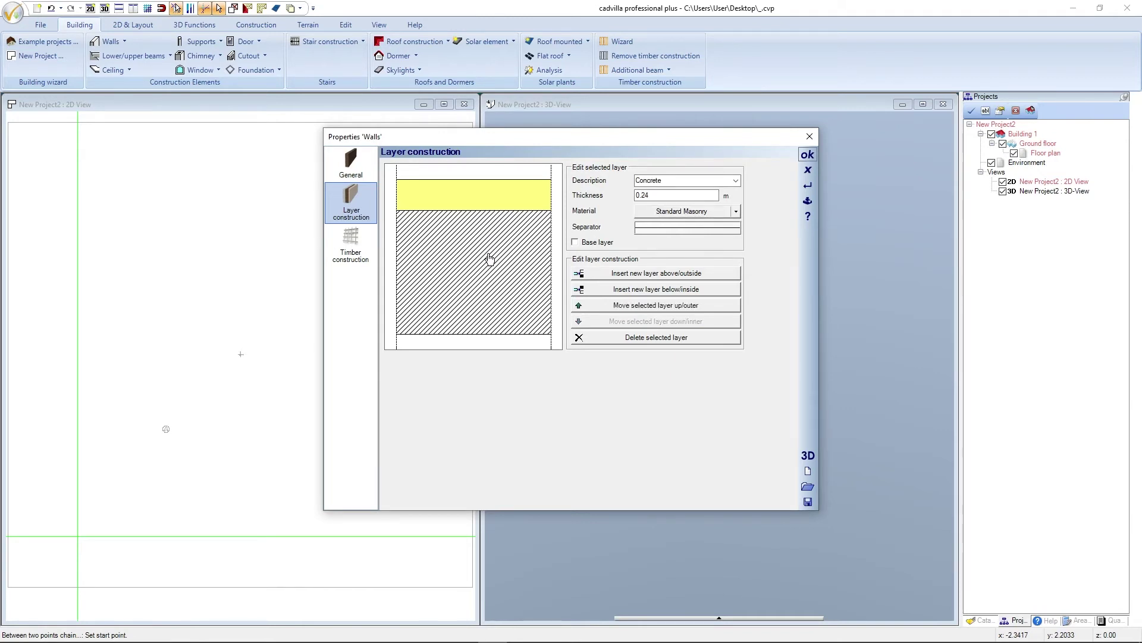
click(653, 213)
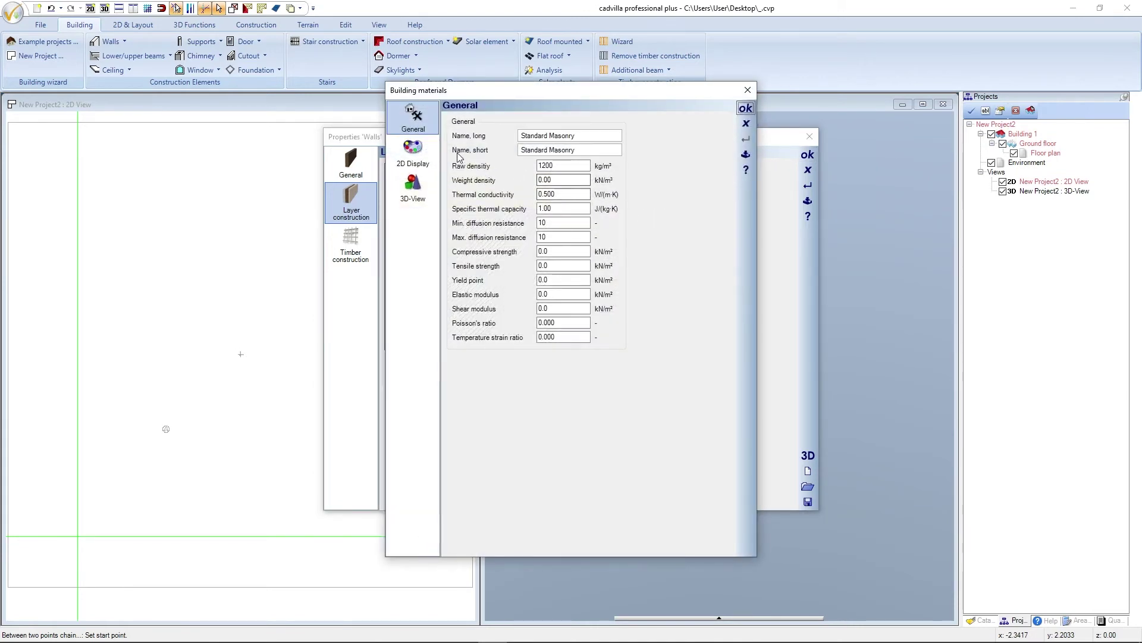
click(429, 153)
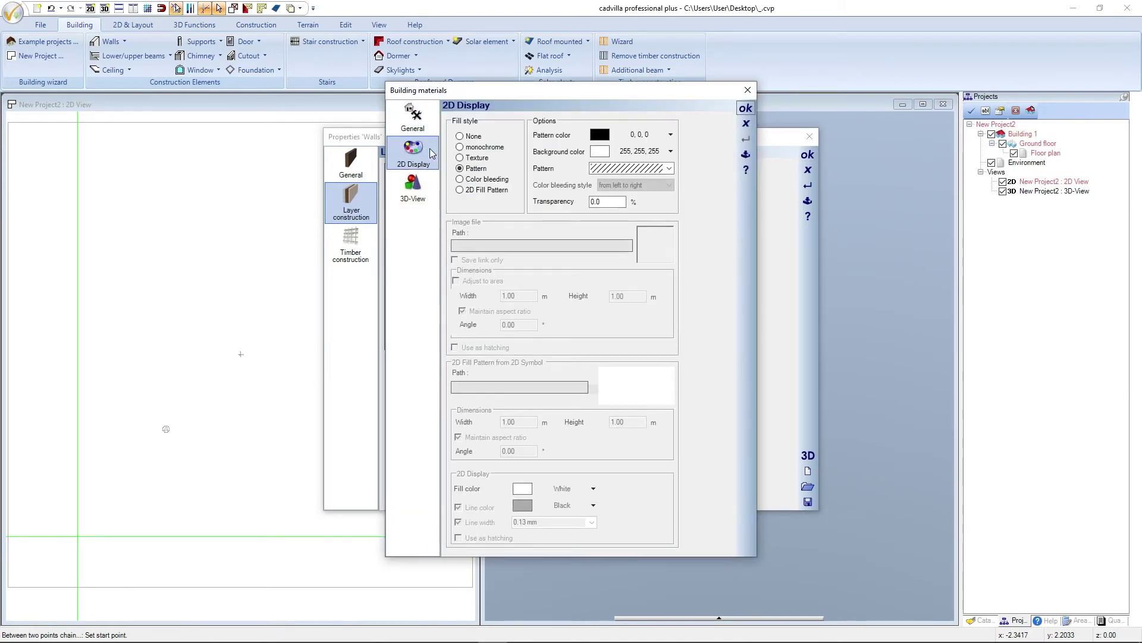
click(460, 148)
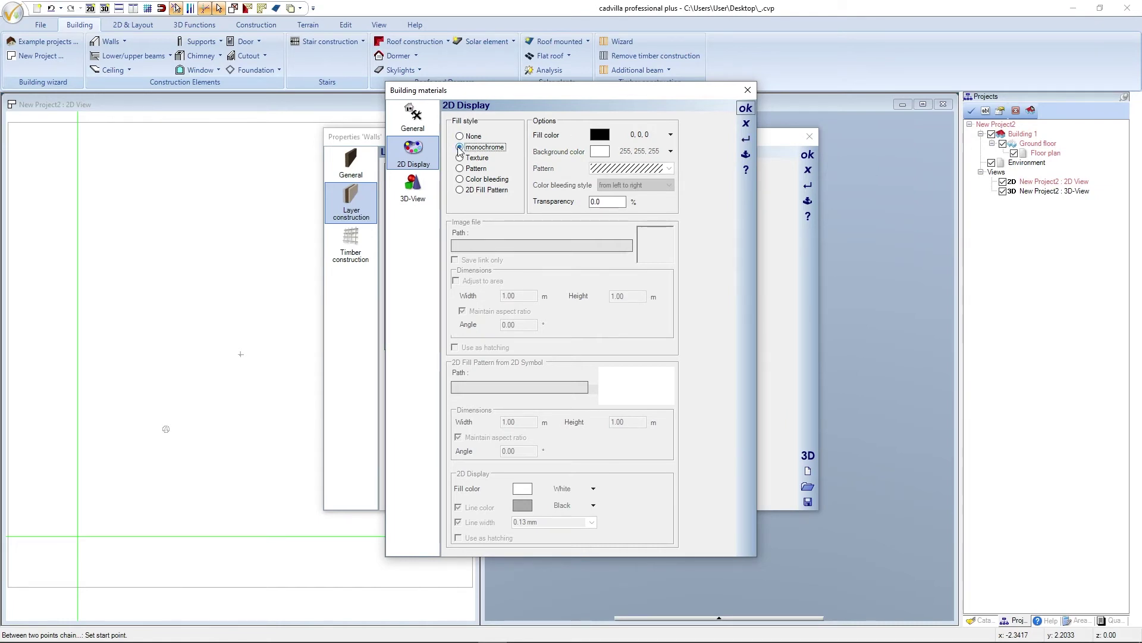
click(635, 134)
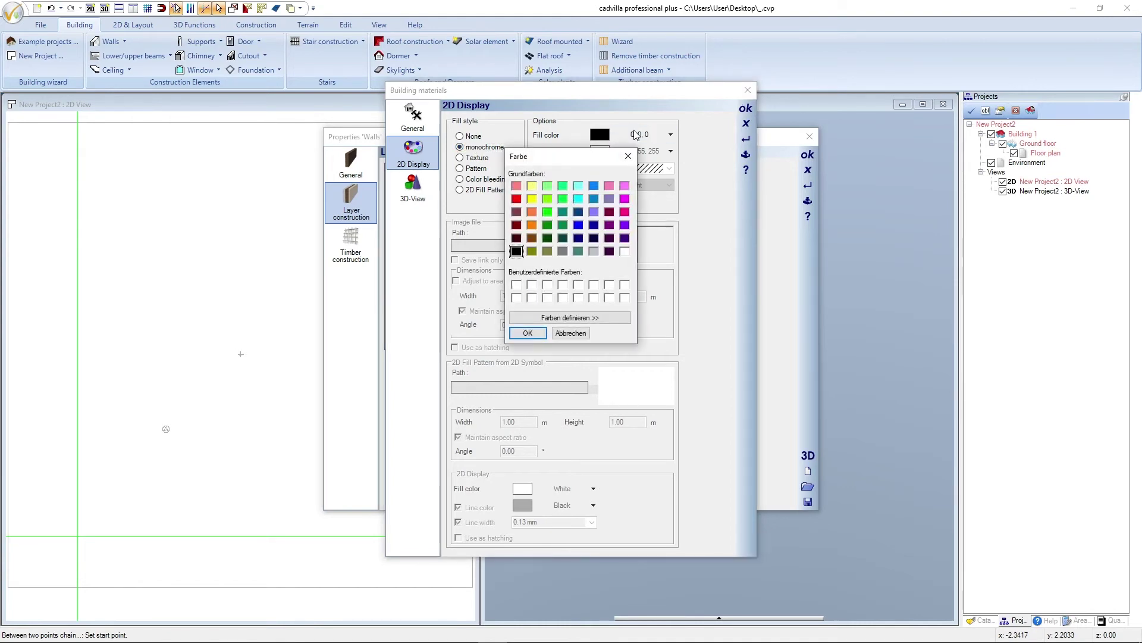
click(594, 251)
click(527, 333)
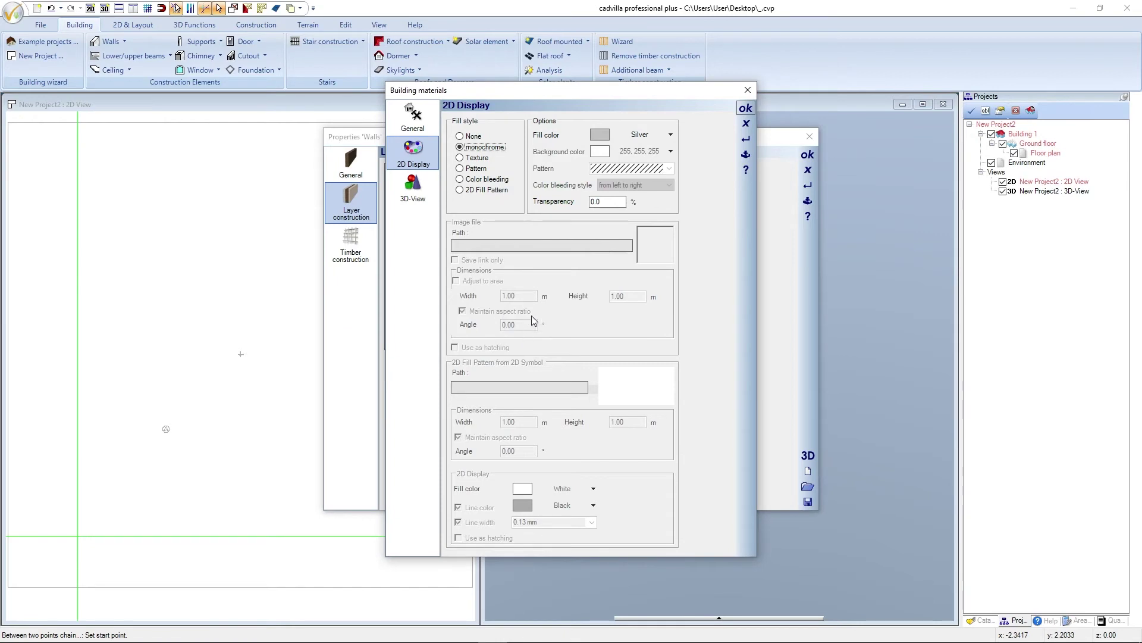
click(747, 110)
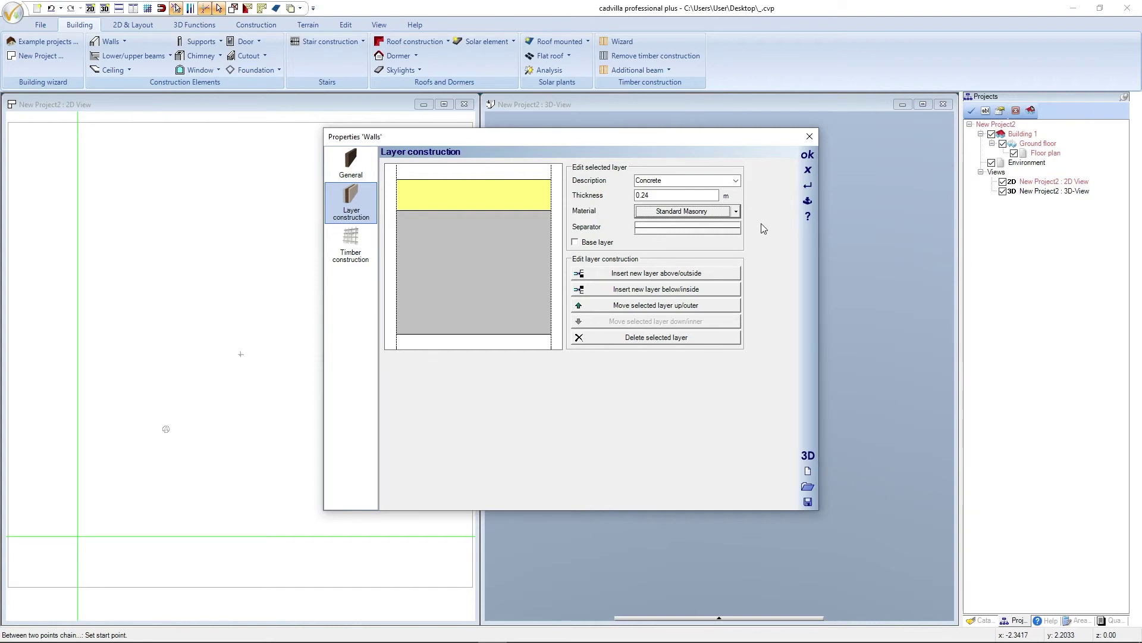
click(808, 155)
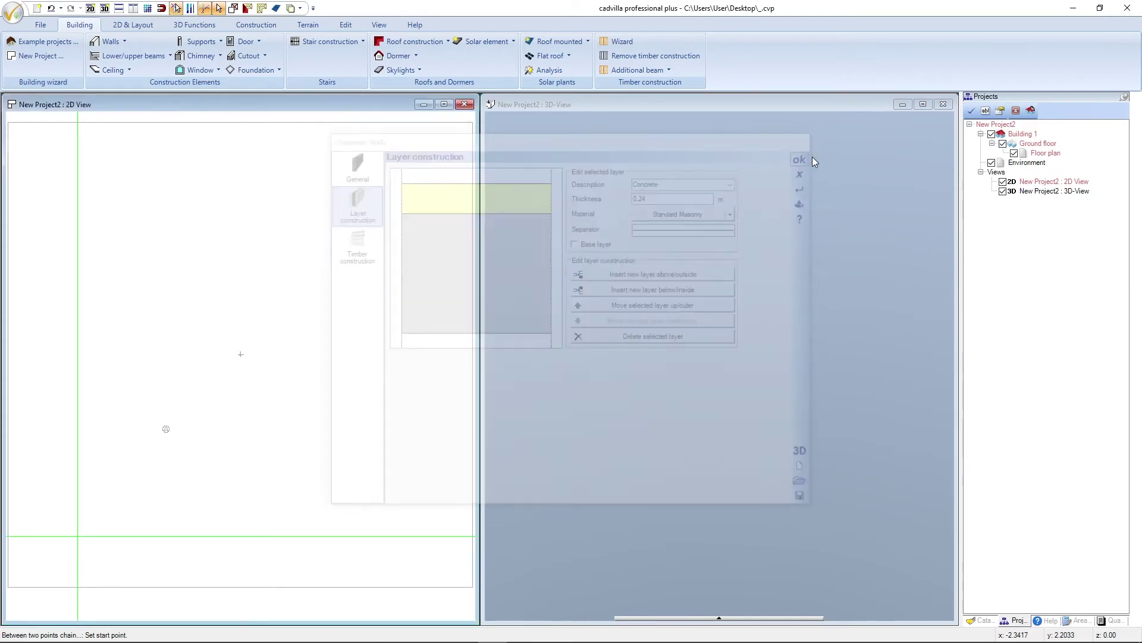
Start a wall at the guideline intersection along the horizontal guideline and switch its reference point so the wall lies above that guideline.
click(384, 344)
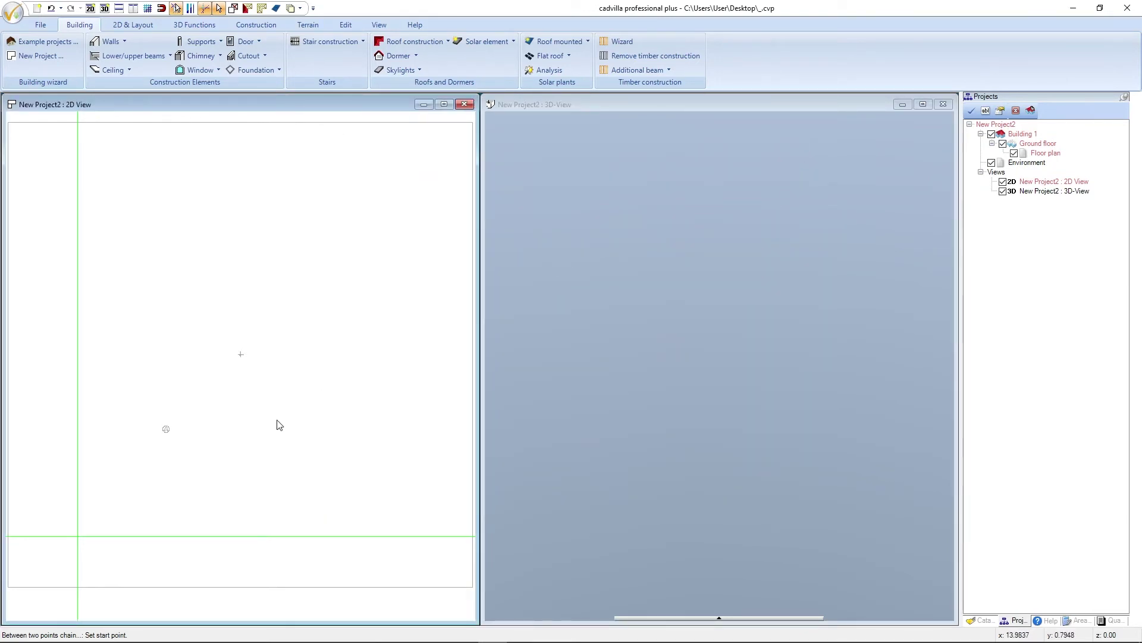
click(81, 537)
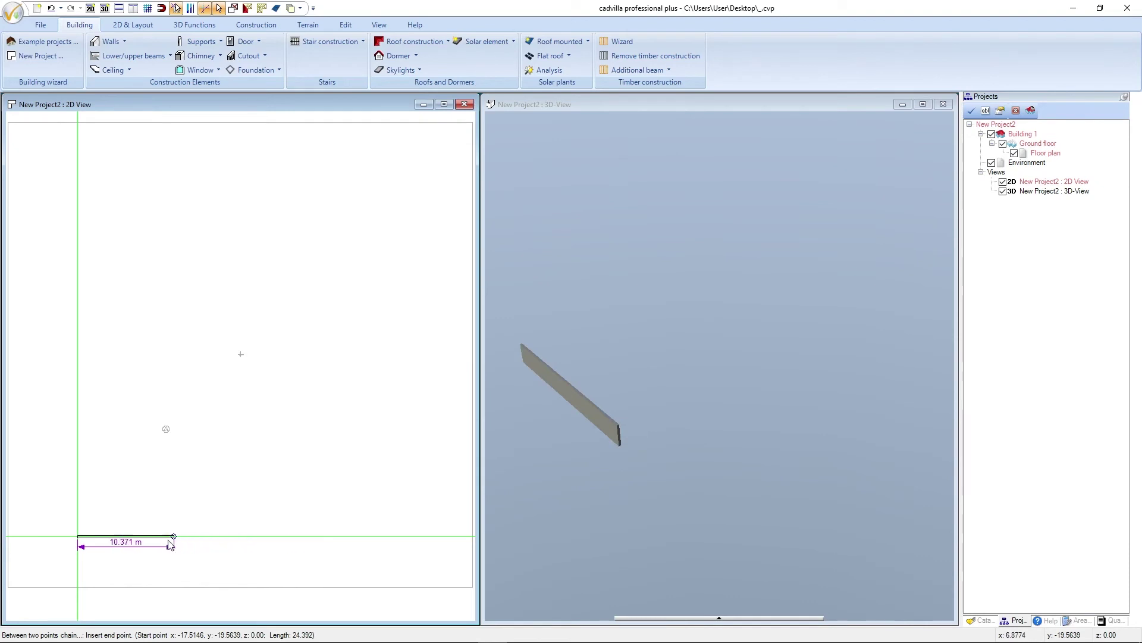
scroll(111, 539, up, 2)
scroll(81, 543, up, 2)
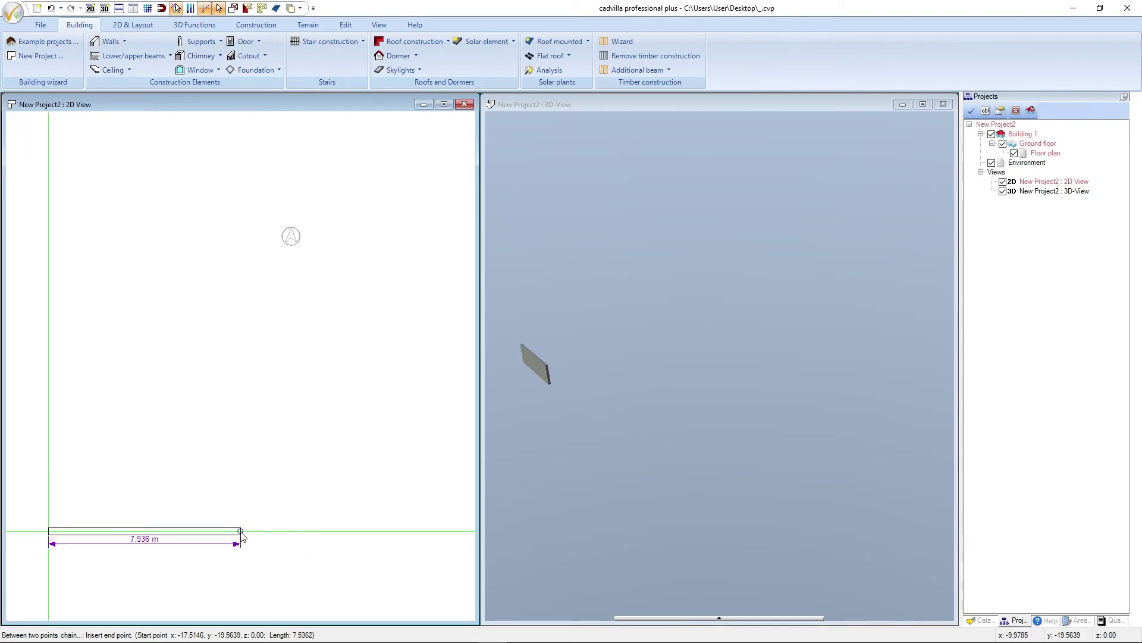
key(ctrl+w)
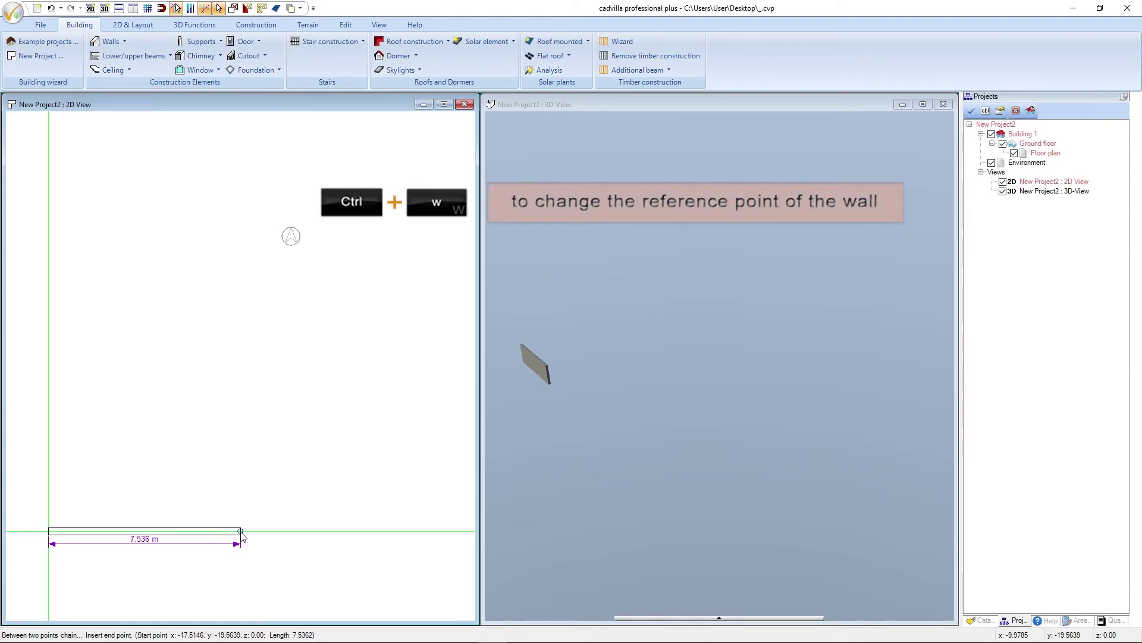
key(ctrl+w)
key(ctrl+w)
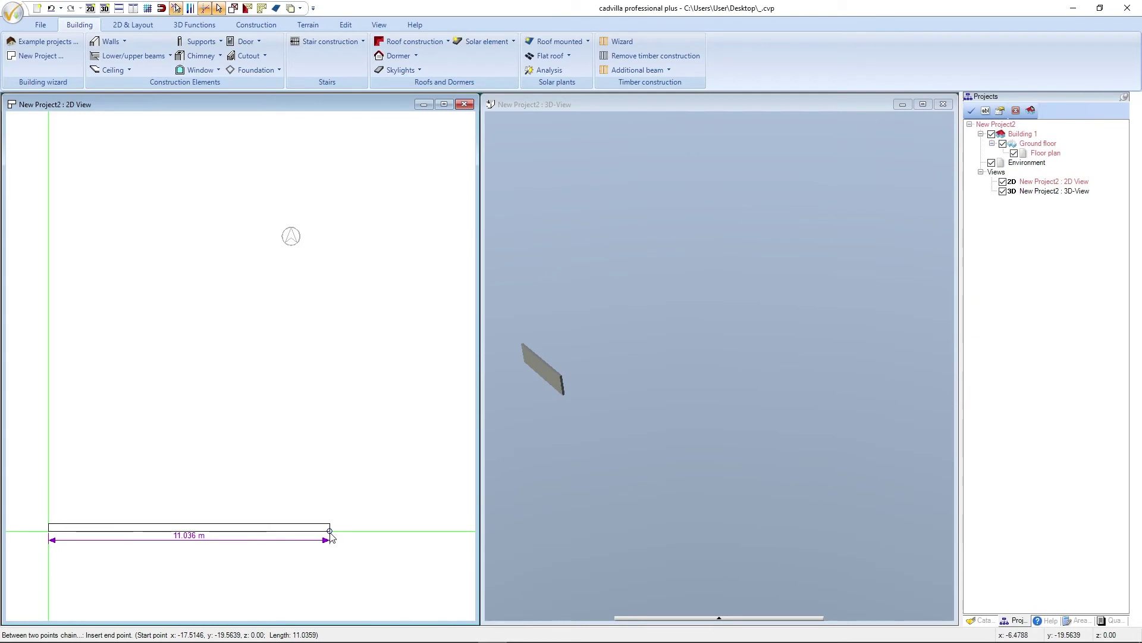
Set the horizontal wall's length to 13.80 m at an angle of 0° and place it.
key(Tab)
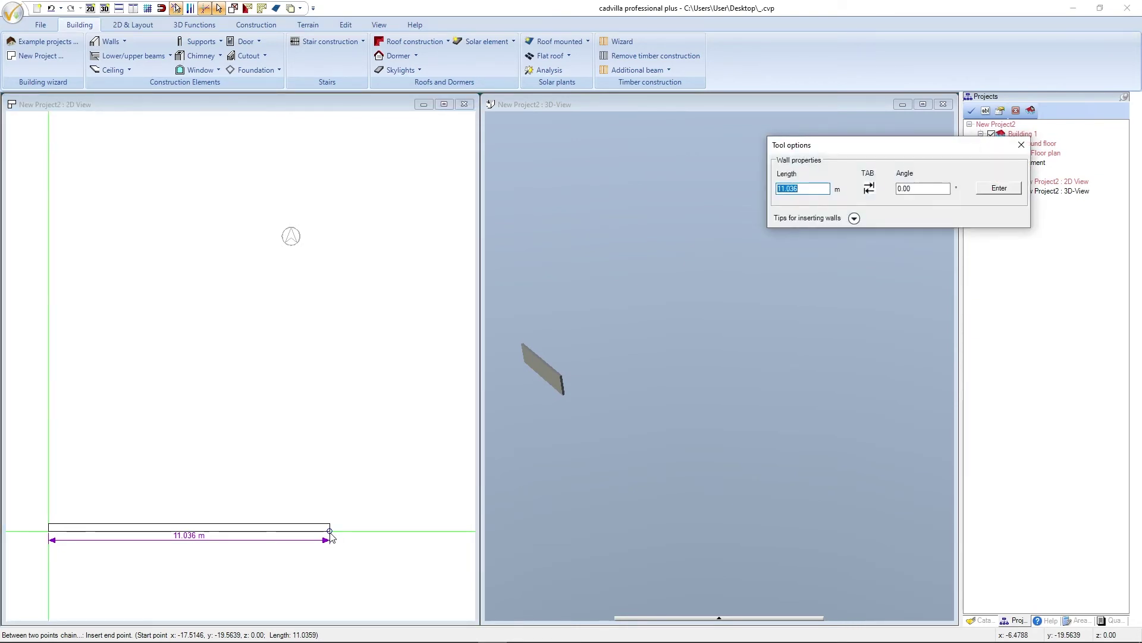
text(1)
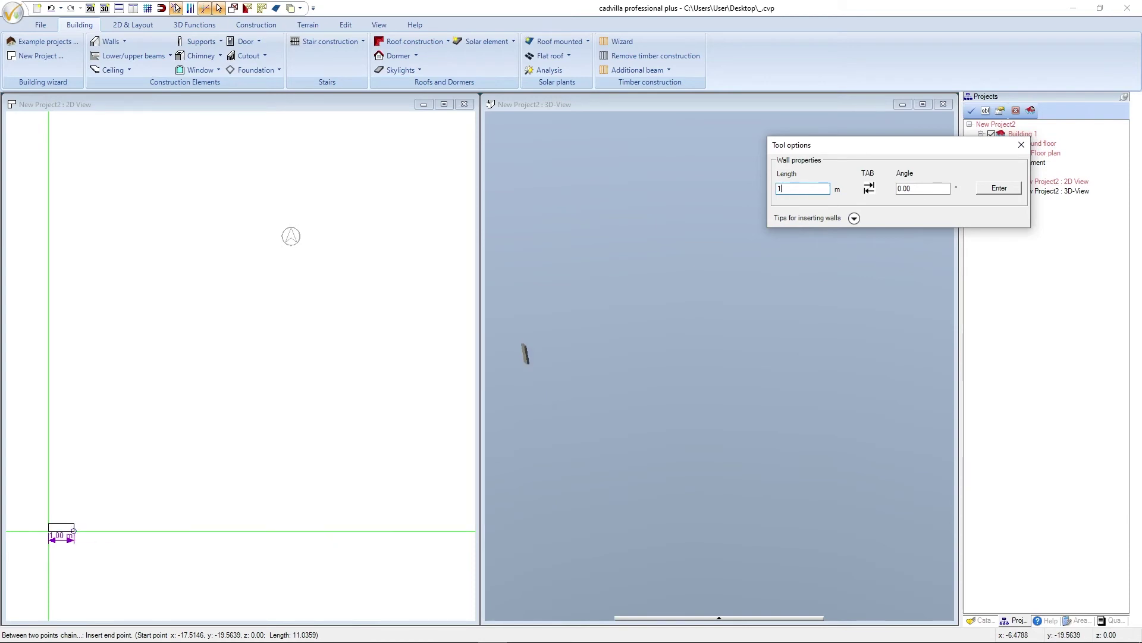
text(3.80)
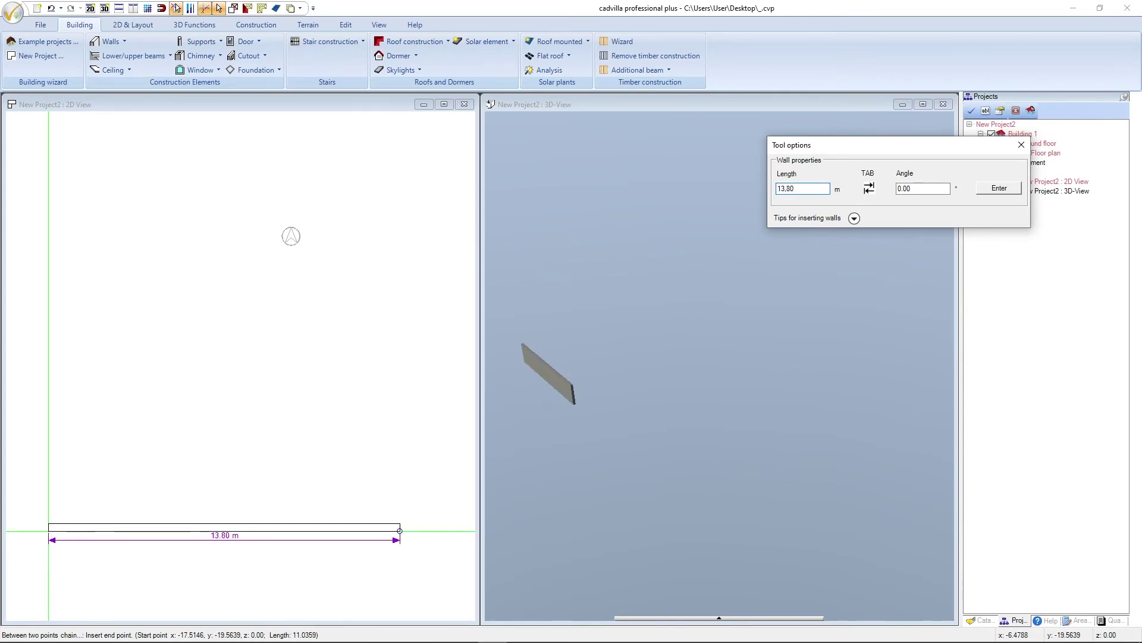
key(Return)
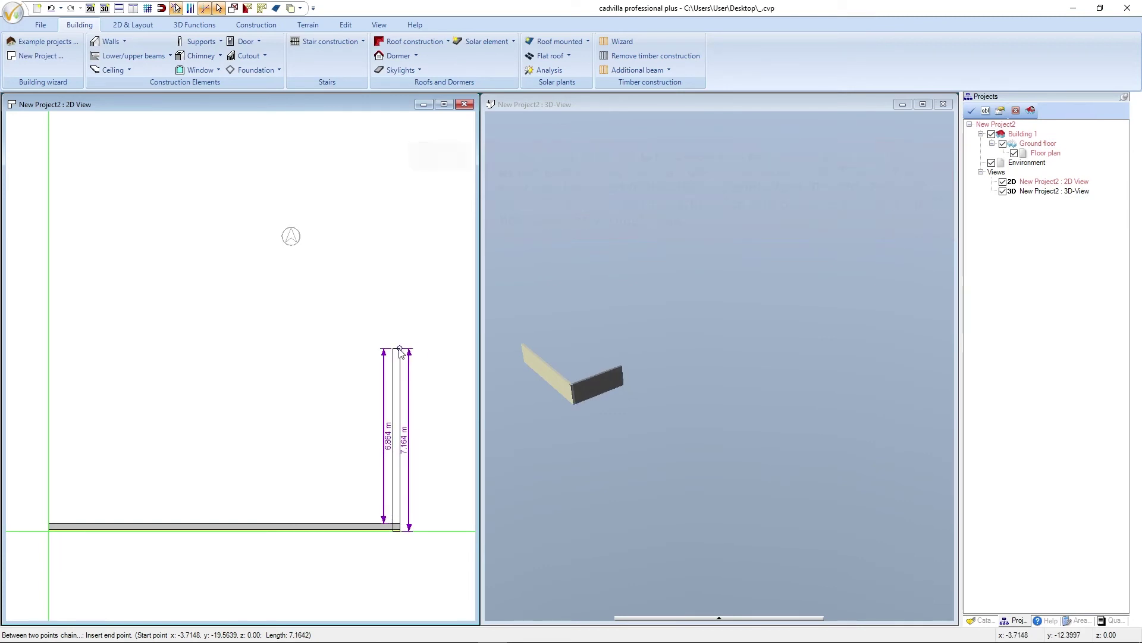
Add a perpendicular wall 3 m long at 90° from the end of the horizontal wall and finish the wall chain.
key(Tab)
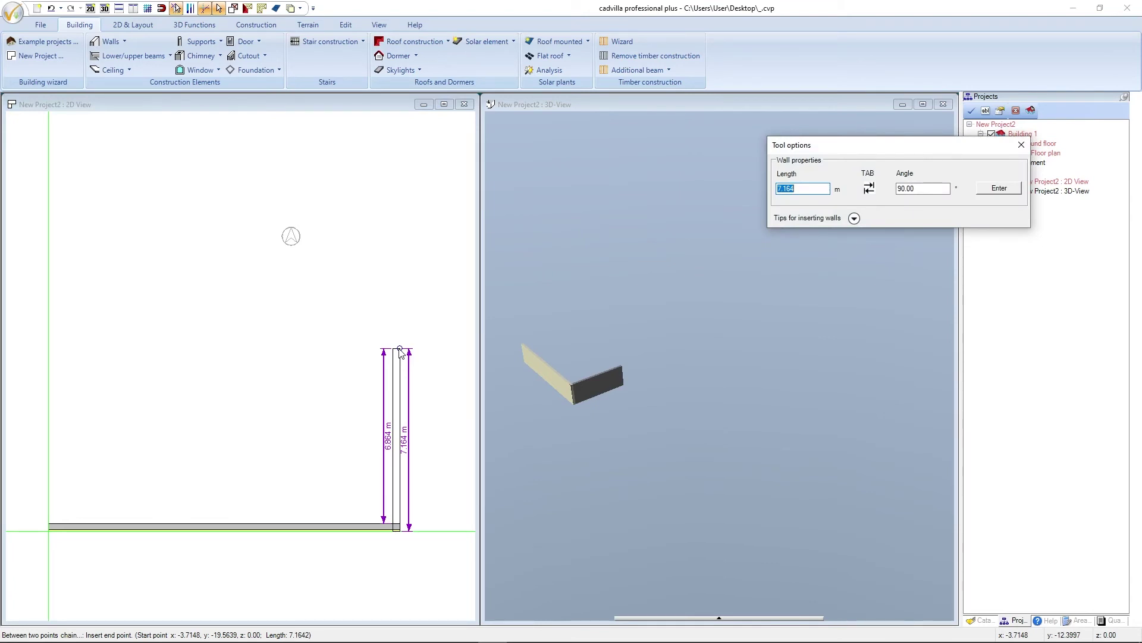
text(3)
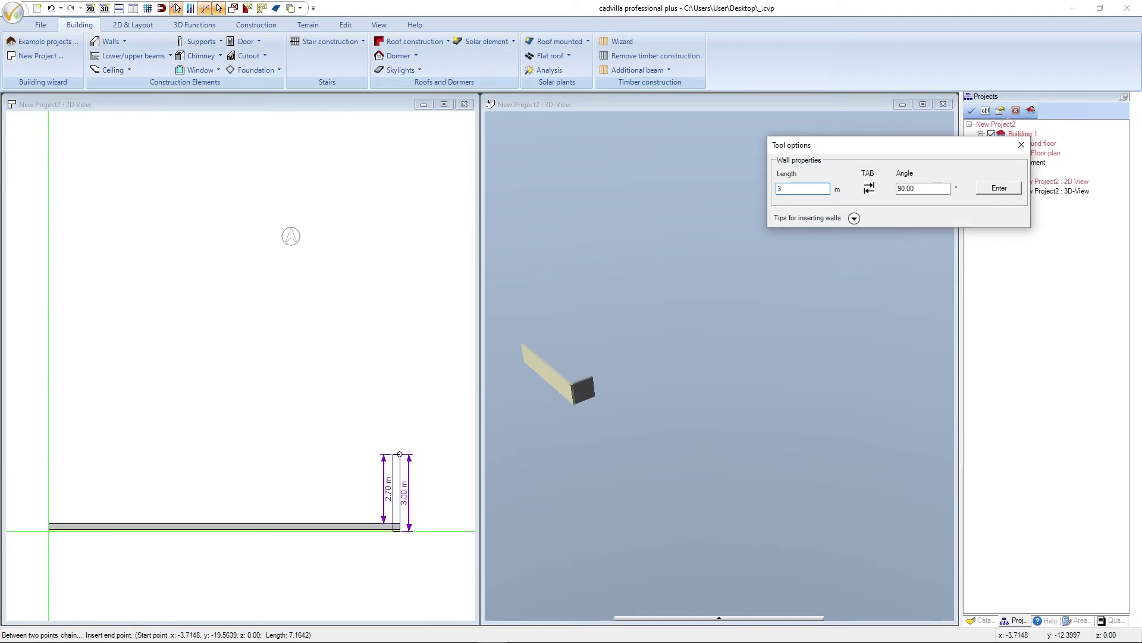
key(Return)
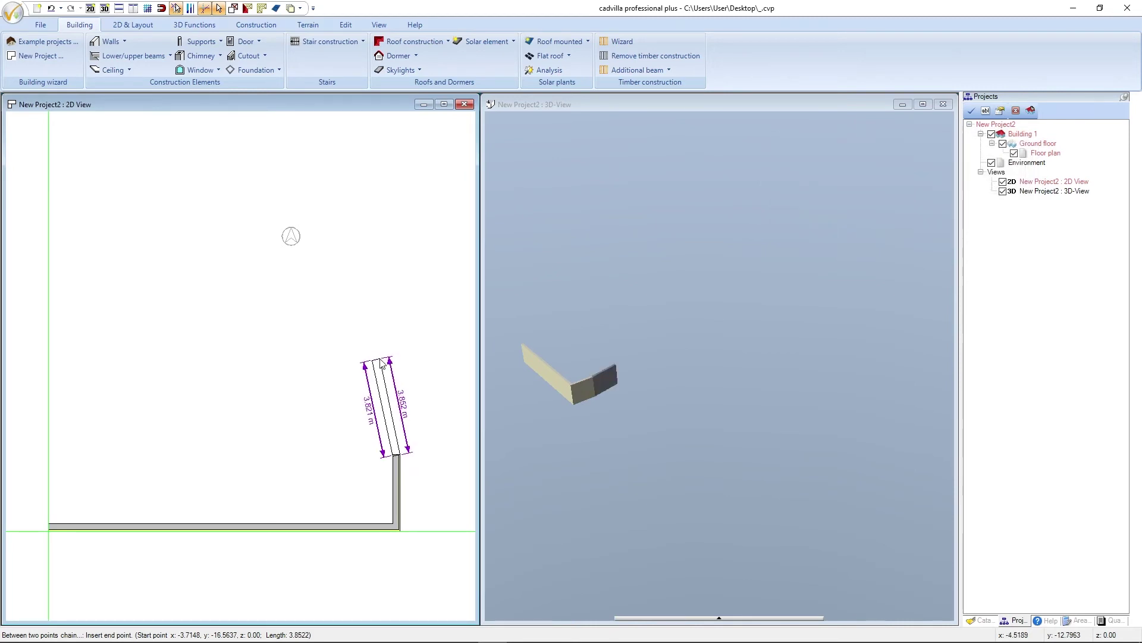
key(Escape)
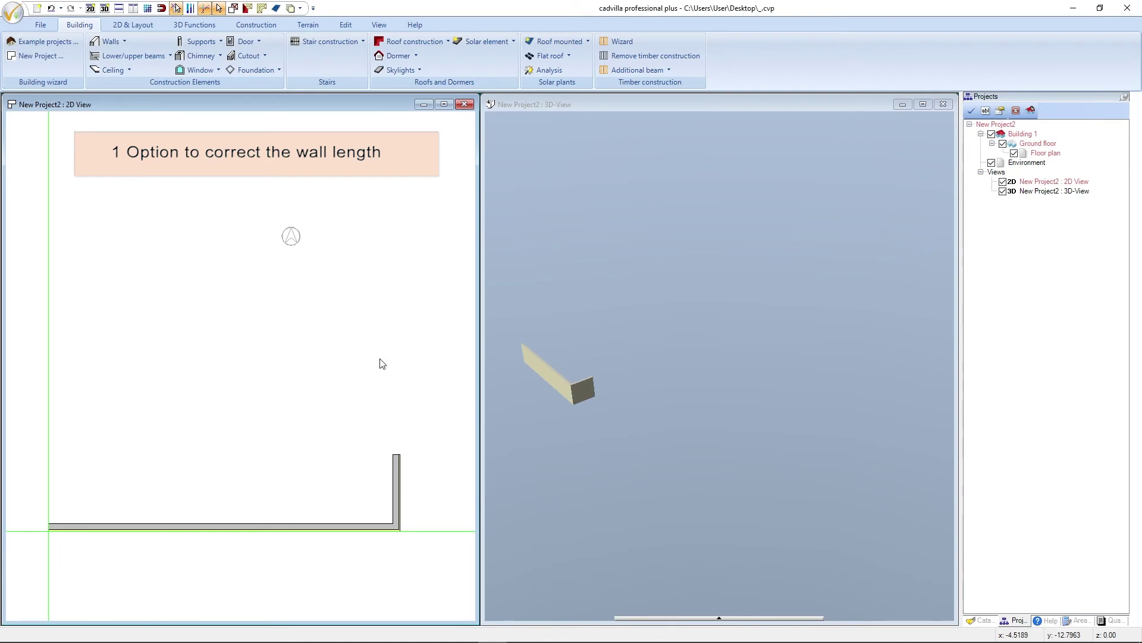
Set the outer length of the vertical wall to 8.30 m through its length dimension.
click(397, 468)
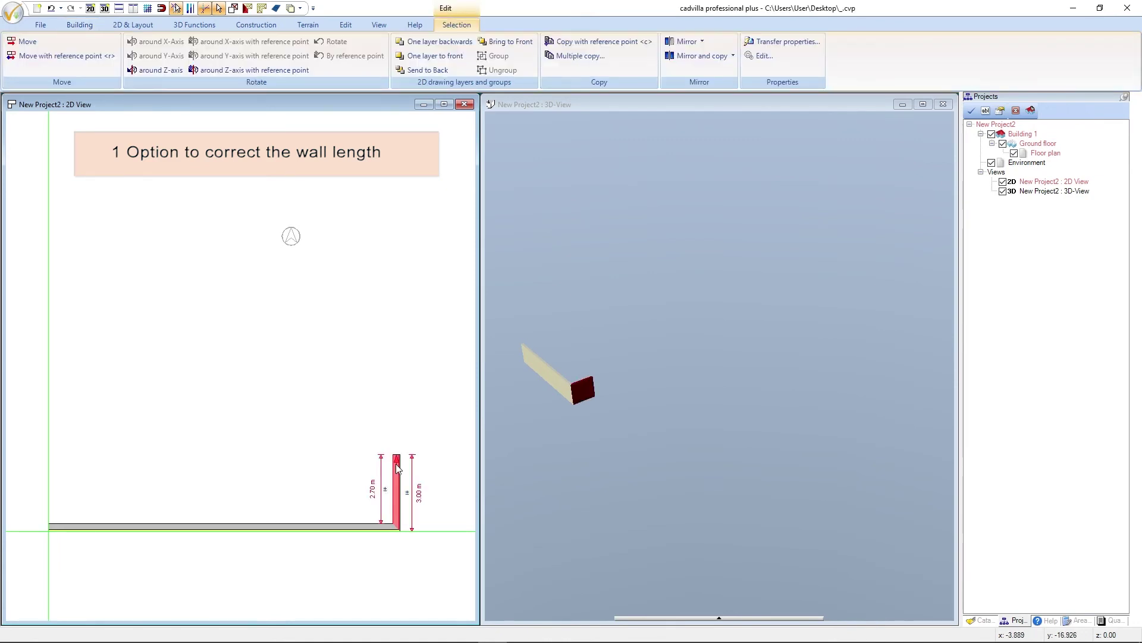
click(409, 496)
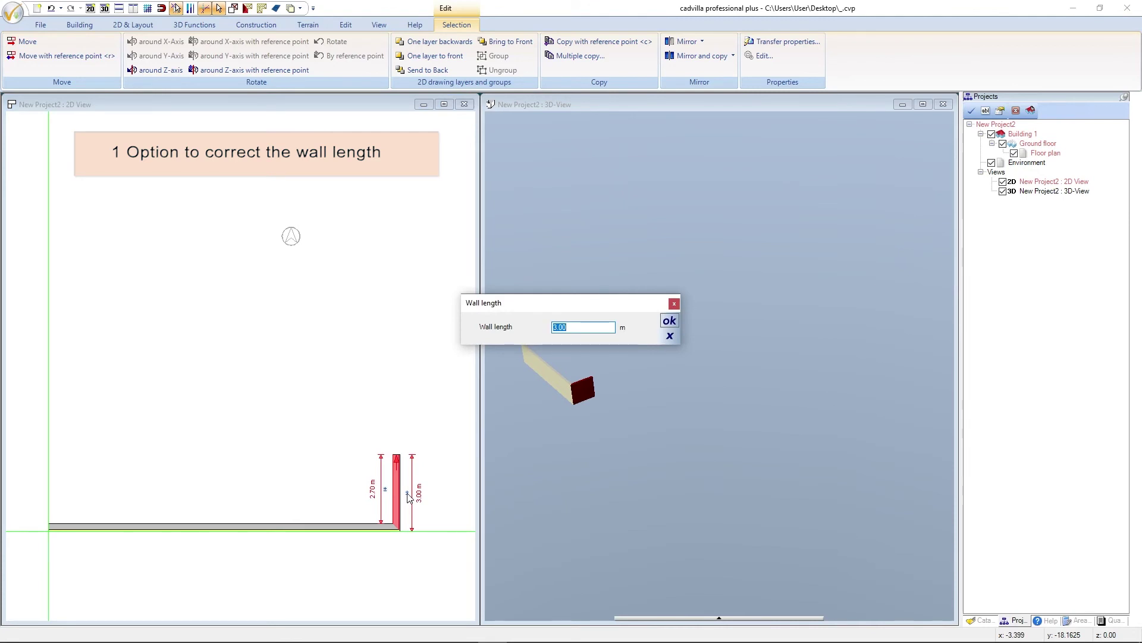
text(8,30)
key(Return)
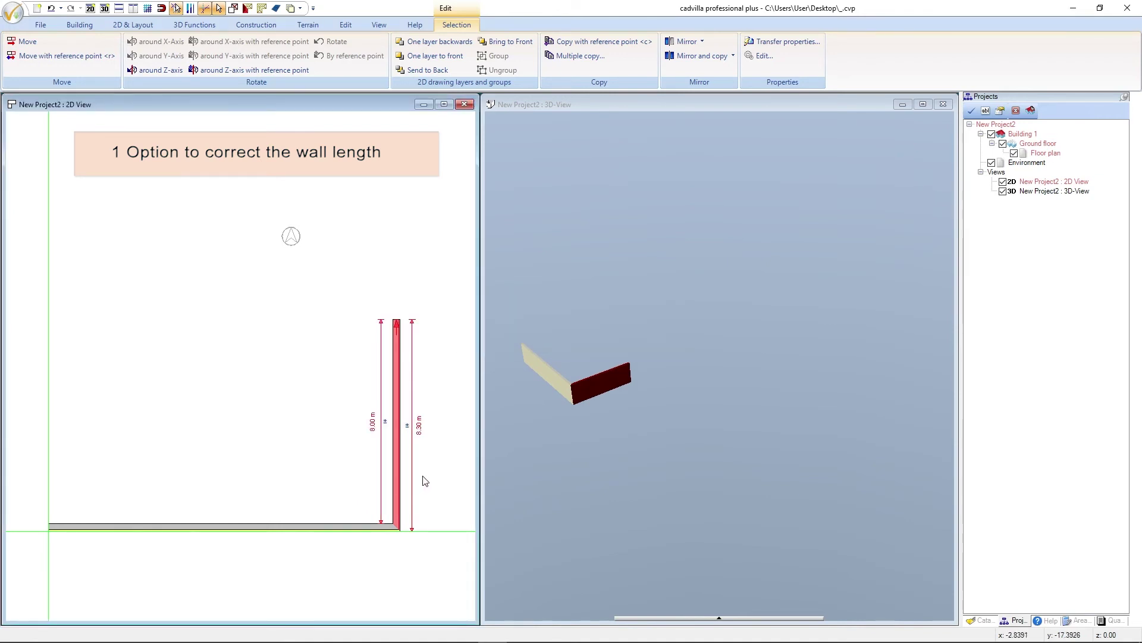
click(445, 466)
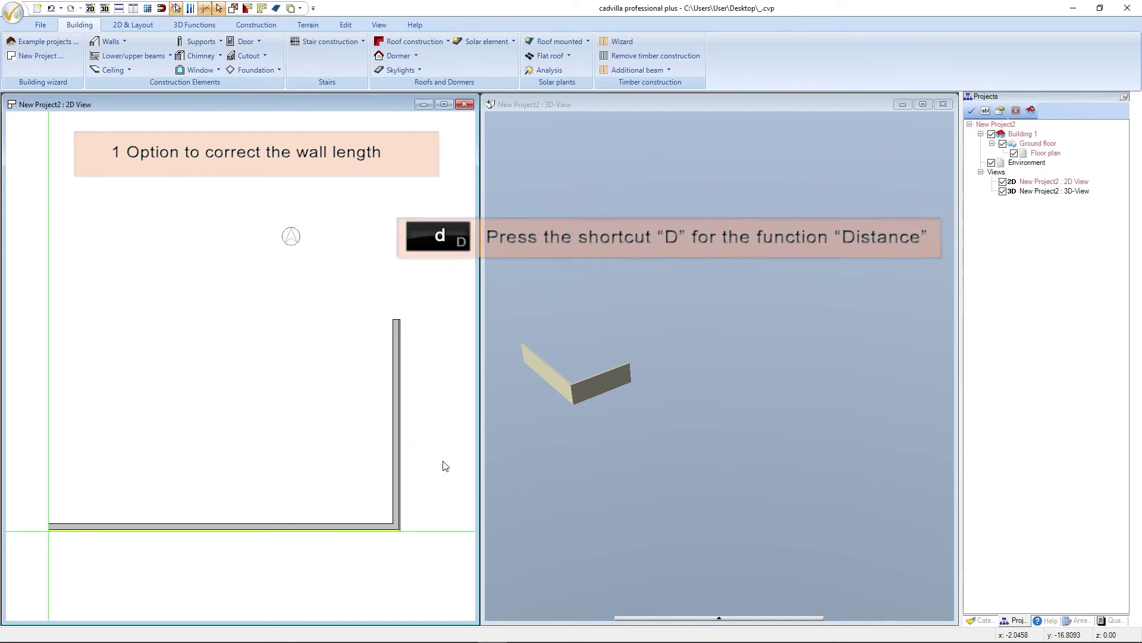
Measure the vertical wall's outer side with the Distance function and undo the last wall length change.
key(d)
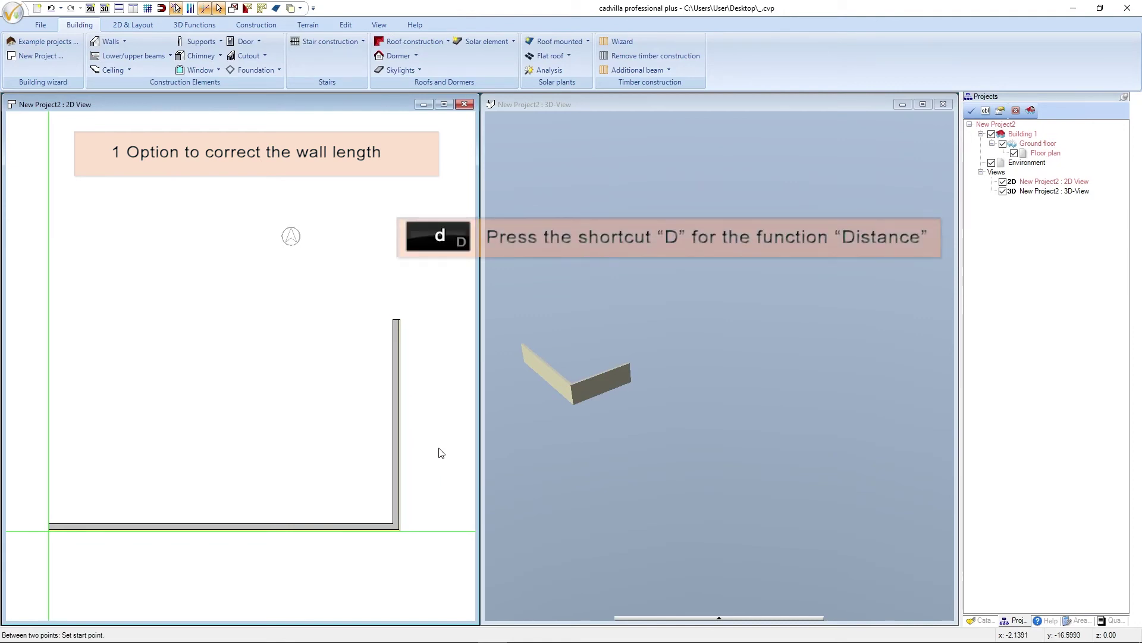
click(400, 323)
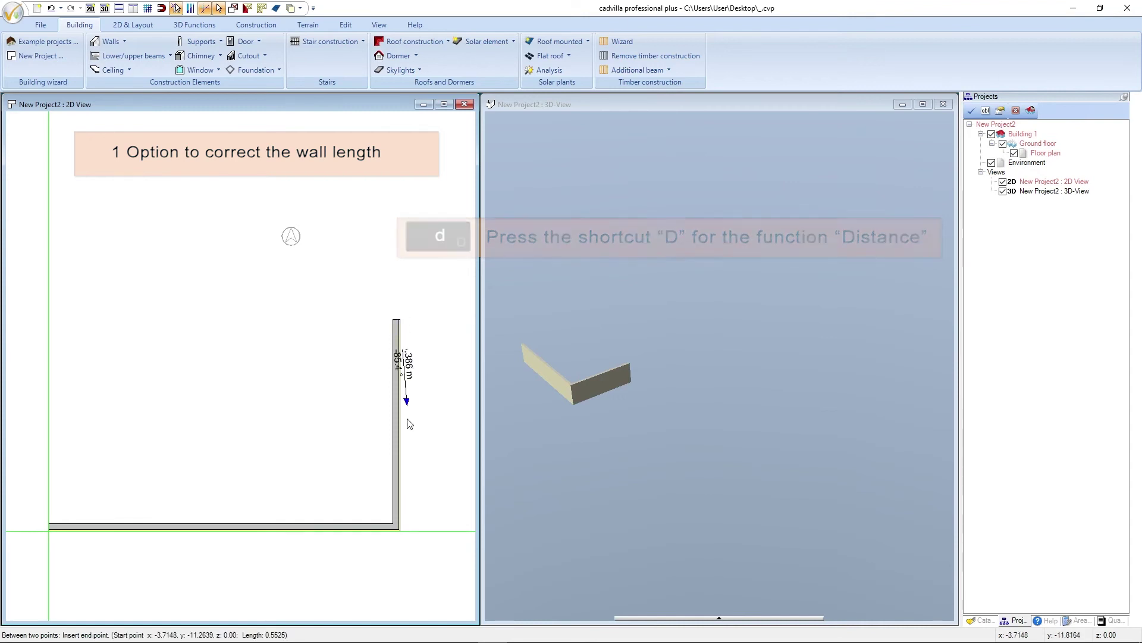
click(400, 534)
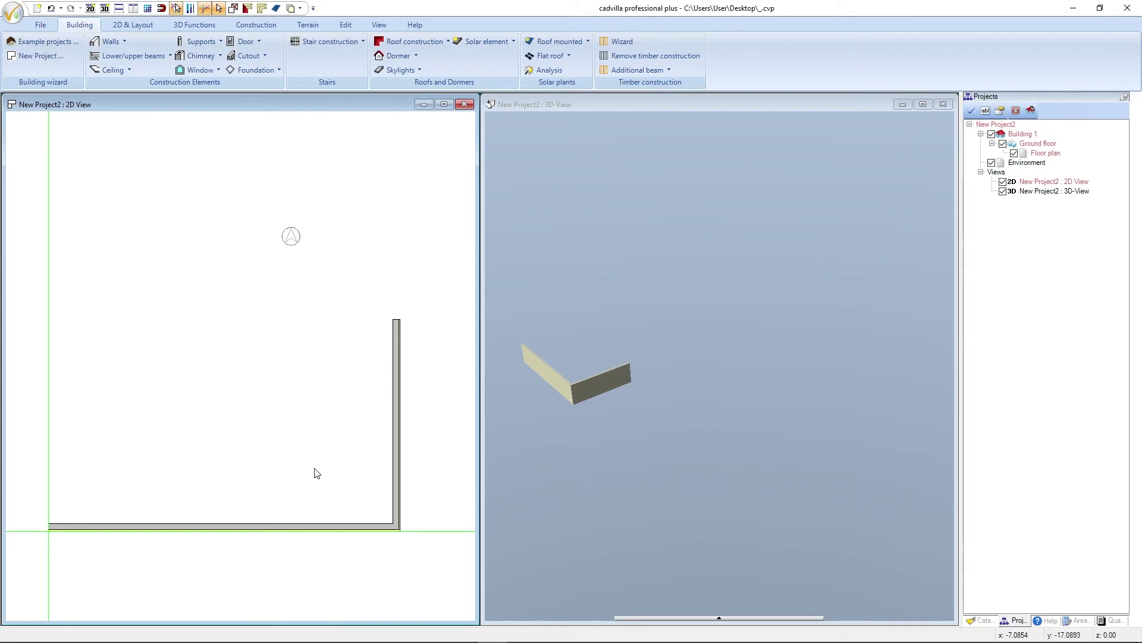
key(ctrl+z)
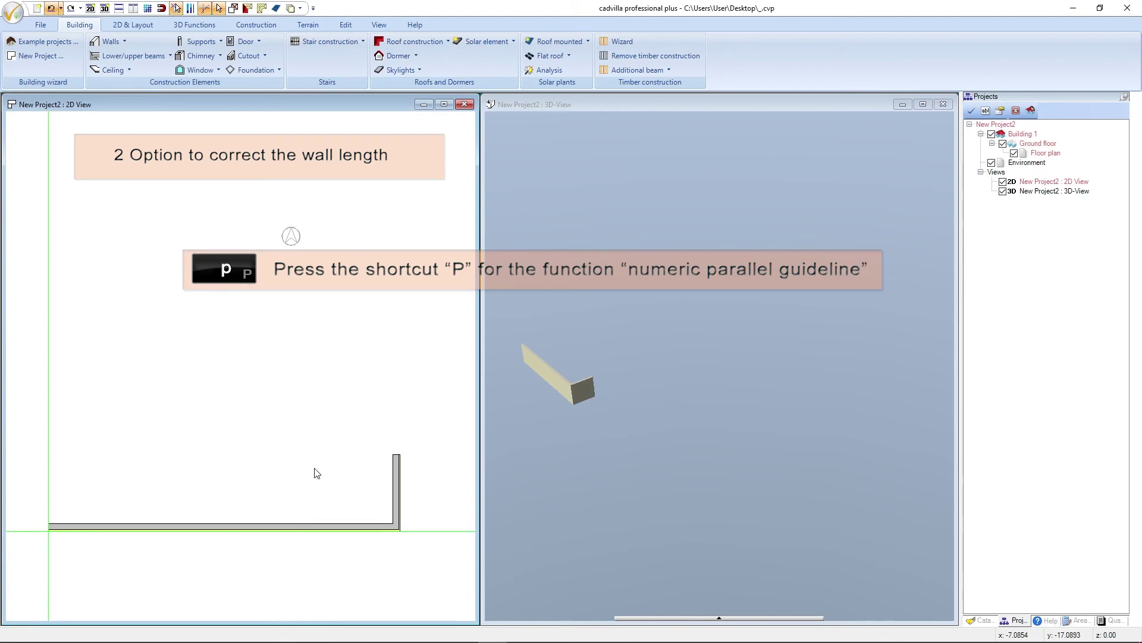
Insert a parallel guideline 8.30 m above the horizontal guideline.
key(p)
click(433, 532)
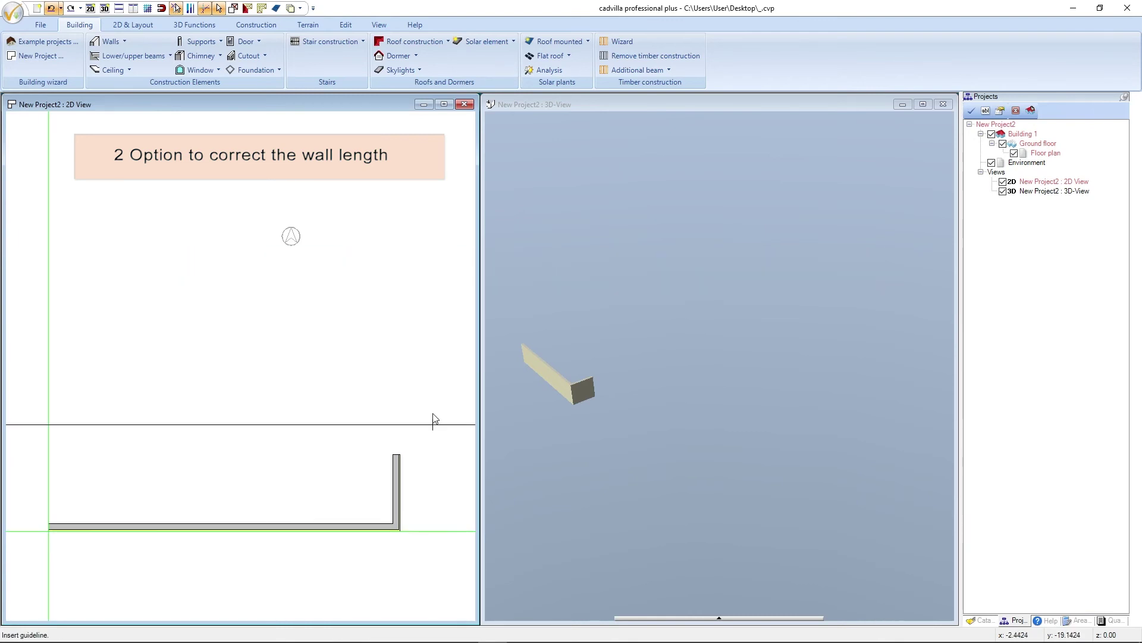
click(433, 395)
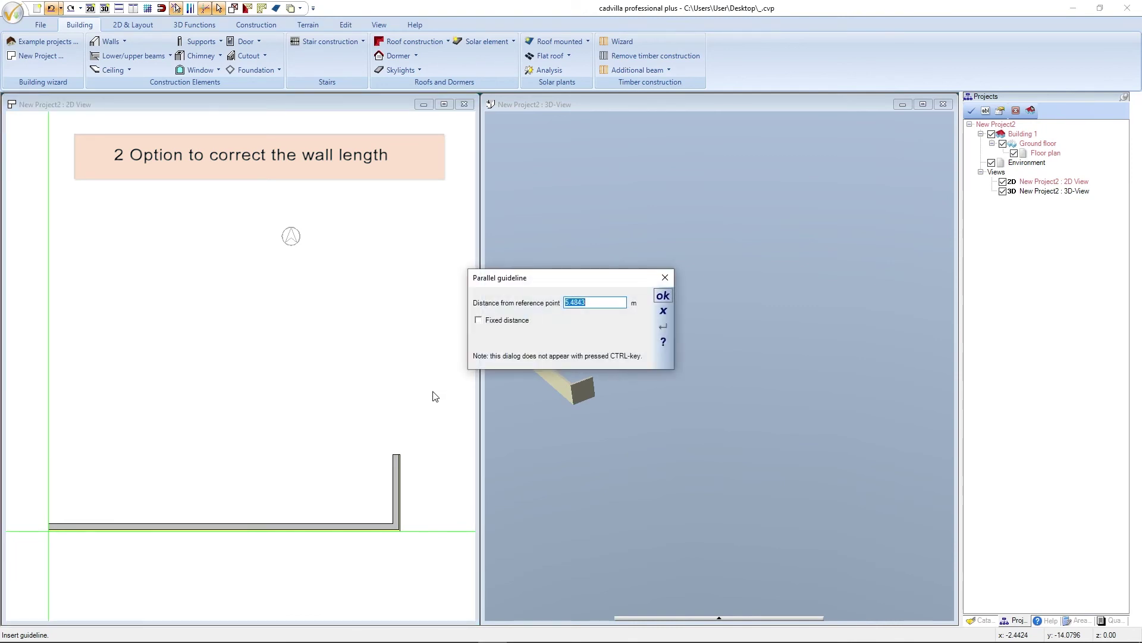
text(8,30)
key(Return)
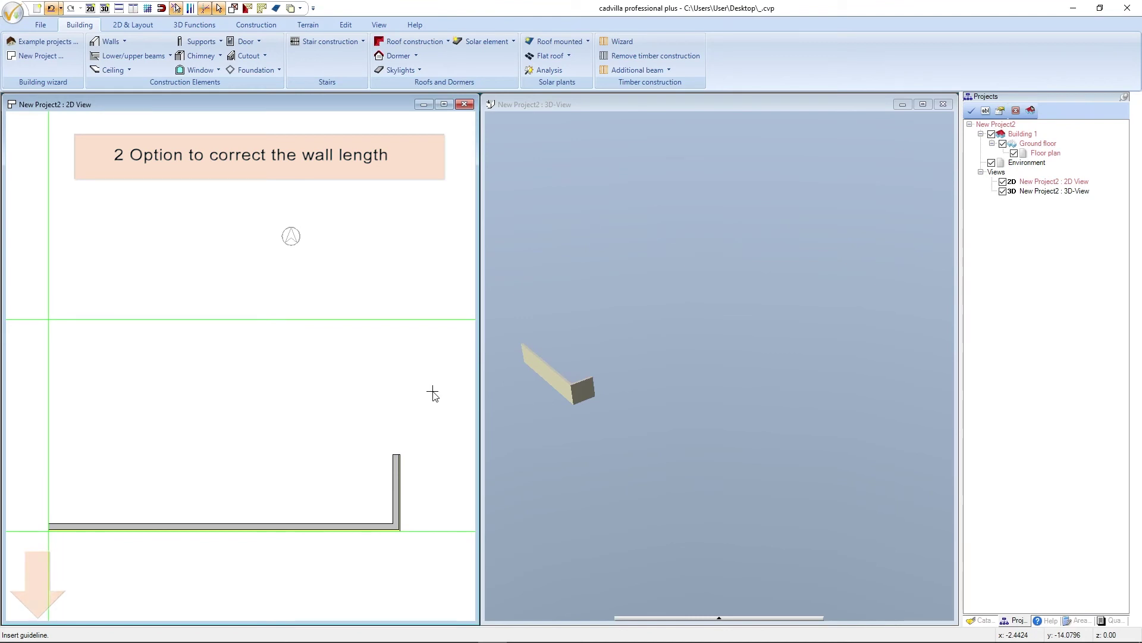
key(Escape)
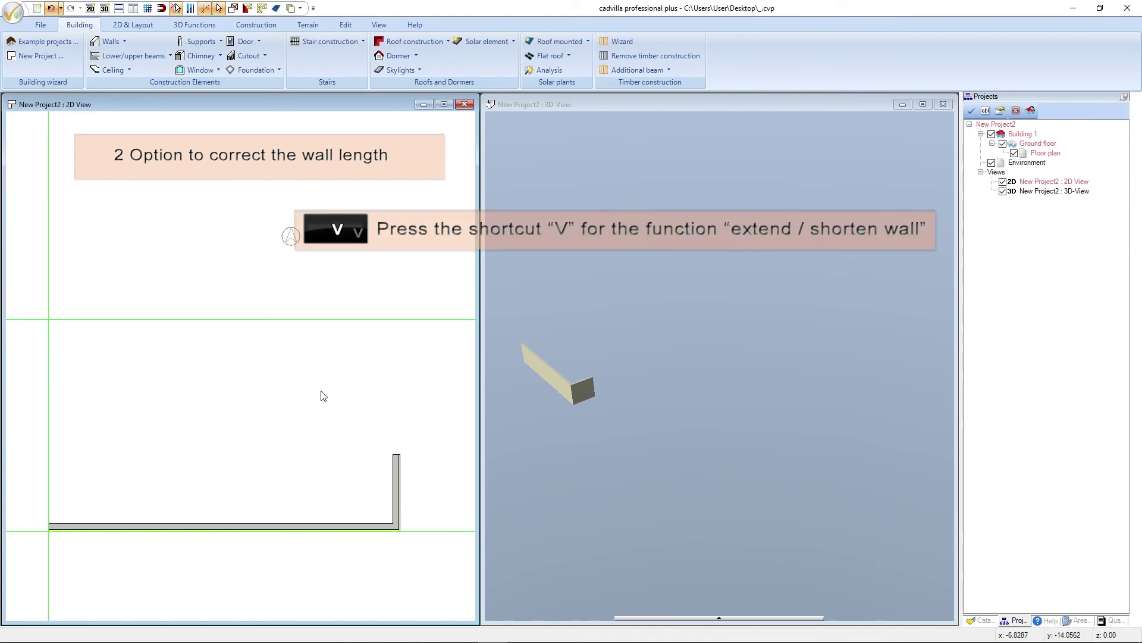
Extend the short vertical wall up to the upper horizontal guideline with the extend/shorten wall function.
key(v)
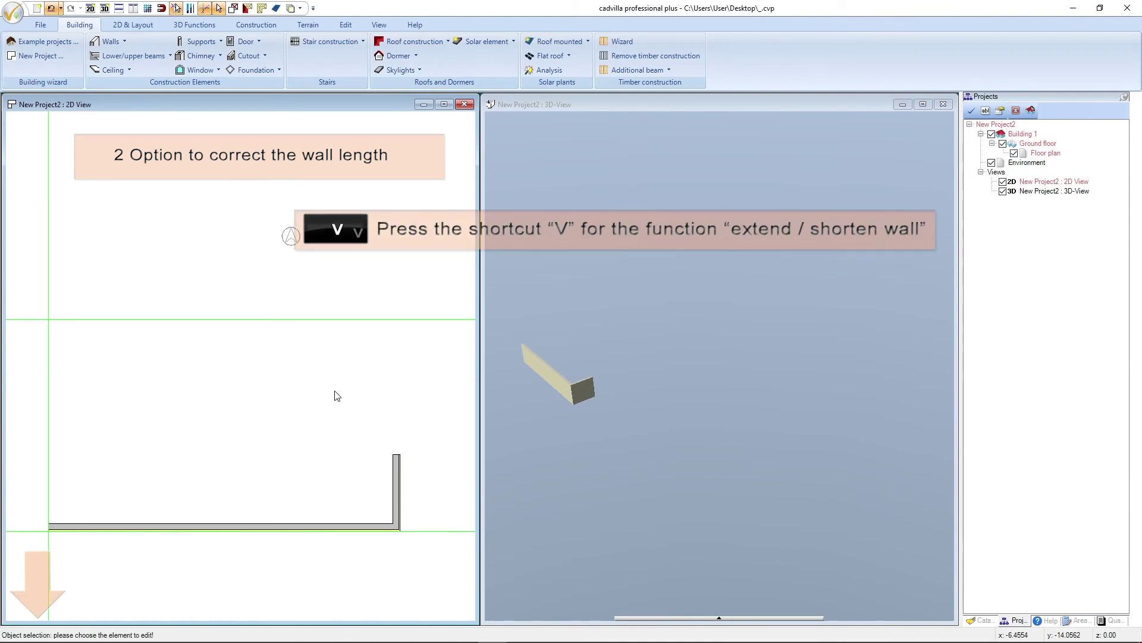
click(397, 458)
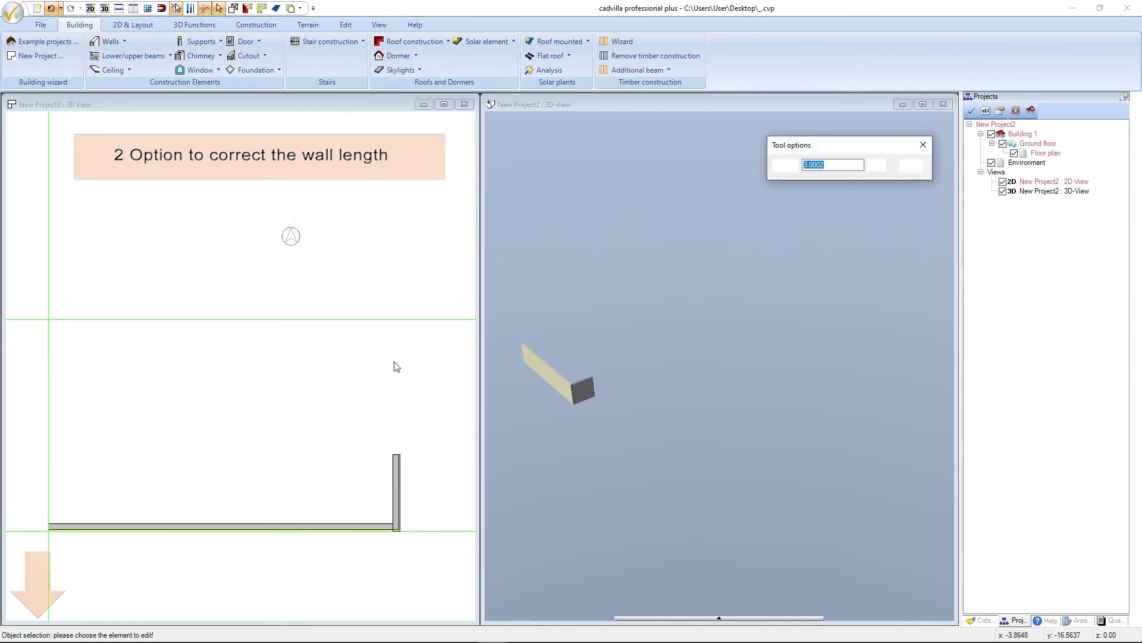
click(396, 321)
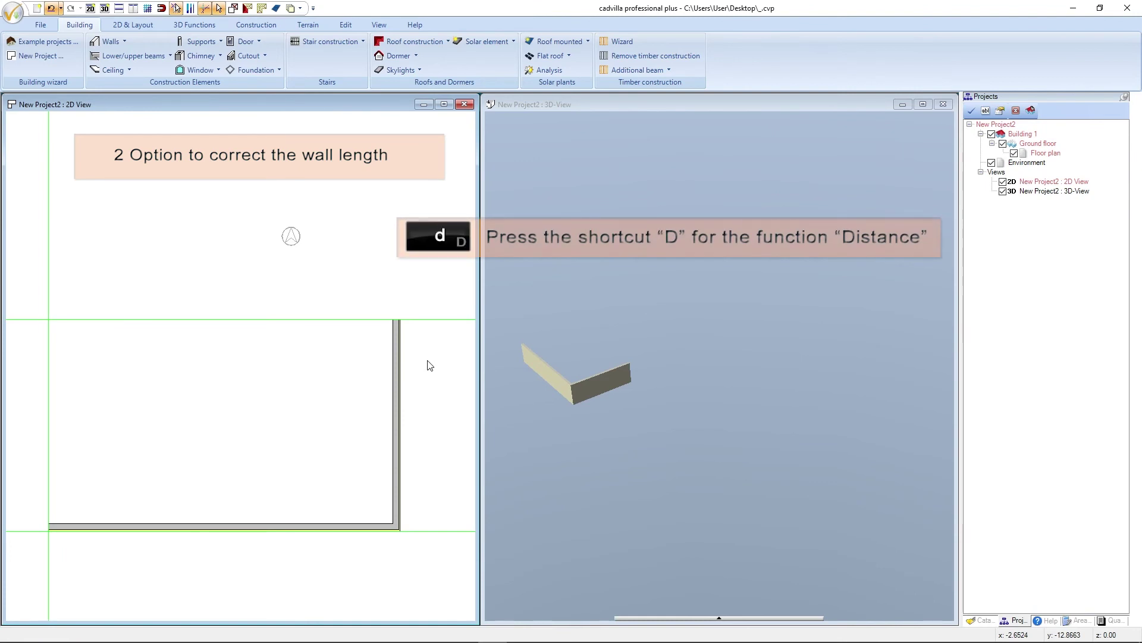
Measure the outer side of the extended vertical wall with the Distance function.
key(d)
click(401, 322)
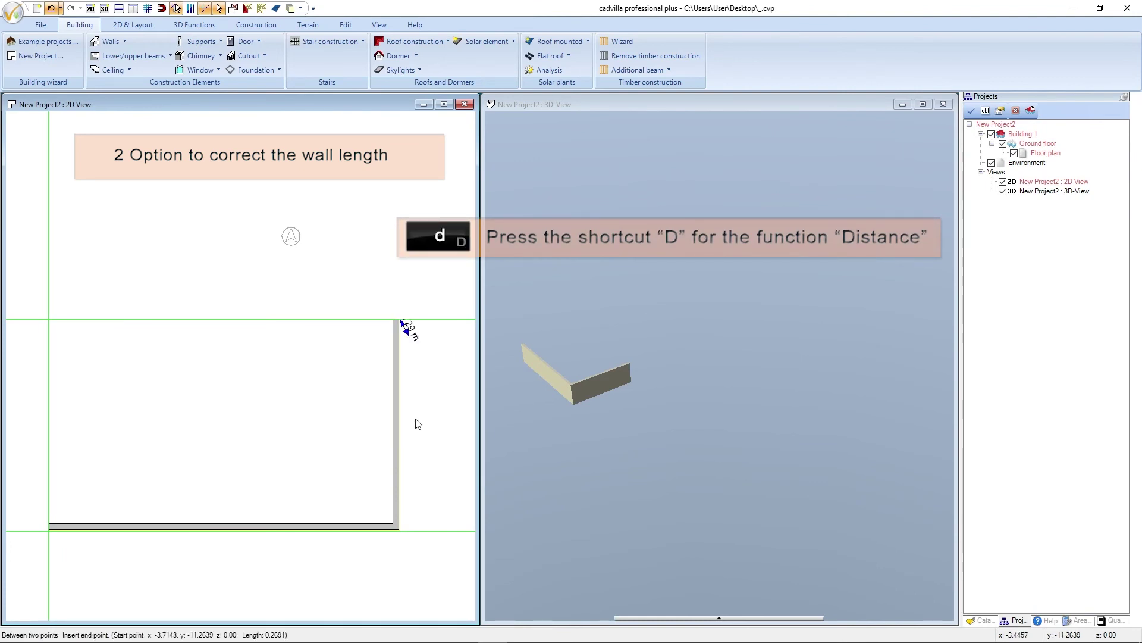
click(401, 530)
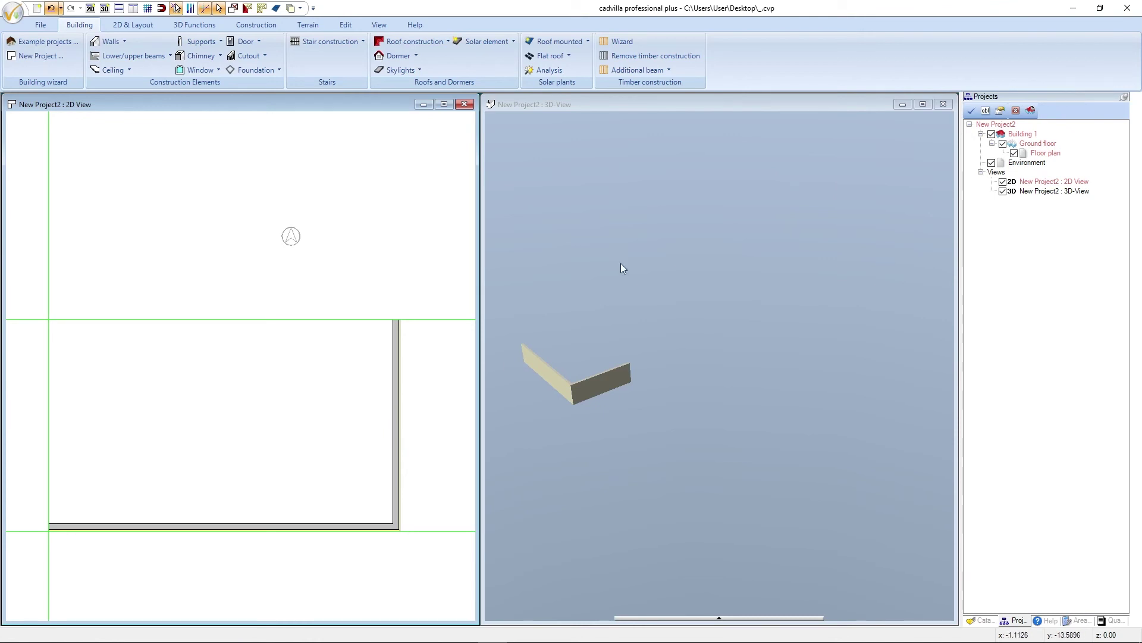
Show the complete pair of walls in the 3D view.
click(669, 101)
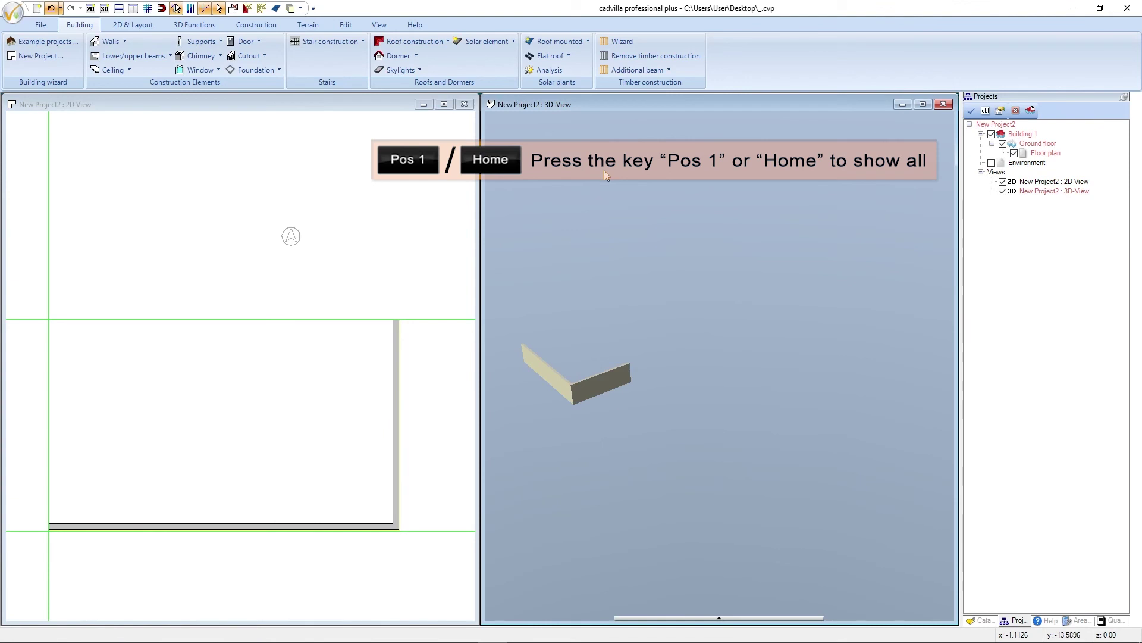
key(Home)
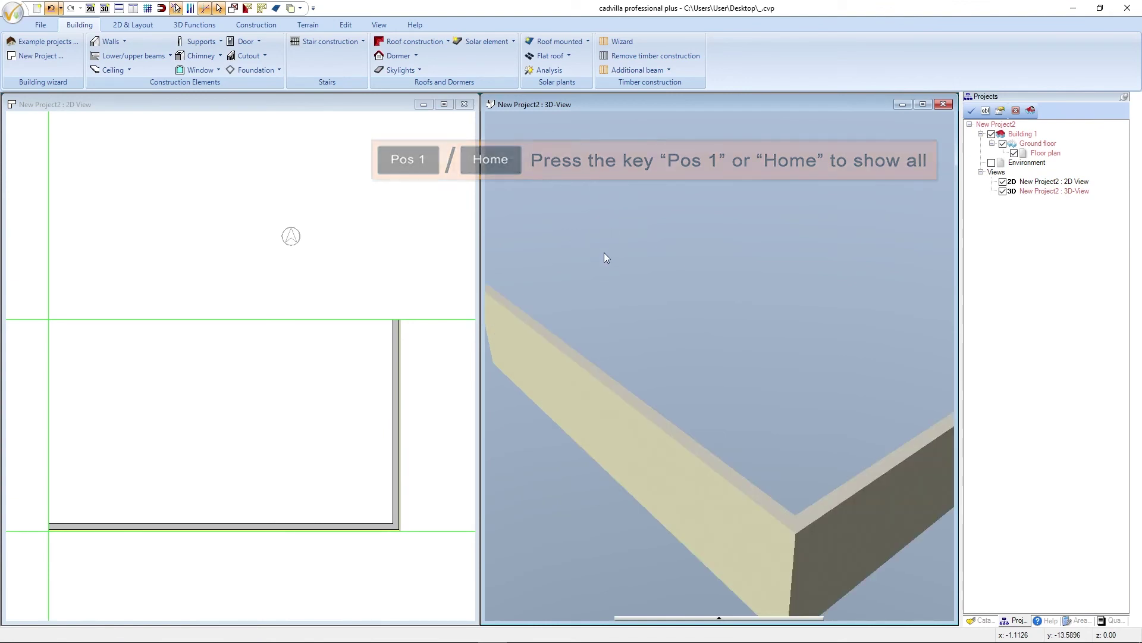
scroll(594, 357, down, 1)
scroll(593, 353, down, 3)
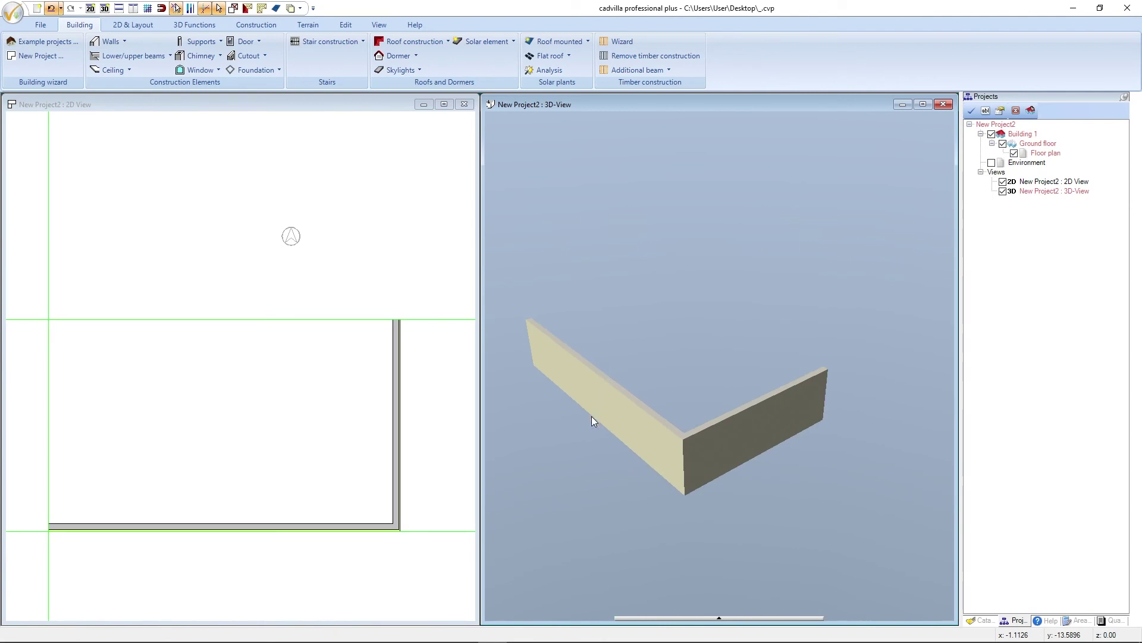
Start an external wall chain at the vertical wall's upper outer corner, change its reference point and run 5.50 m left along the guideline.
click(181, 111)
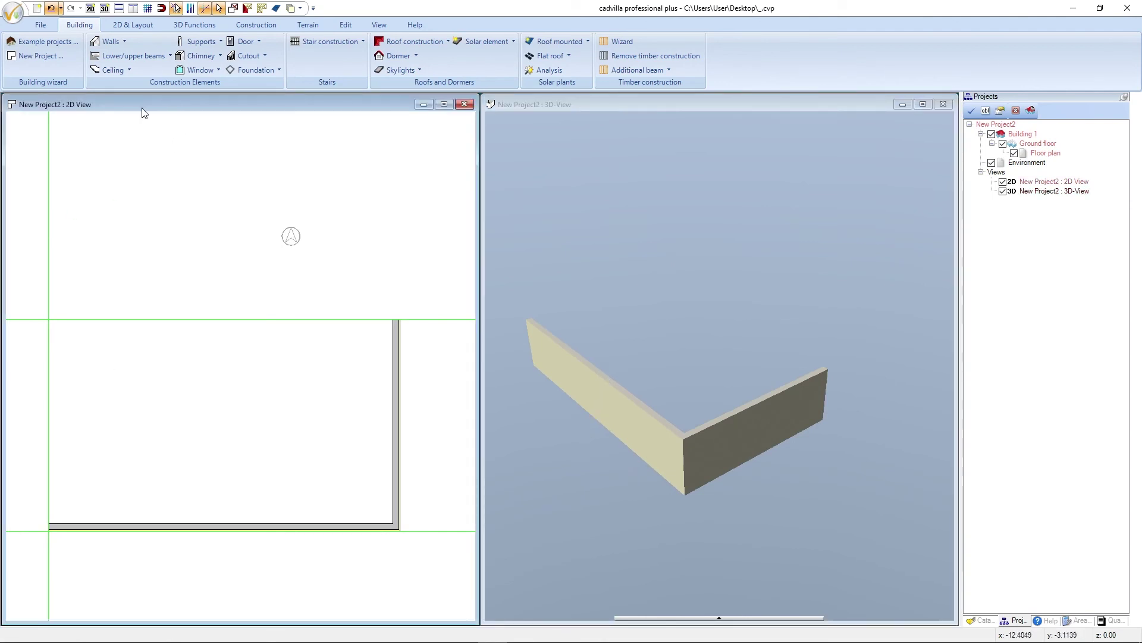
click(111, 42)
mouse_move(108, 59)
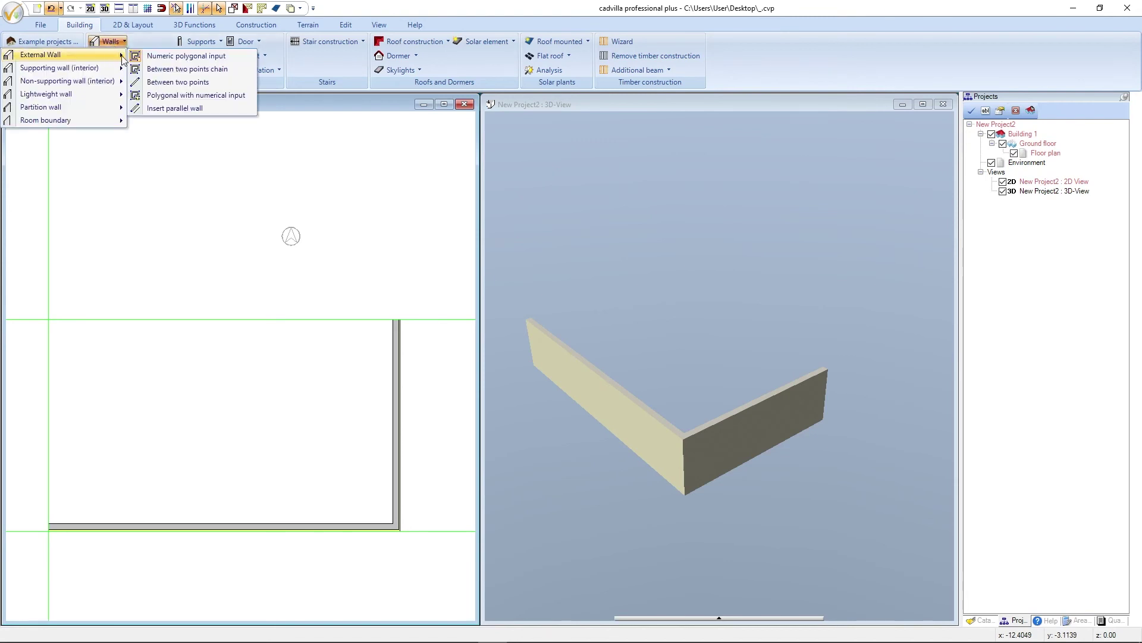
click(233, 69)
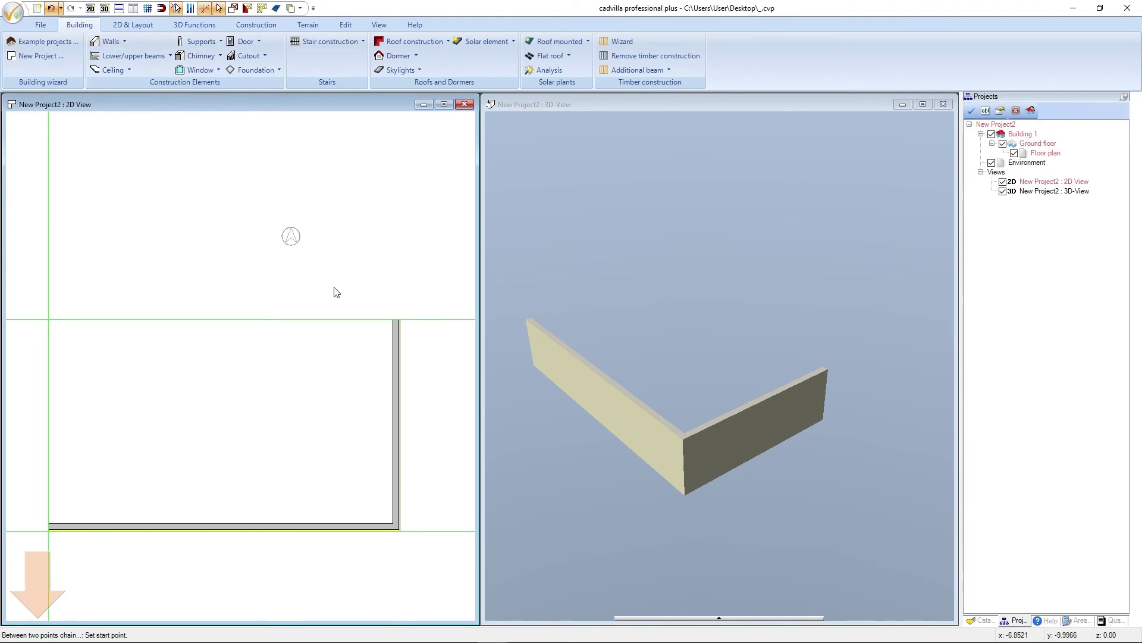
click(400, 320)
key(ctrl+w)
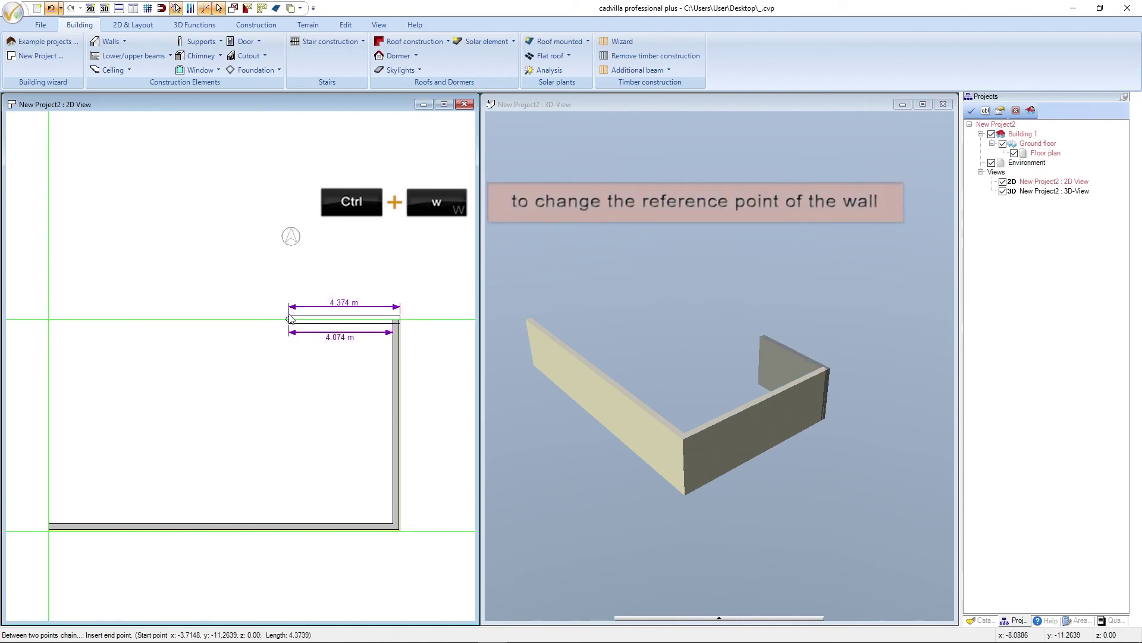
key(ctrl+w)
key(ctrl+w)
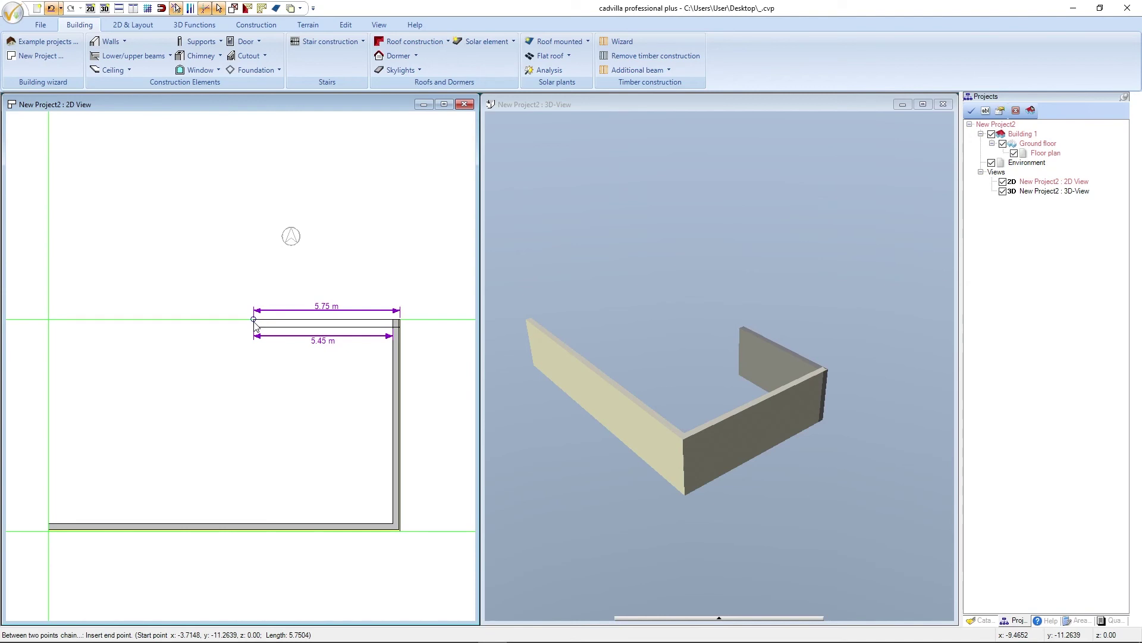
key(Tab)
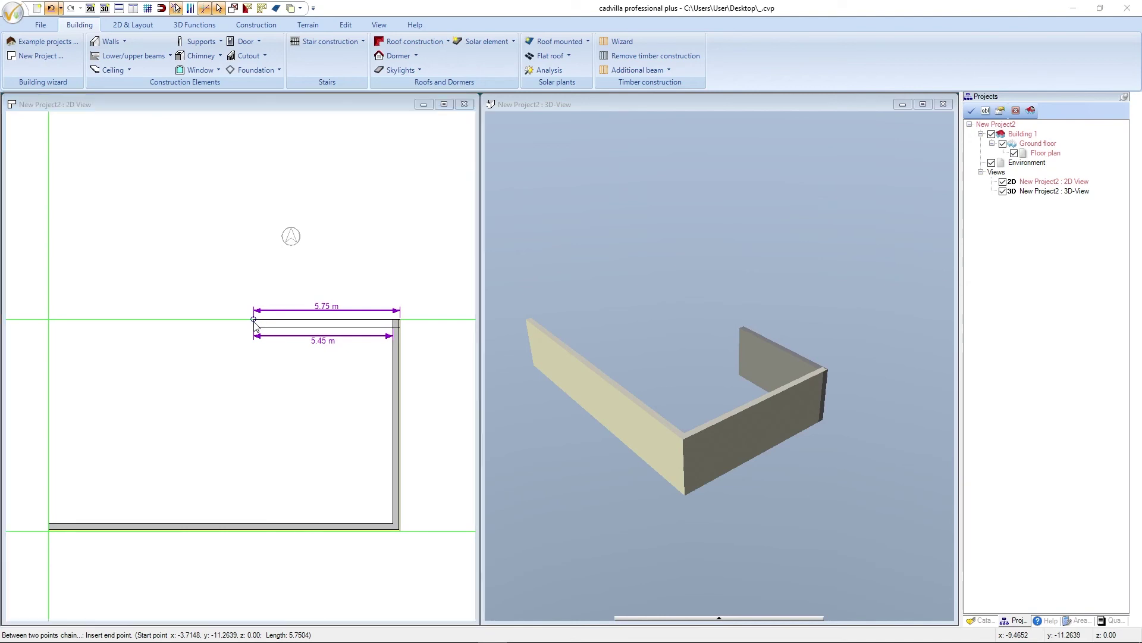
text(5,50)
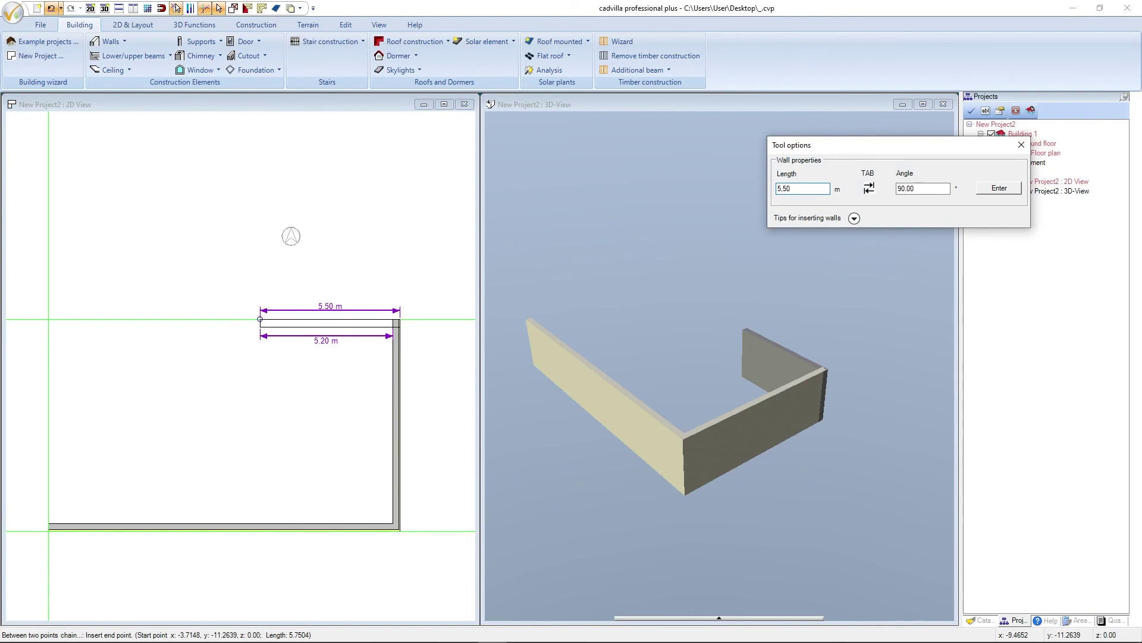
key(Return)
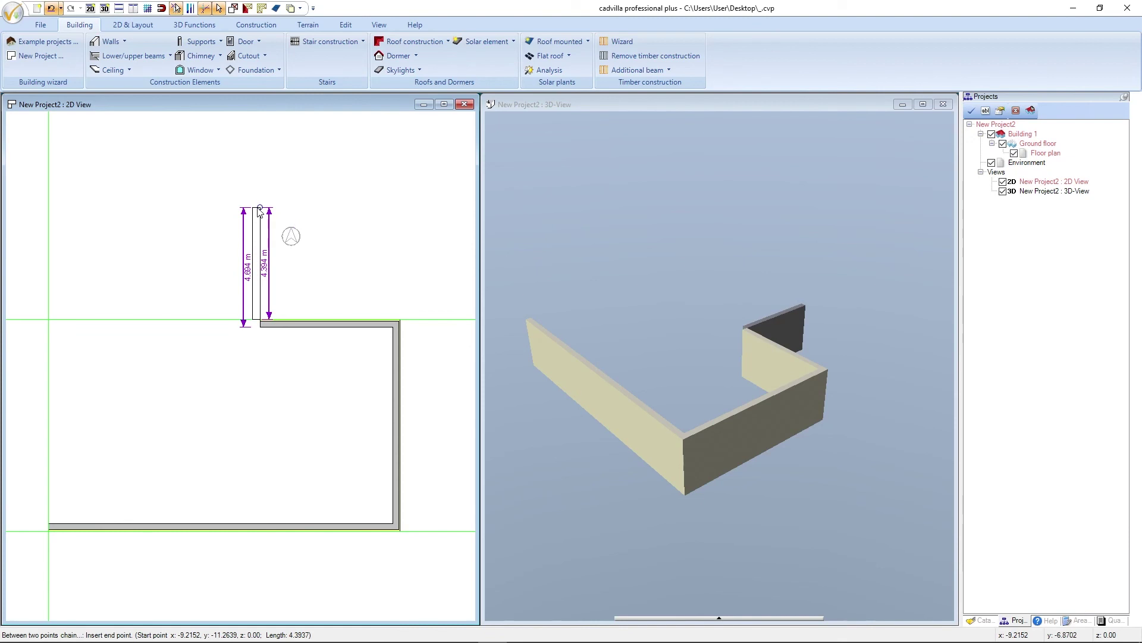
Continue the chain with a perpendicular wall 5.50 m upward and another 8.30 m to the left.
key(Tab)
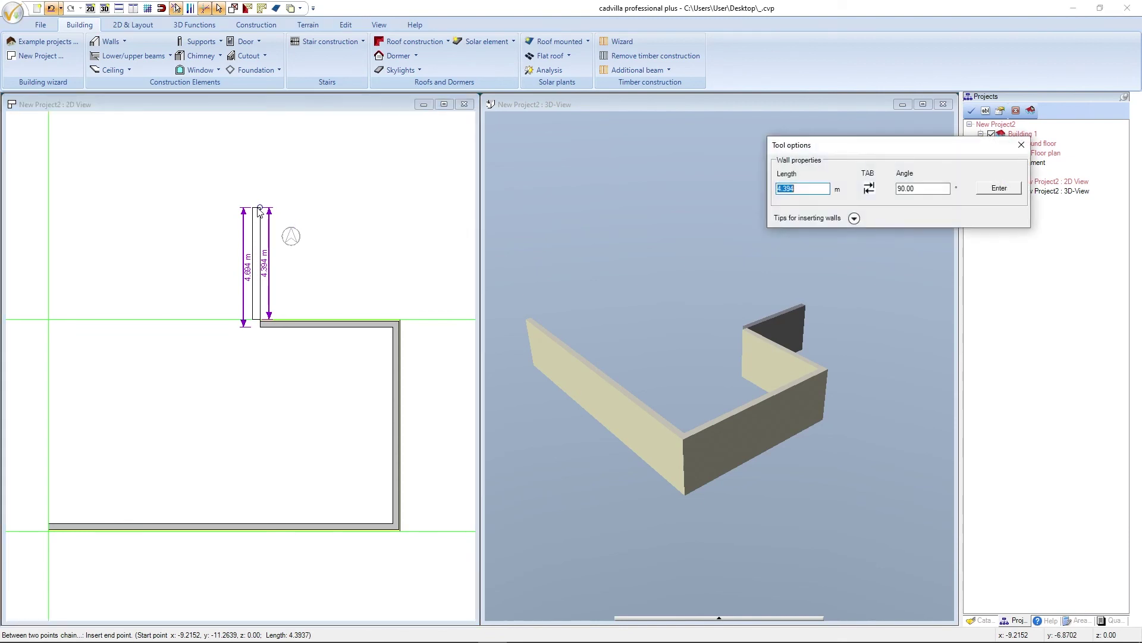
text(5,50)
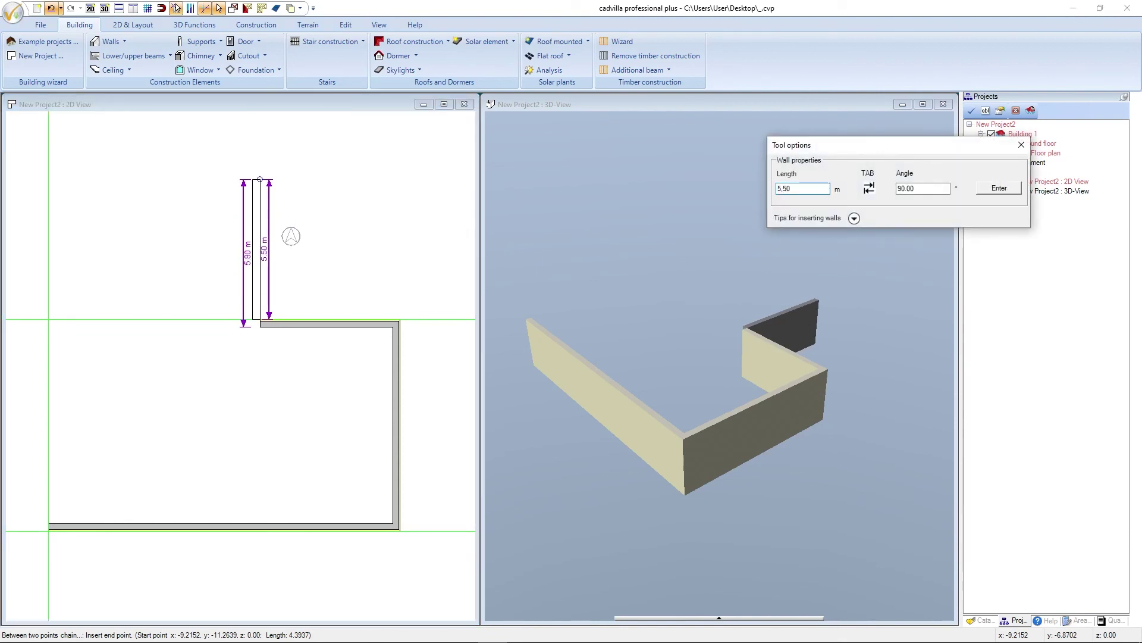
key(Return)
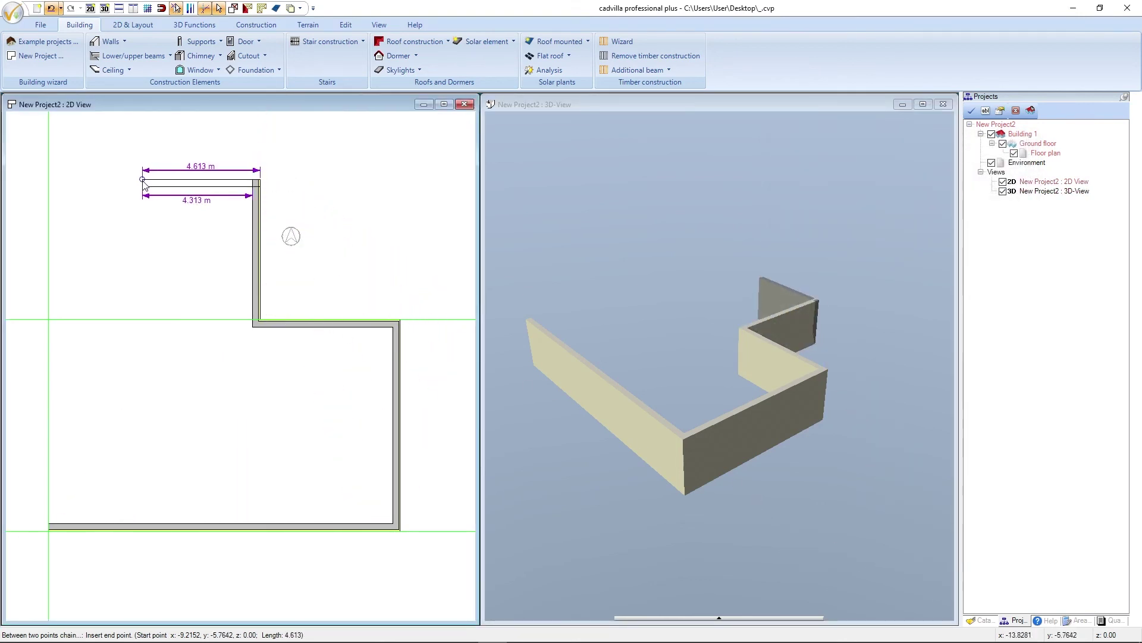
key(Tab)
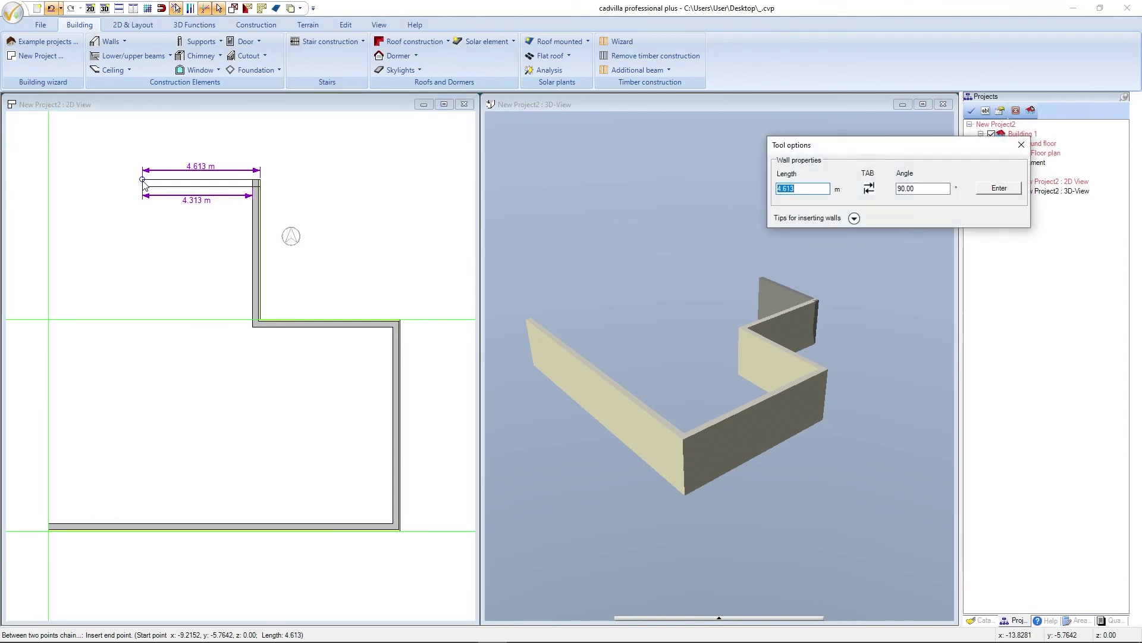
text(8,30)
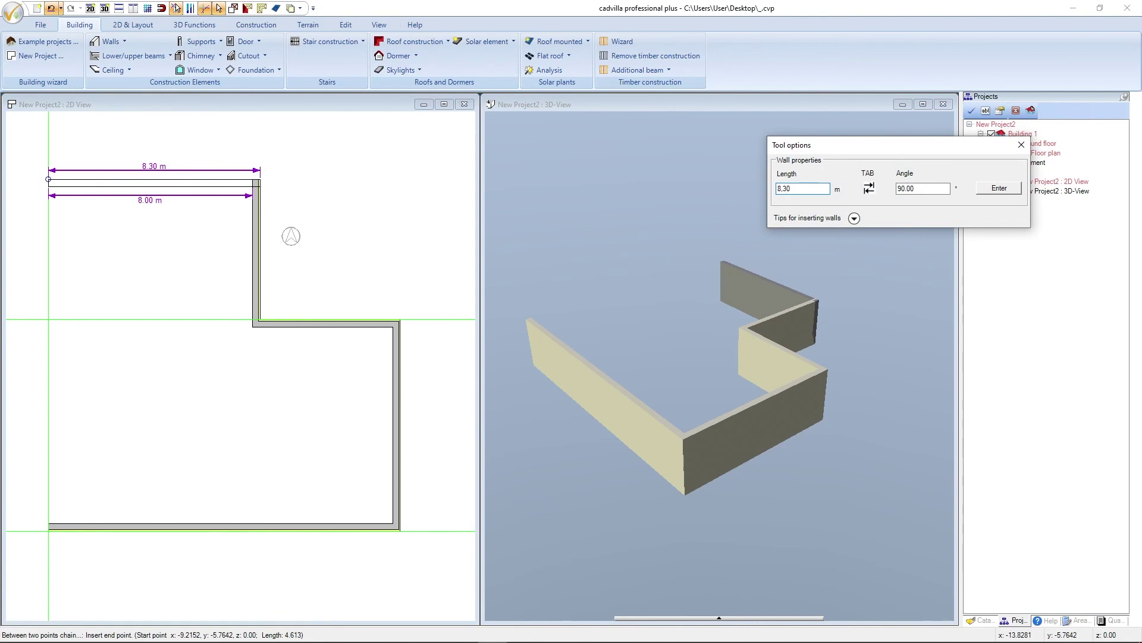
key(Return)
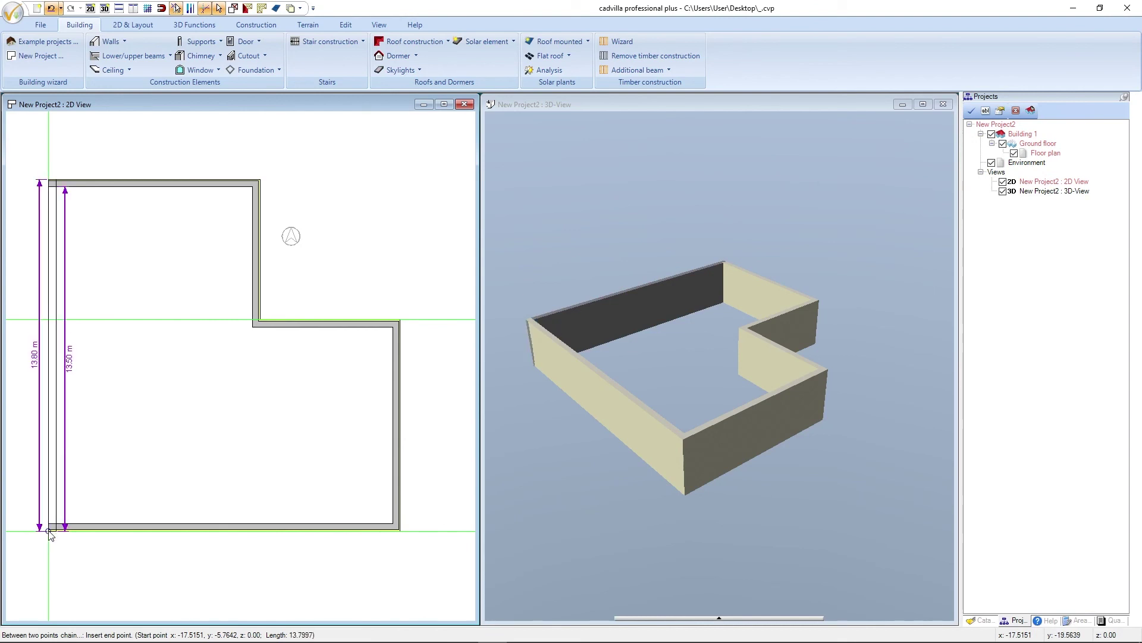
Close the outline with a wall down to the start corner of the lower horizontal wall and finish the chain.
key(Tab)
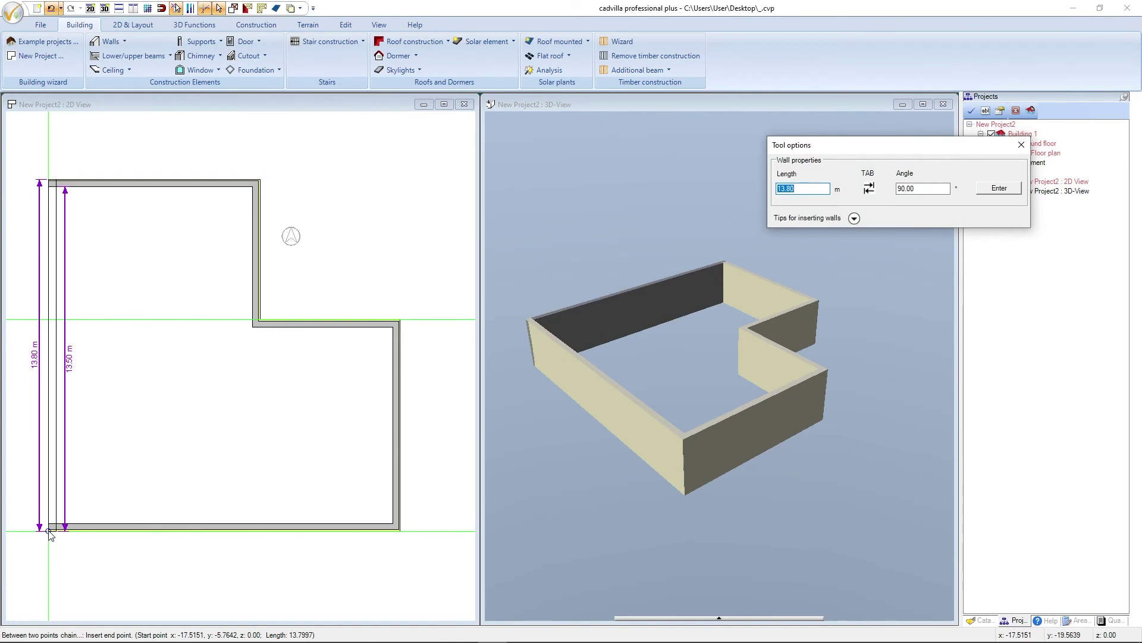
click(50, 532)
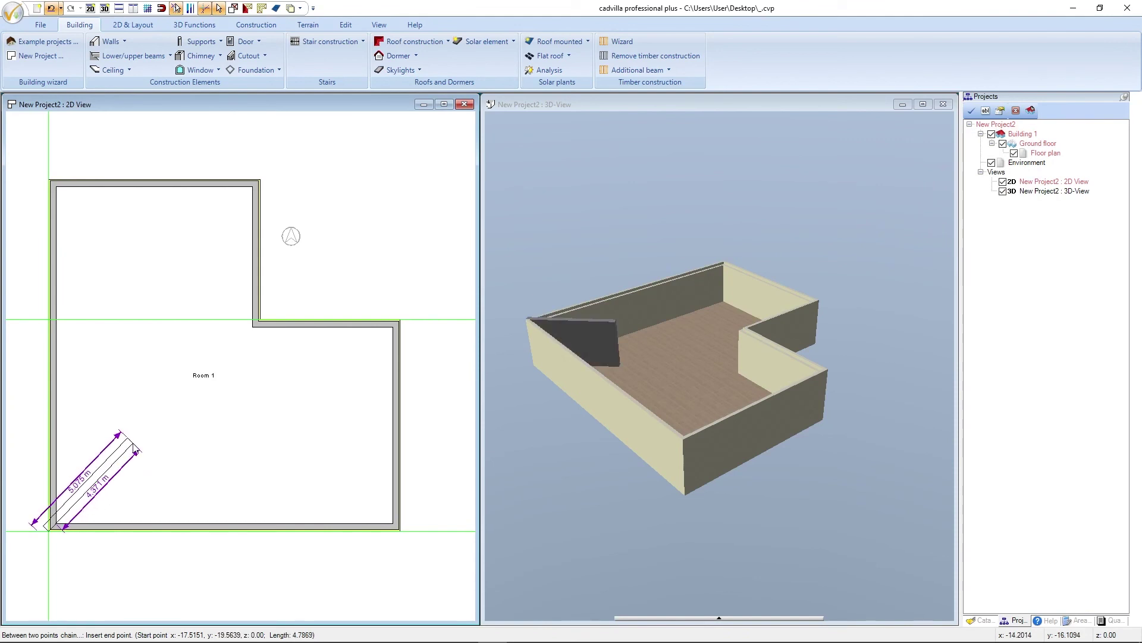
key(Escape)
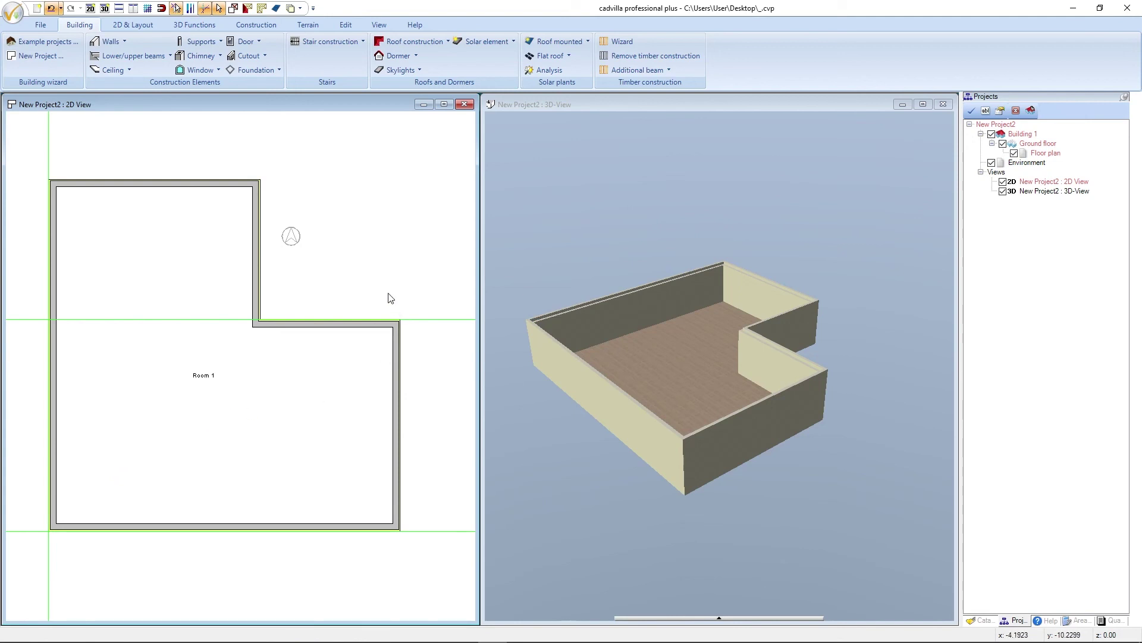
Add the floor area with the prefix "FA=" to the labelling of Room 1.
click(204, 380)
right_click(203, 379)
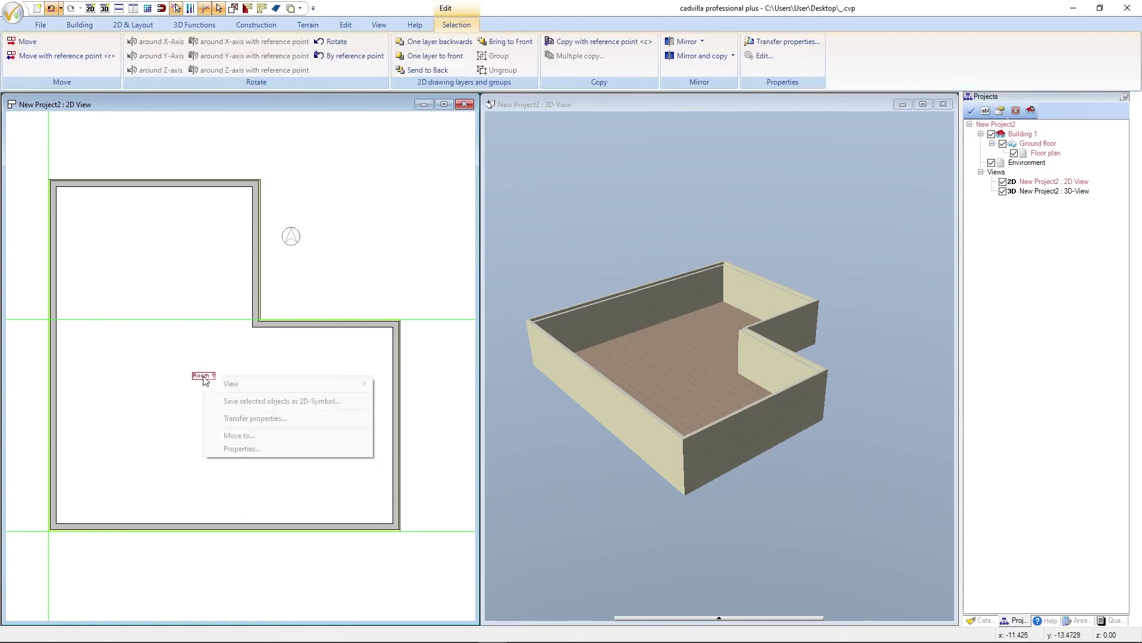
click(291, 450)
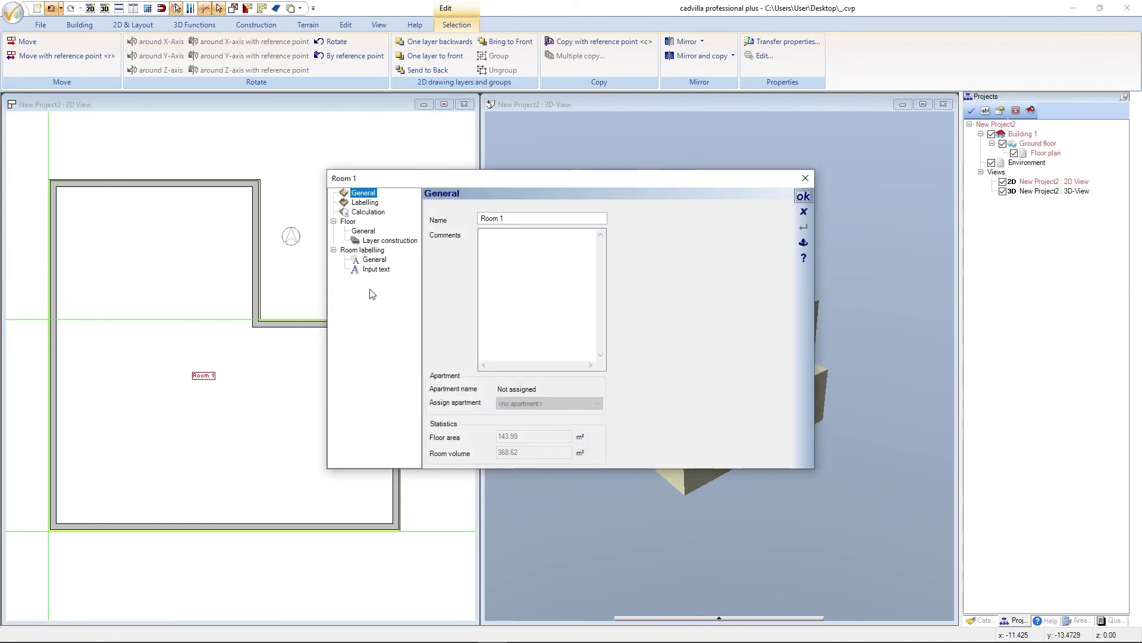
click(365, 202)
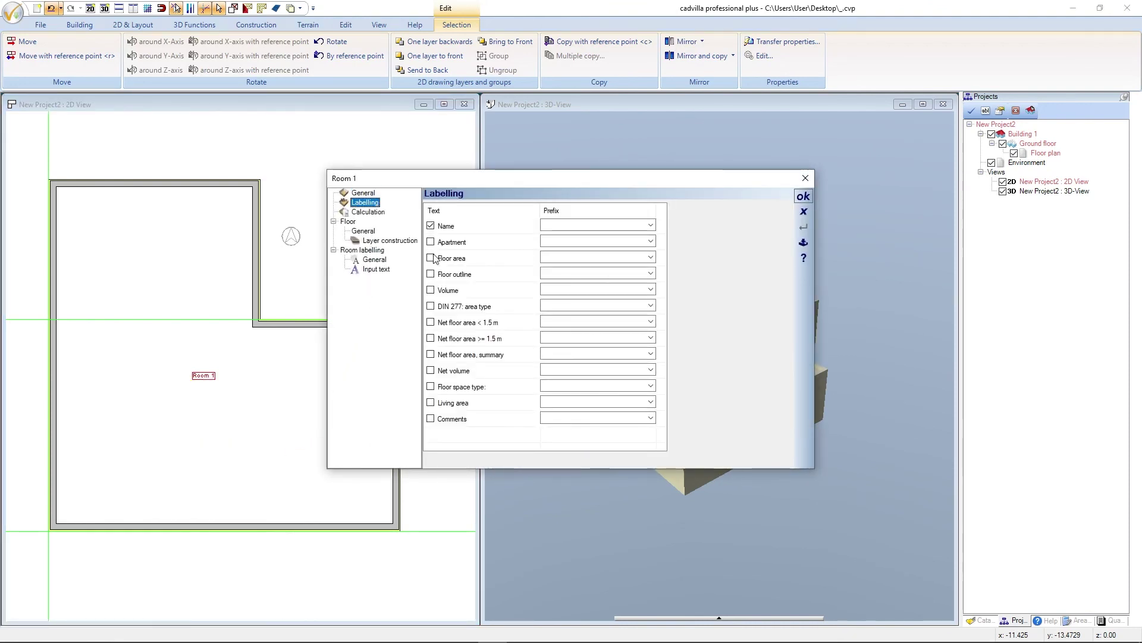
click(431, 257)
click(595, 256)
text(FA=)
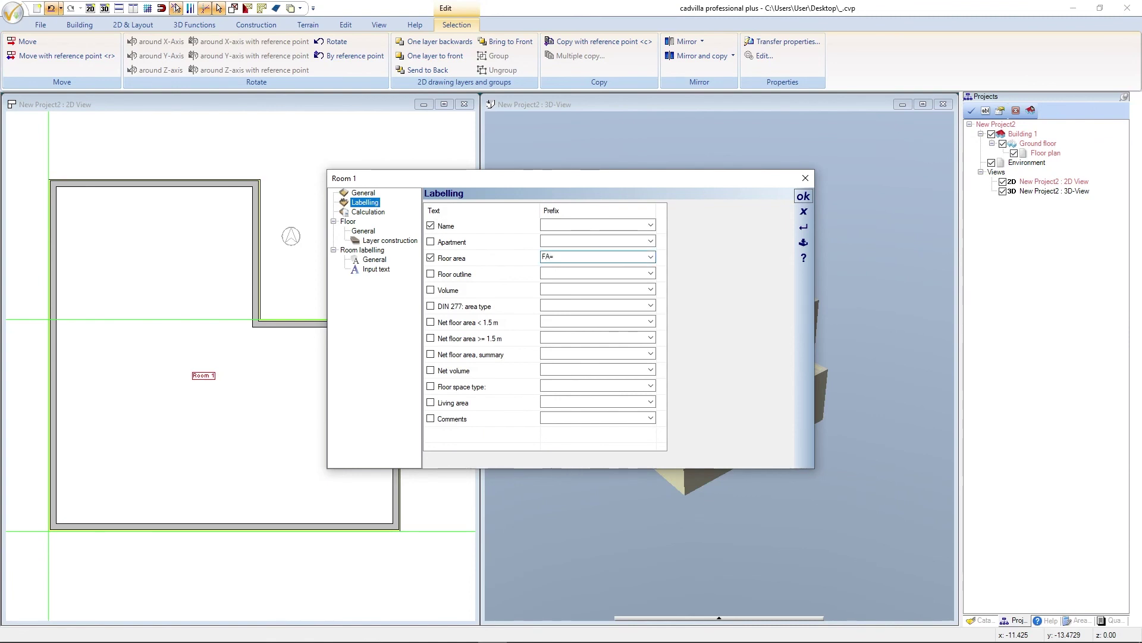
click(803, 196)
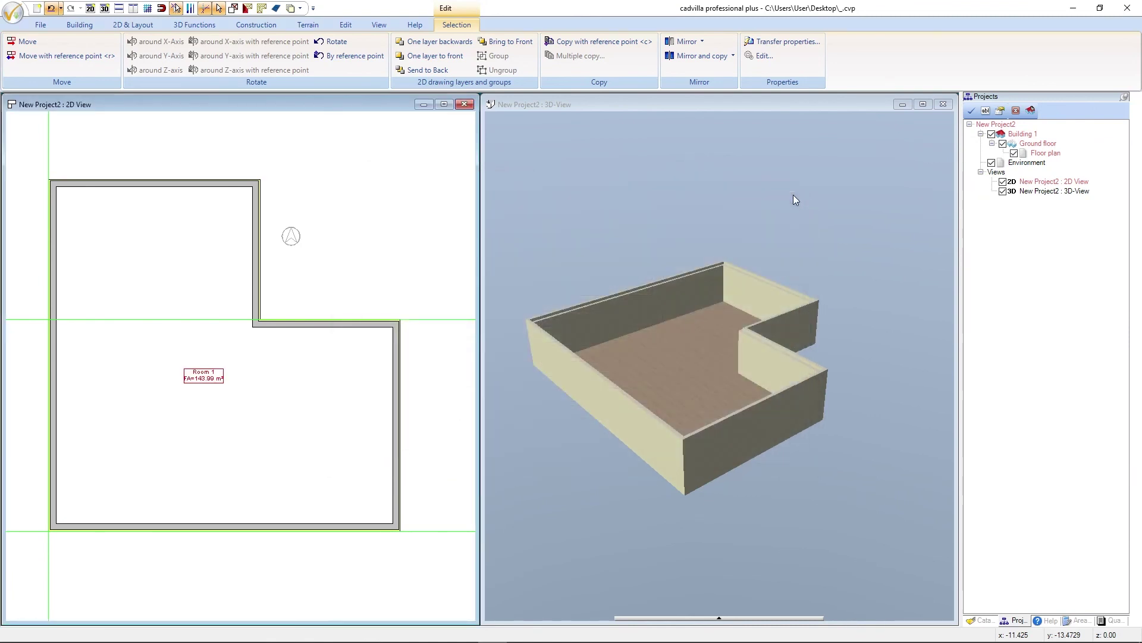
click(366, 273)
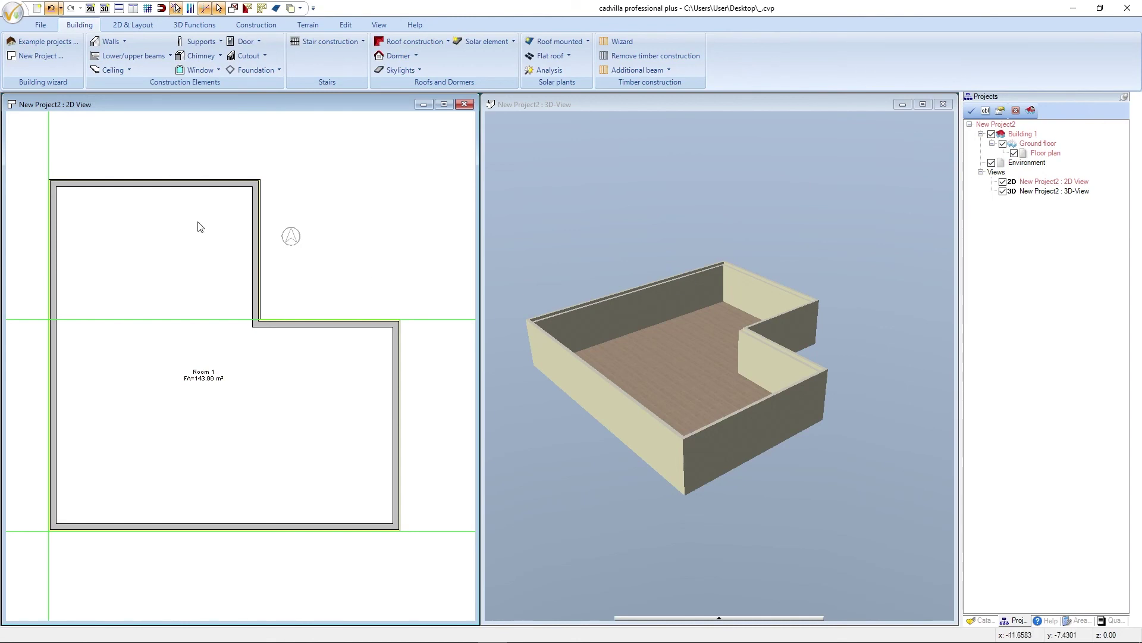
Examine the external wall's layers up close in the floor plan, and hide the guidelines.
scroll(262, 224, up, 6)
scroll(241, 221, up, 3)
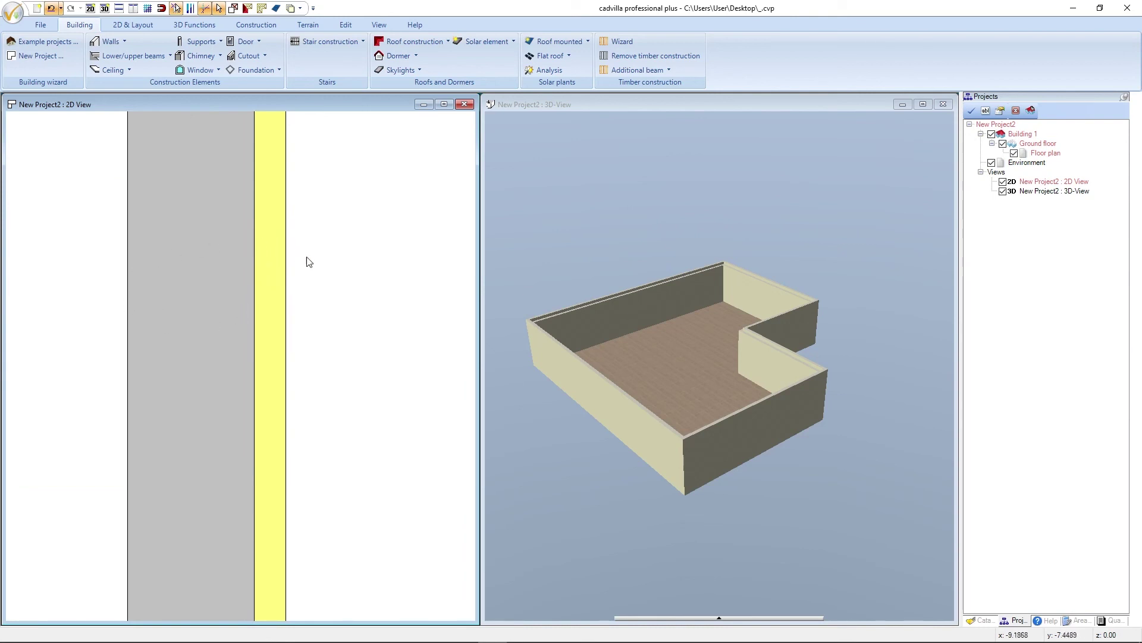
scroll(337, 269, down, 5)
scroll(339, 274, down, 3)
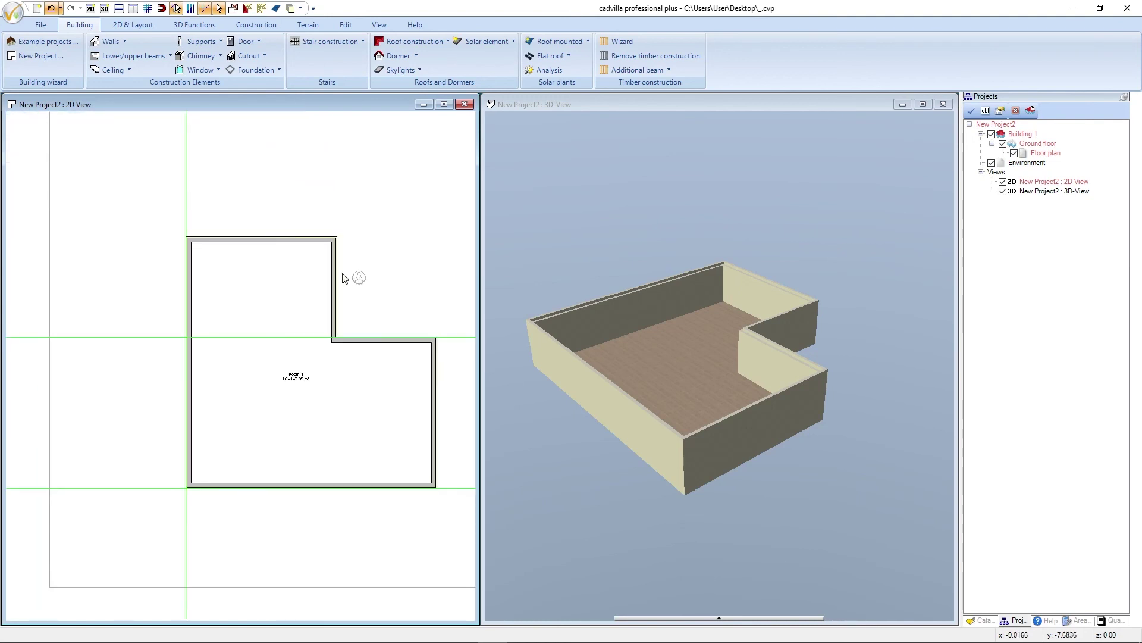
scroll(439, 331, up, 2)
scroll(420, 295, up, 2)
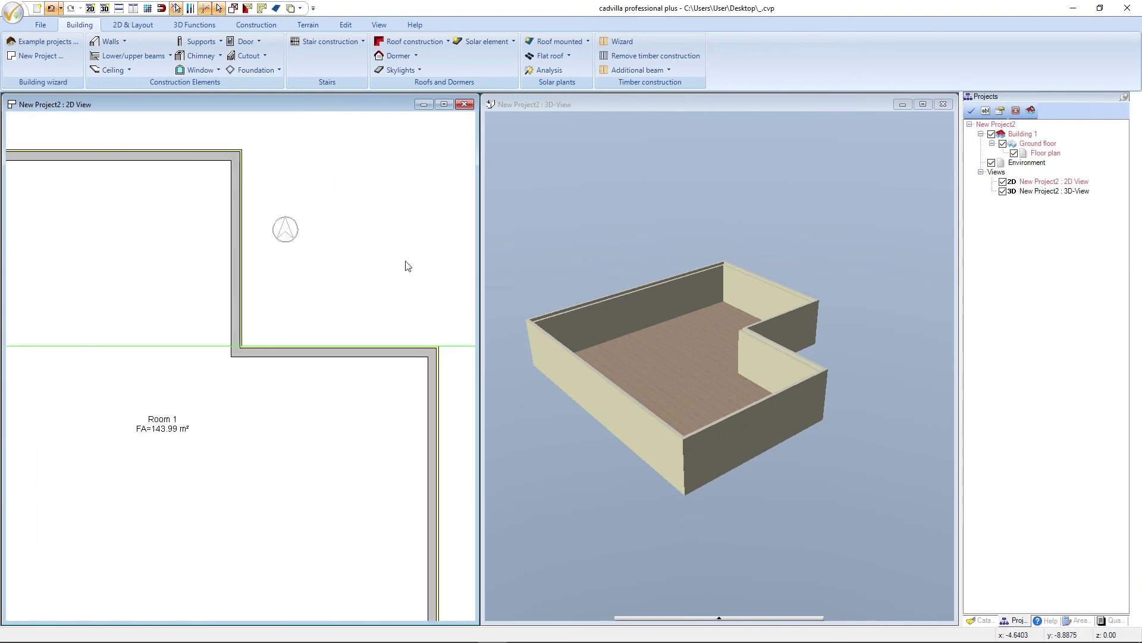
scroll(407, 267, down, 2)
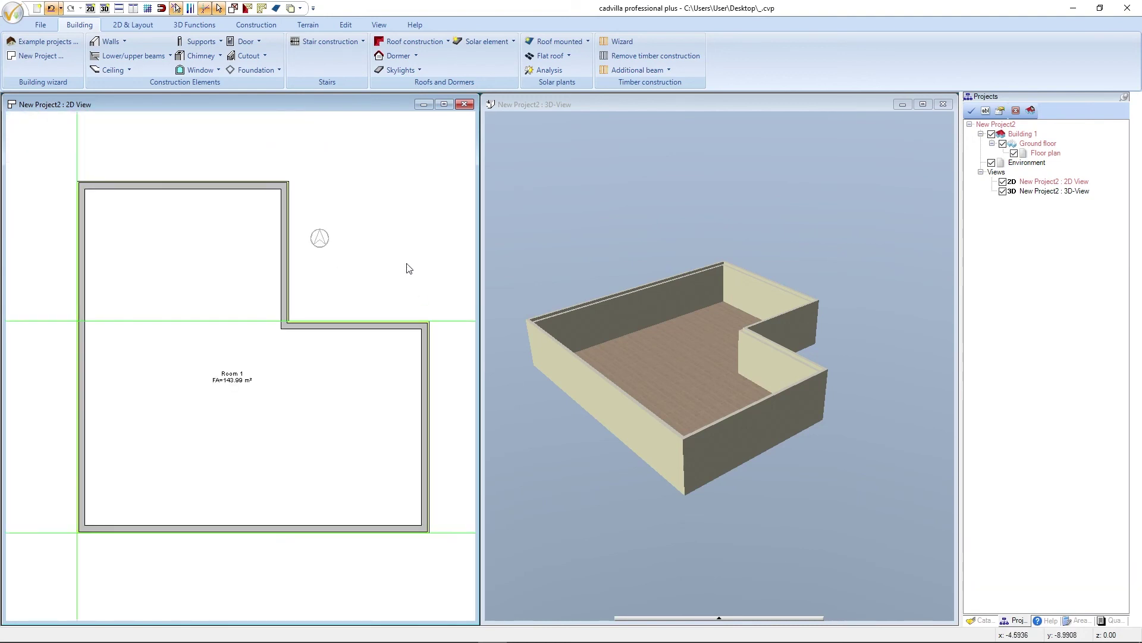
click(204, 8)
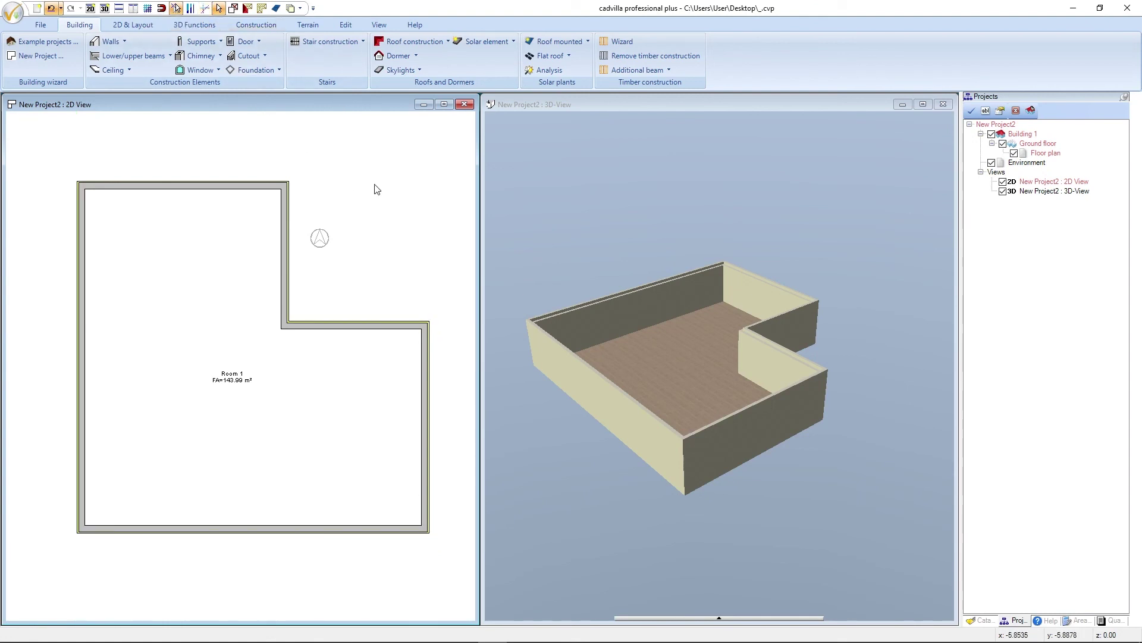